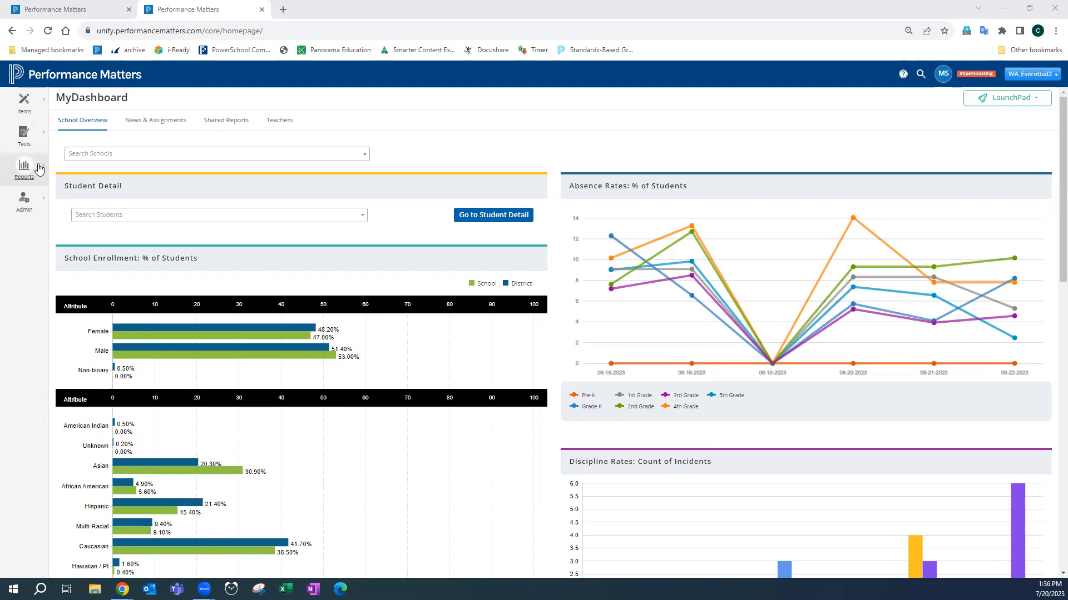
- Open the Scoreboard report and collapse Regions 1 and 3, leaving Region 2 expanded under the district
{"action": "left_click", "coordinate": [40, 173]}
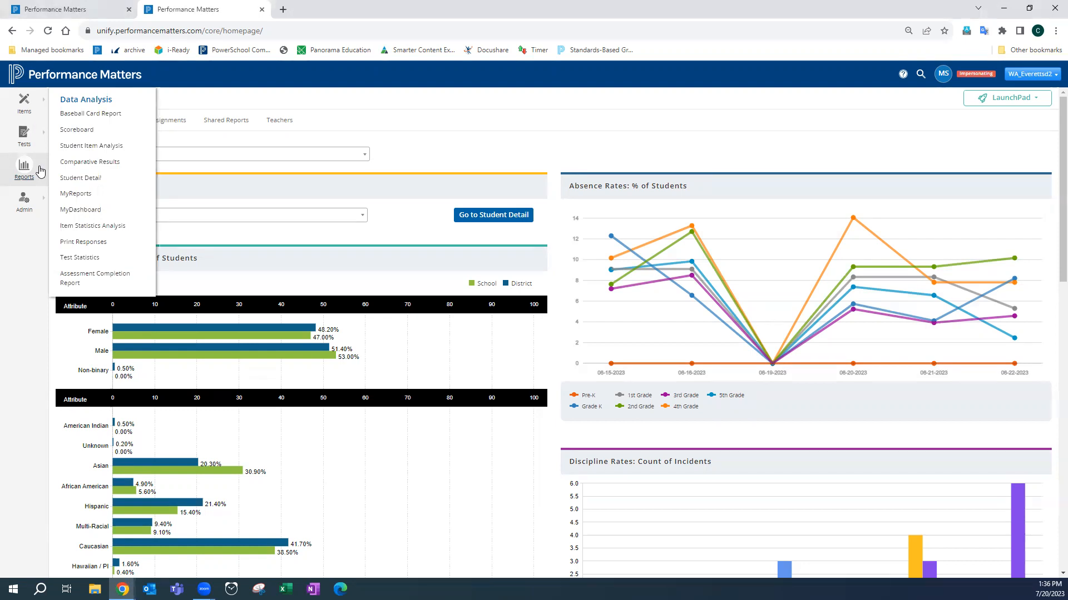
{"action": "left_click", "coordinate": [133, 131]}
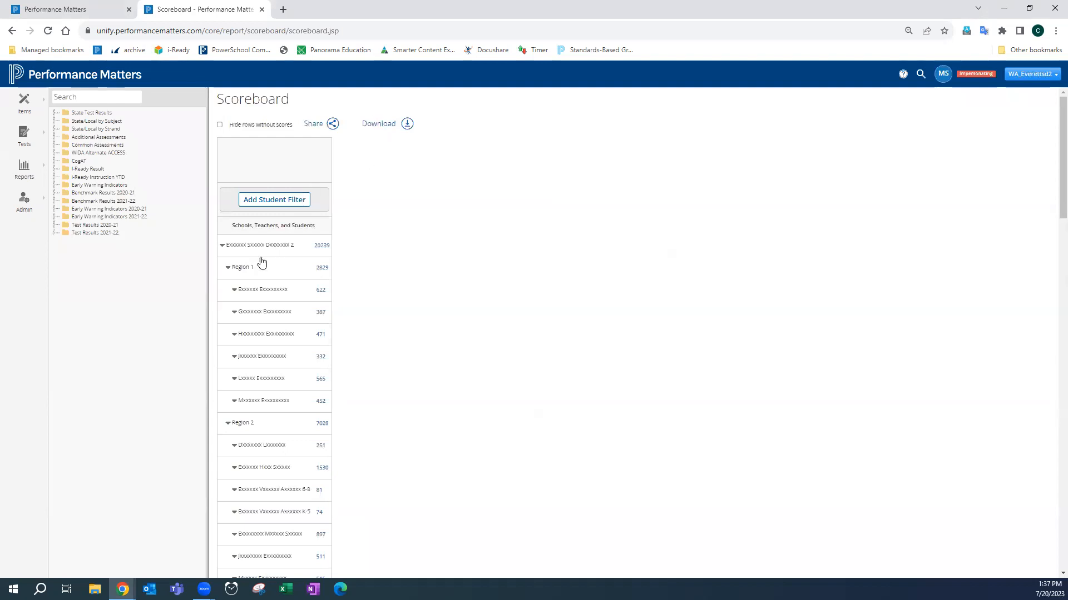
{"action": "left_click", "coordinate": [228, 268]}
{"action": "left_click", "coordinate": [228, 290]}
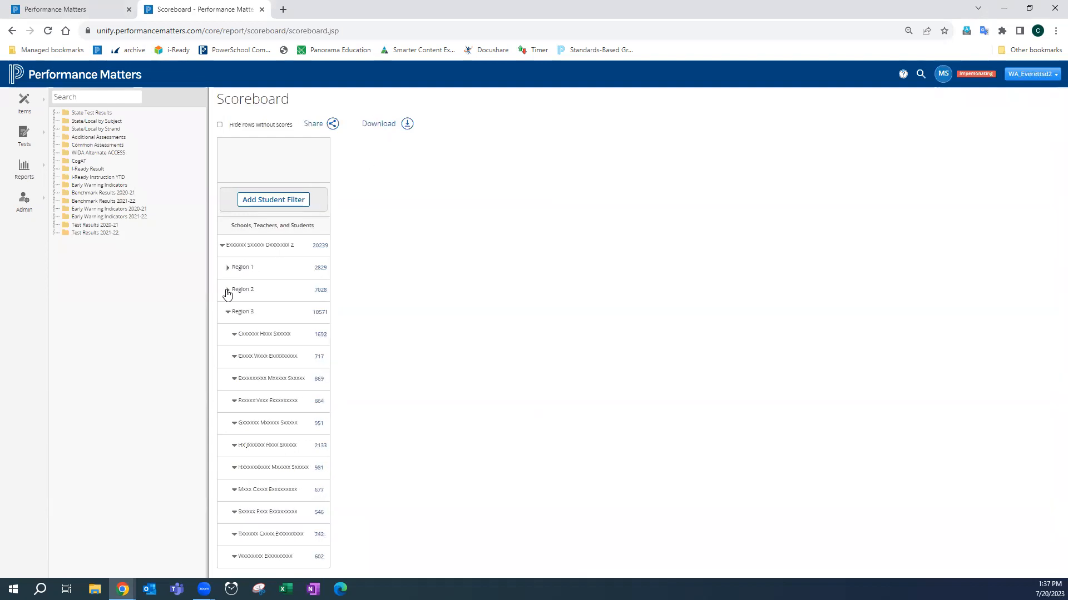
{"action": "left_click", "coordinate": [228, 312]}
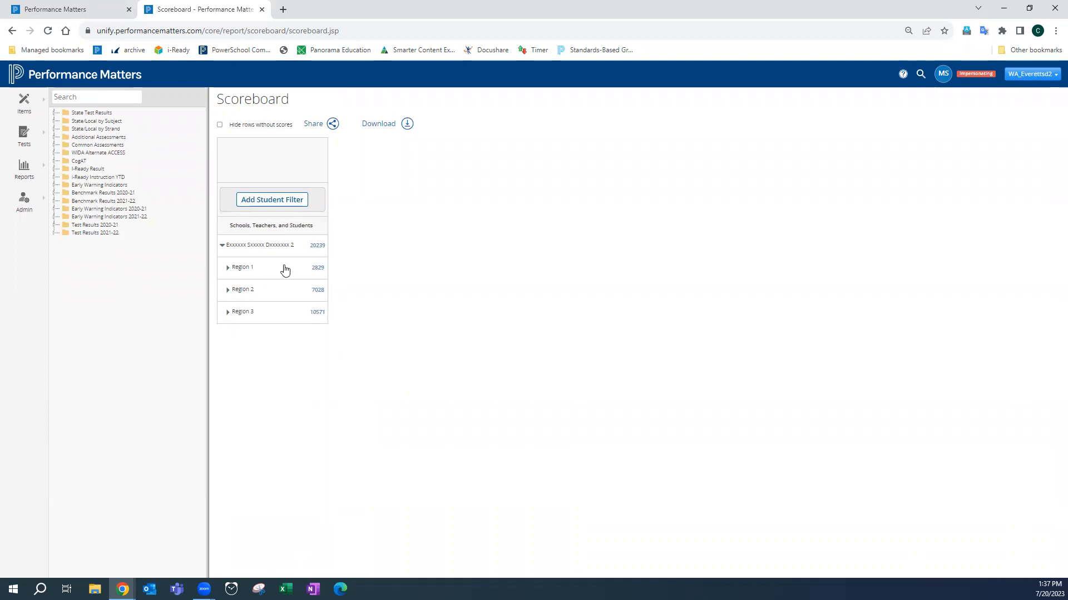
{"action": "left_click", "coordinate": [221, 246]}
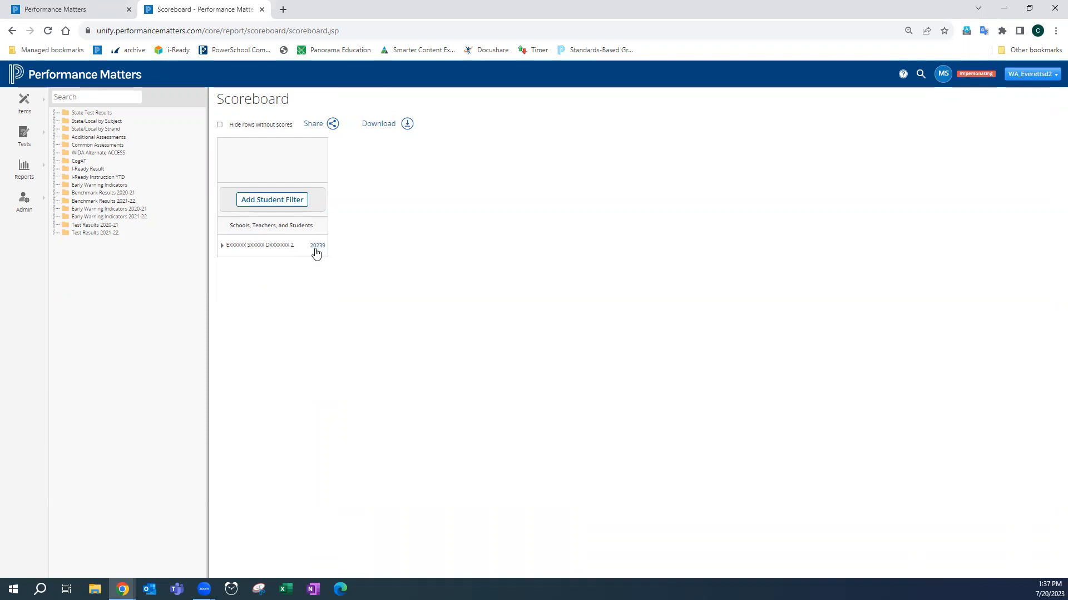
{"action": "left_click", "coordinate": [222, 245]}
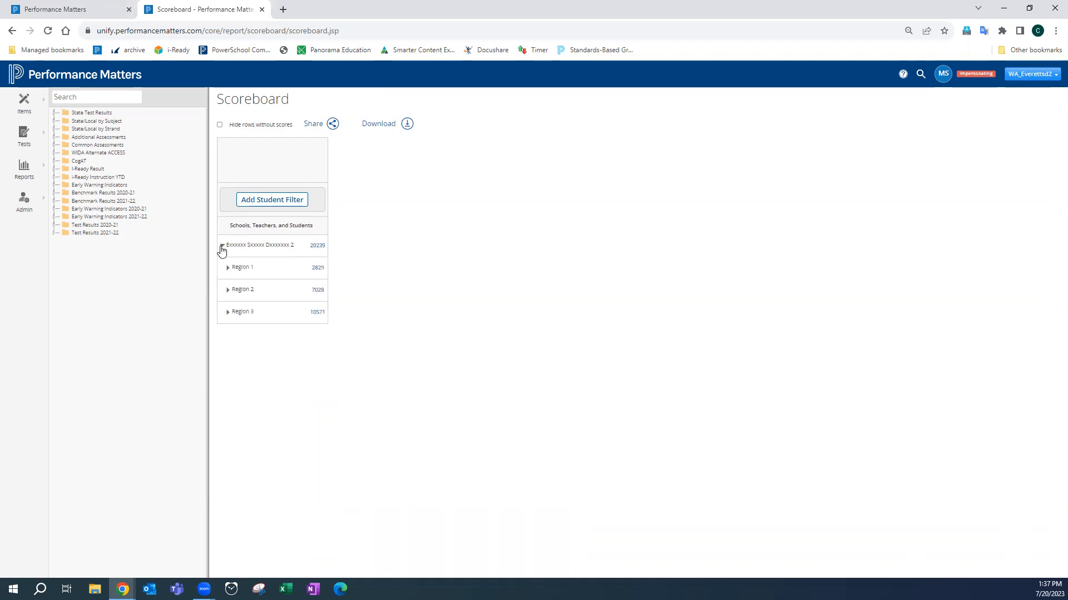
{"action": "left_click", "coordinate": [229, 292]}
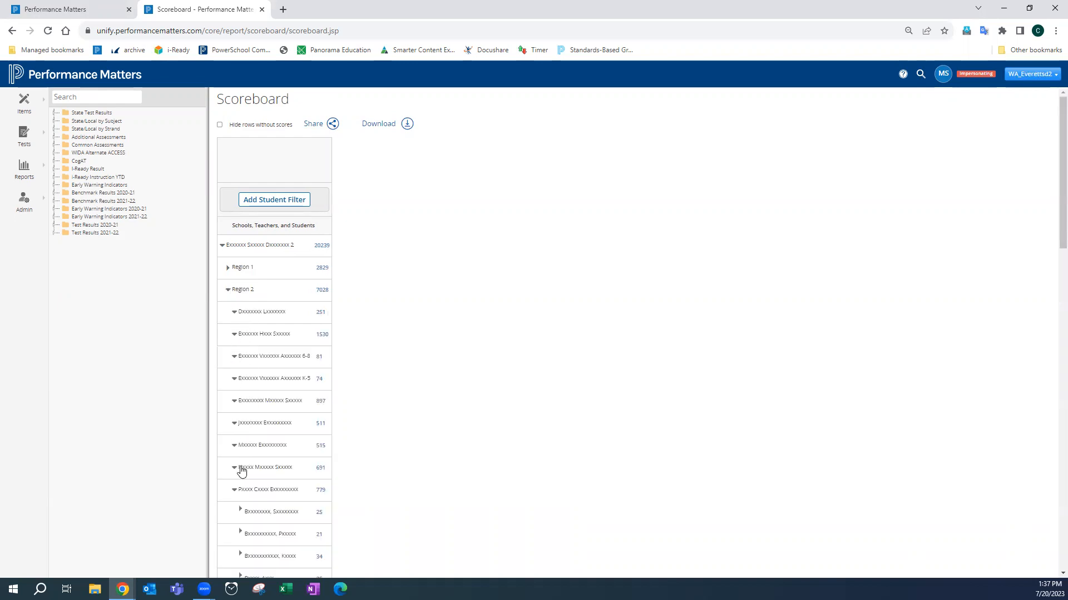
- Collapse the expanded school's teacher list under Region 2
{"action": "scroll", "coordinate": [239, 470], "scroll_direction": "down", "scroll_amount": 3}
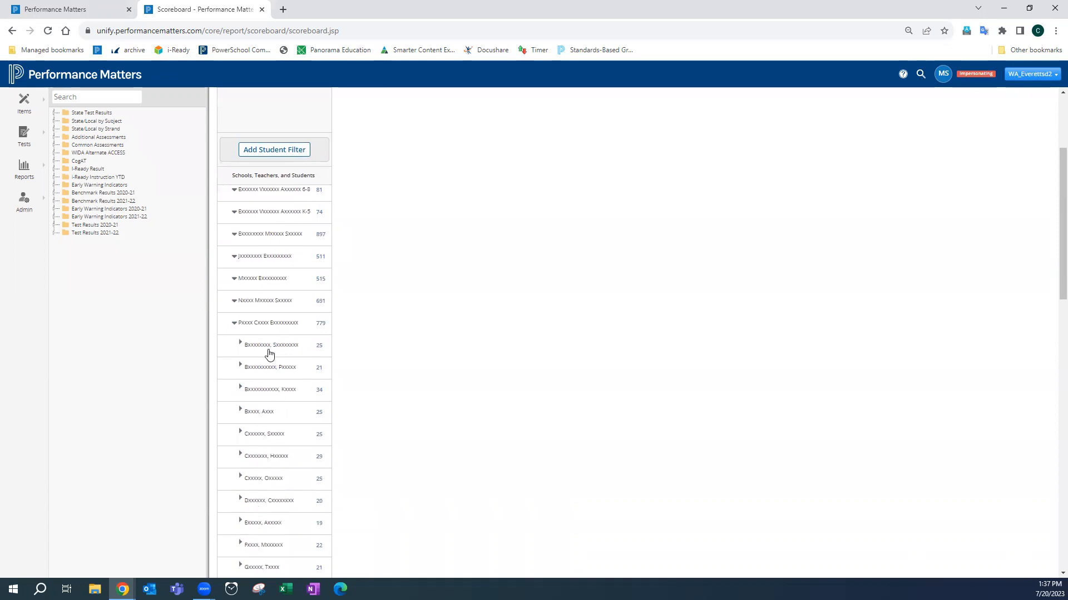
{"action": "scroll", "coordinate": [252, 330], "scroll_direction": "up", "scroll_amount": 3}
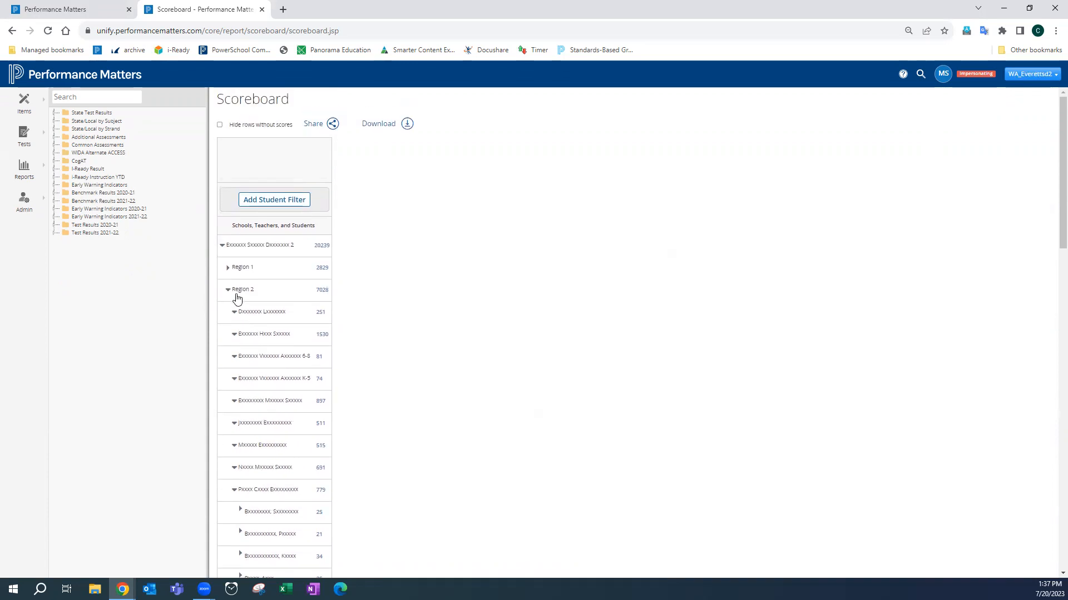
{"action": "left_click", "coordinate": [234, 490]}
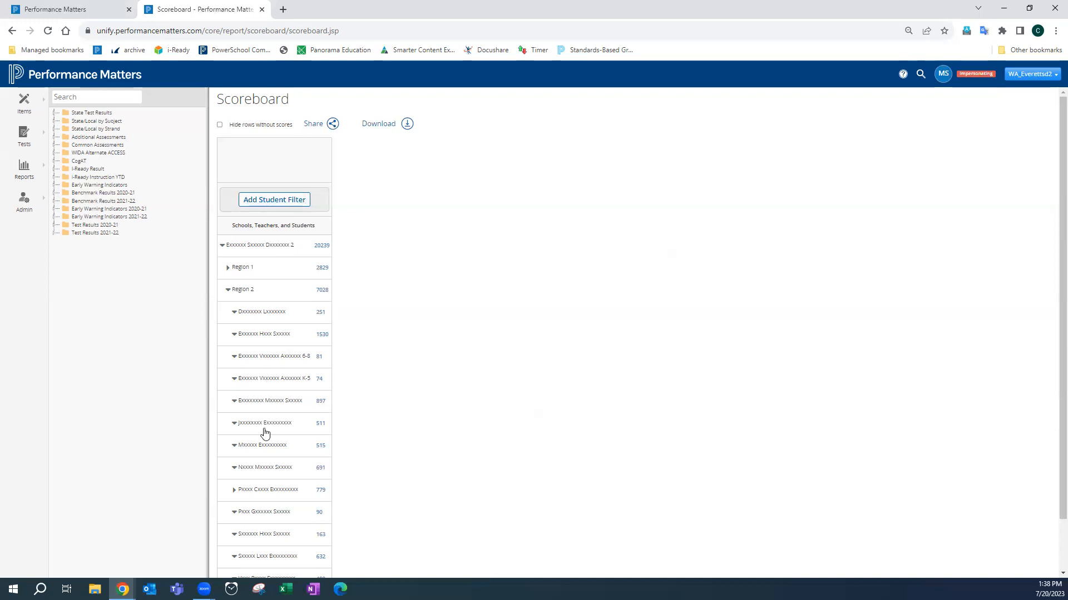
- Open the Student Filter dialog to review its filter options, then close it
{"action": "left_click", "coordinate": [276, 201]}
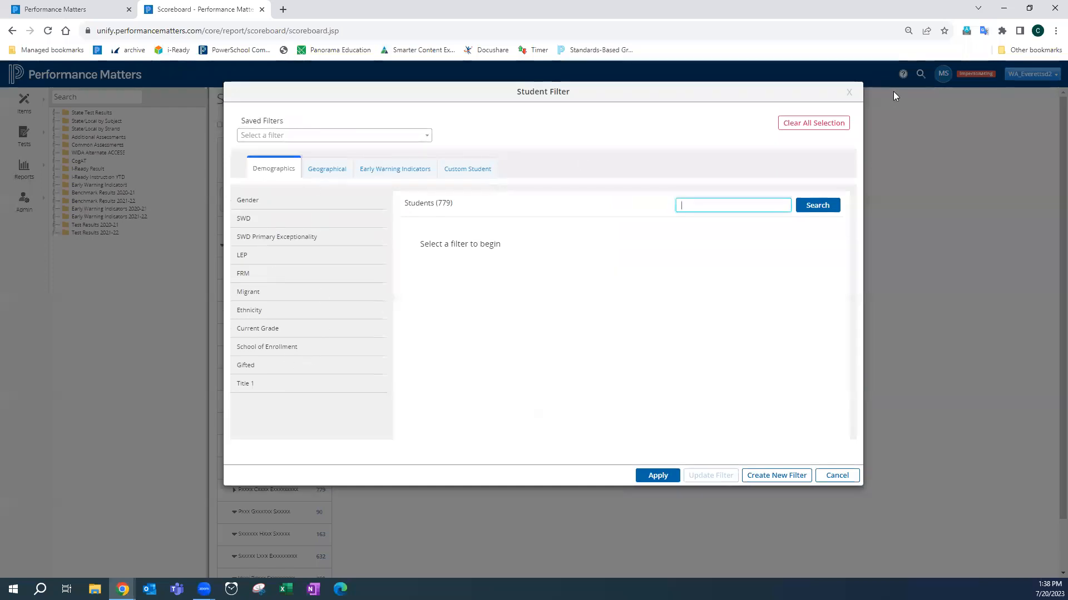
{"action": "left_click", "coordinate": [849, 92]}
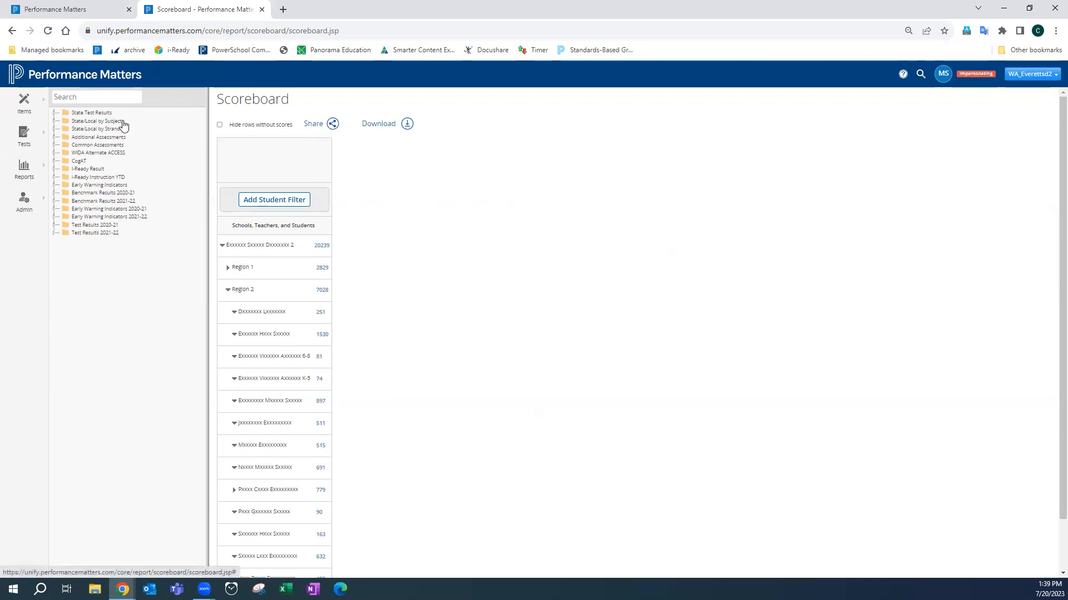
- Expand the State Test Results, SBAC - Math and 2022-2023 folders in the assessment tree
{"action": "left_click", "coordinate": [54, 114]}
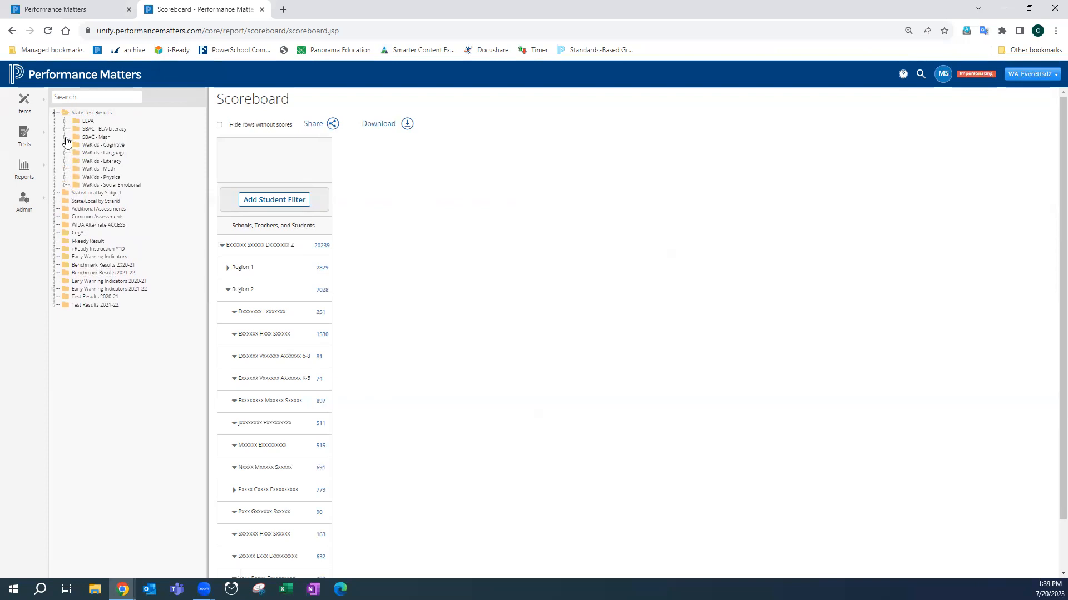
{"action": "left_click", "coordinate": [65, 137]}
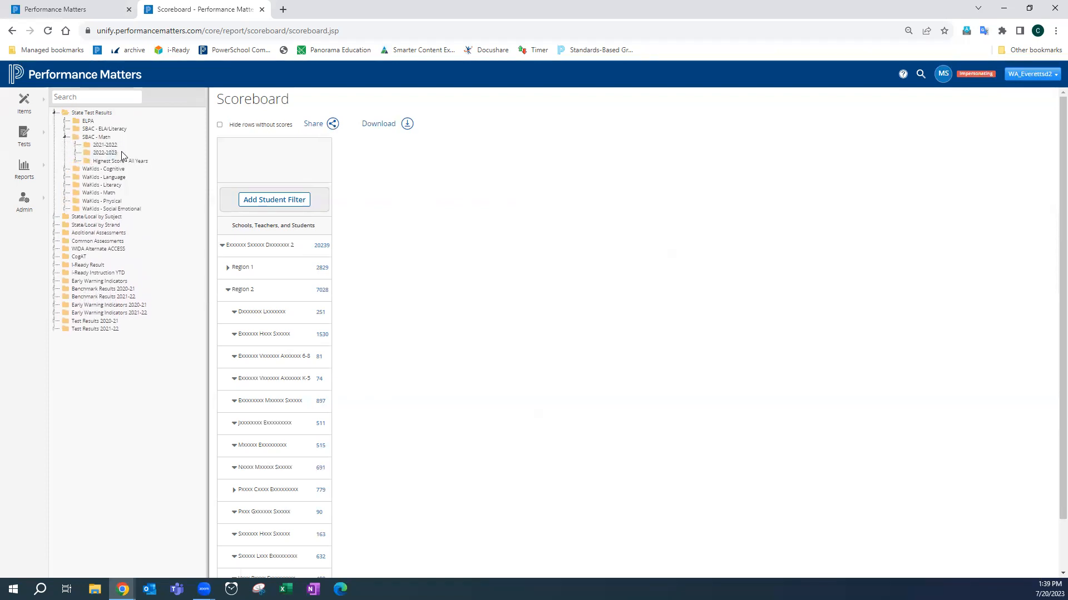
{"action": "left_click", "coordinate": [77, 155]}
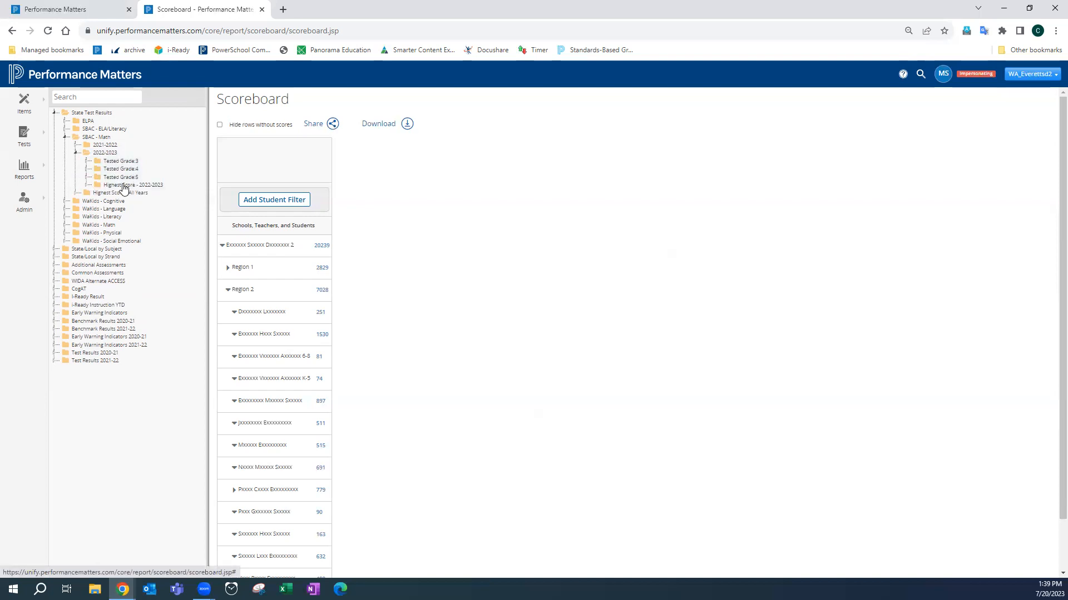
- Expand the Tested Grade 3, 4 and 5 folders and their May subfolders
{"action": "left_click", "coordinate": [86, 162]}
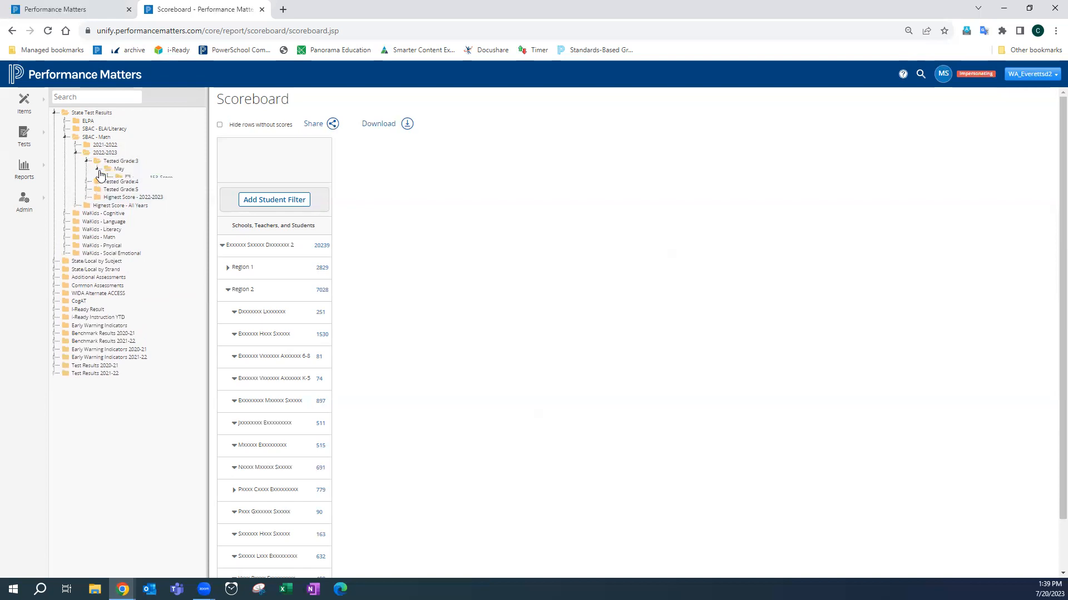
{"action": "left_click", "coordinate": [86, 193]}
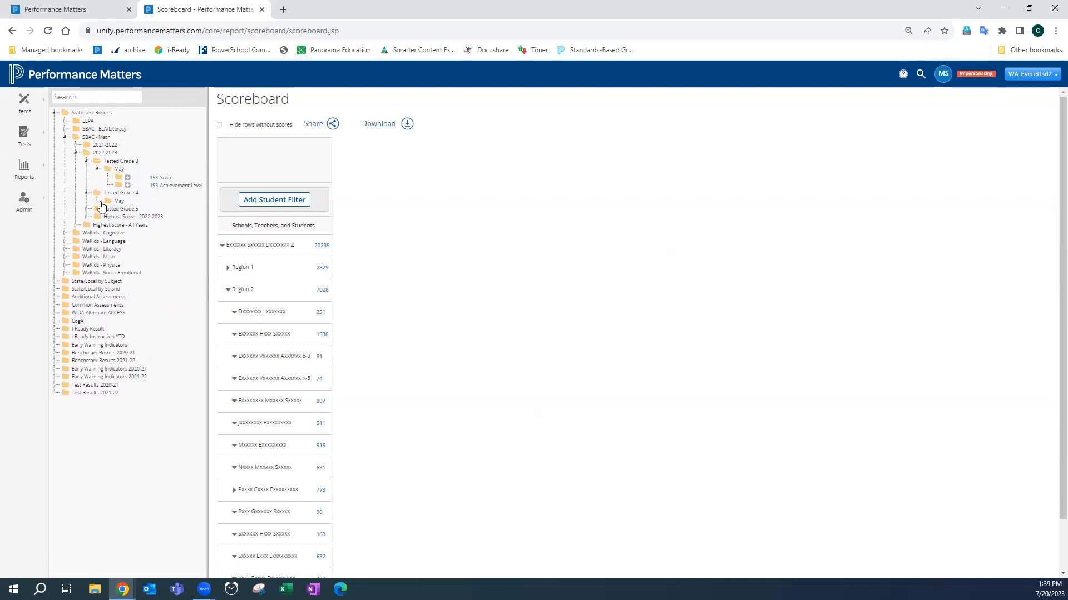
{"action": "left_click", "coordinate": [100, 203]}
{"action": "left_click", "coordinate": [87, 226]}
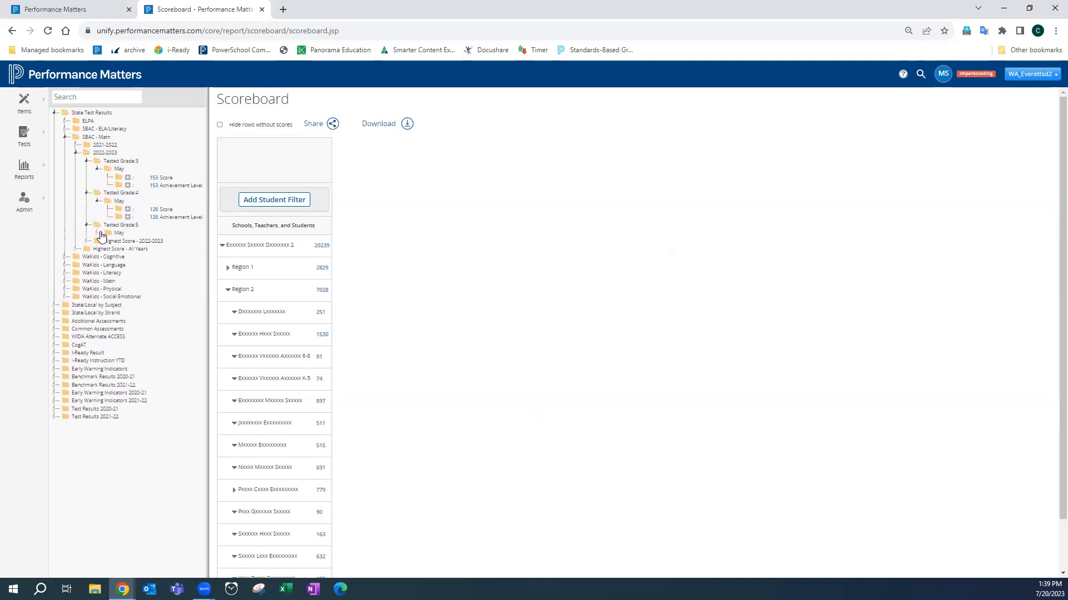
{"action": "left_click", "coordinate": [100, 235]}
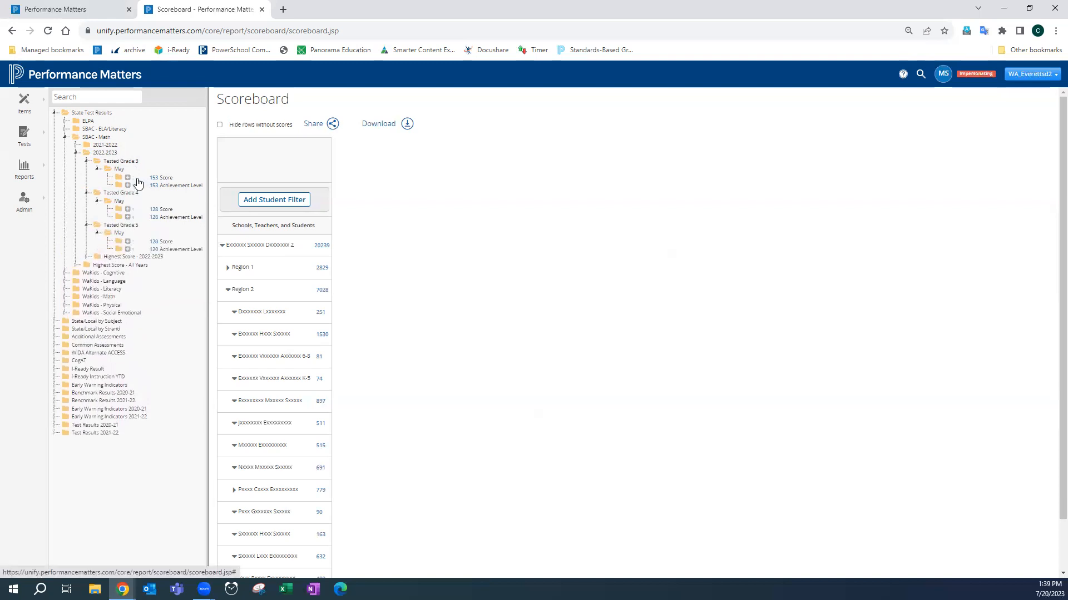
- Add the May Score columns for Tested Grade 3, 4 and 5 to the scoreboard
{"action": "left_click", "coordinate": [127, 178]}
{"action": "left_click", "coordinate": [128, 210]}
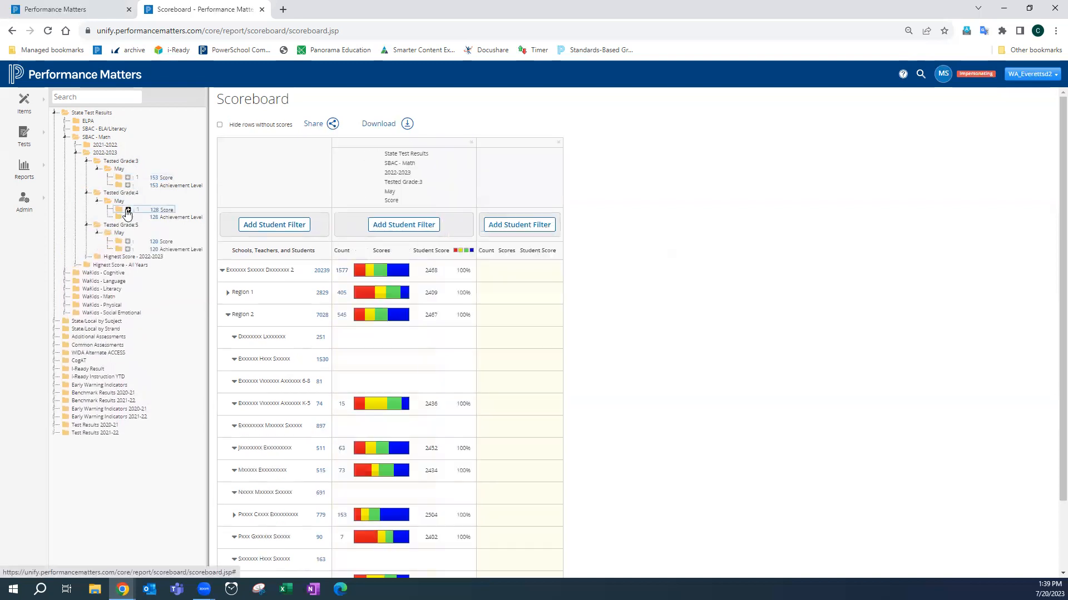
{"action": "left_click", "coordinate": [128, 243]}
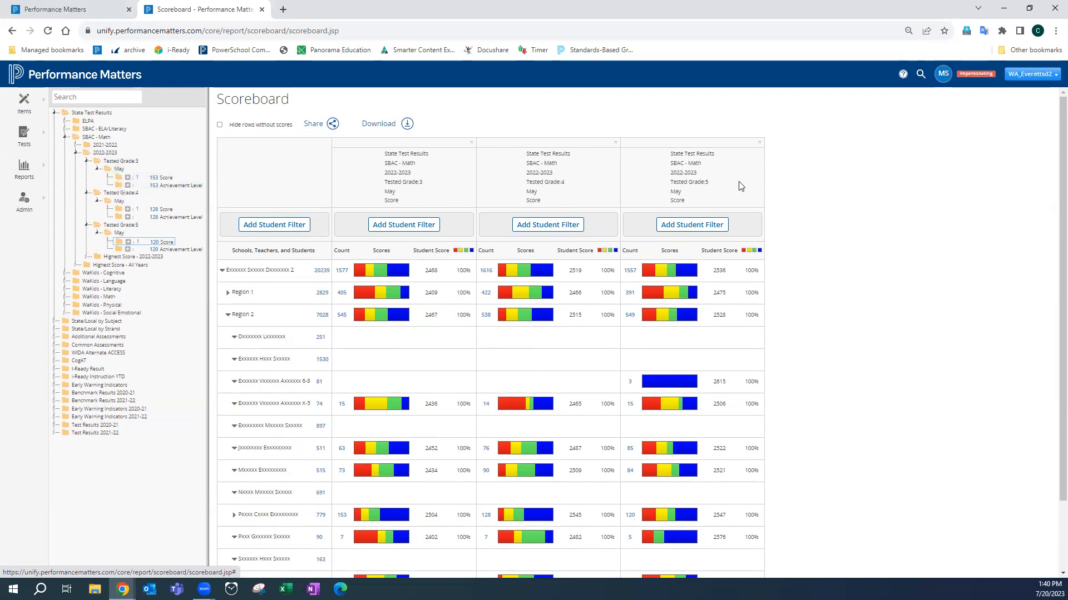
- Remove all three Tested Grade Score columns from the scoreboard
{"action": "left_click", "coordinate": [471, 143]}
{"action": "left_click", "coordinate": [472, 143]}
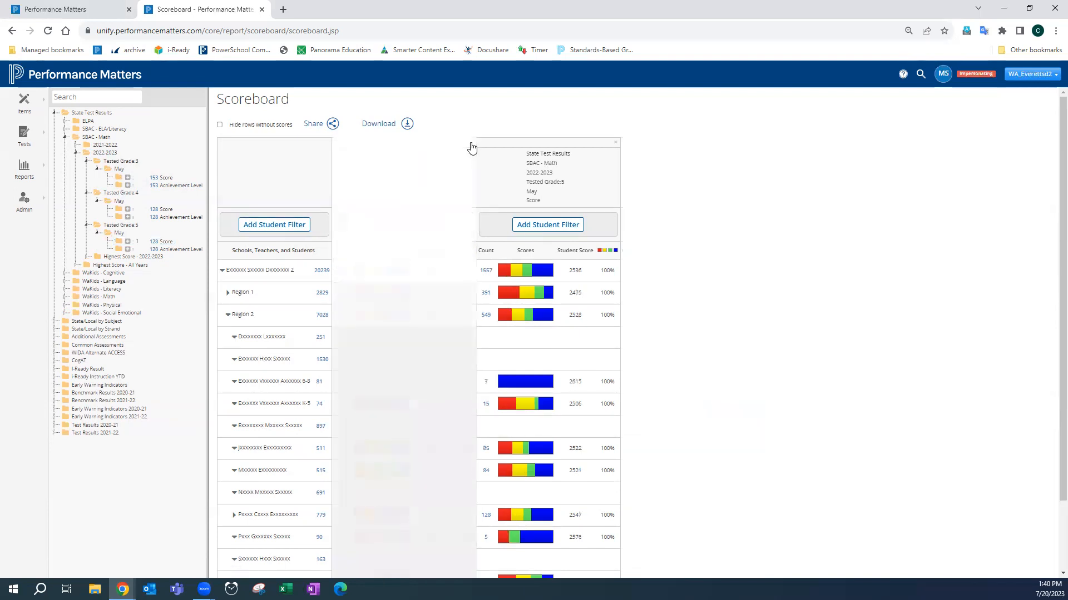
{"action": "left_click", "coordinate": [471, 144]}
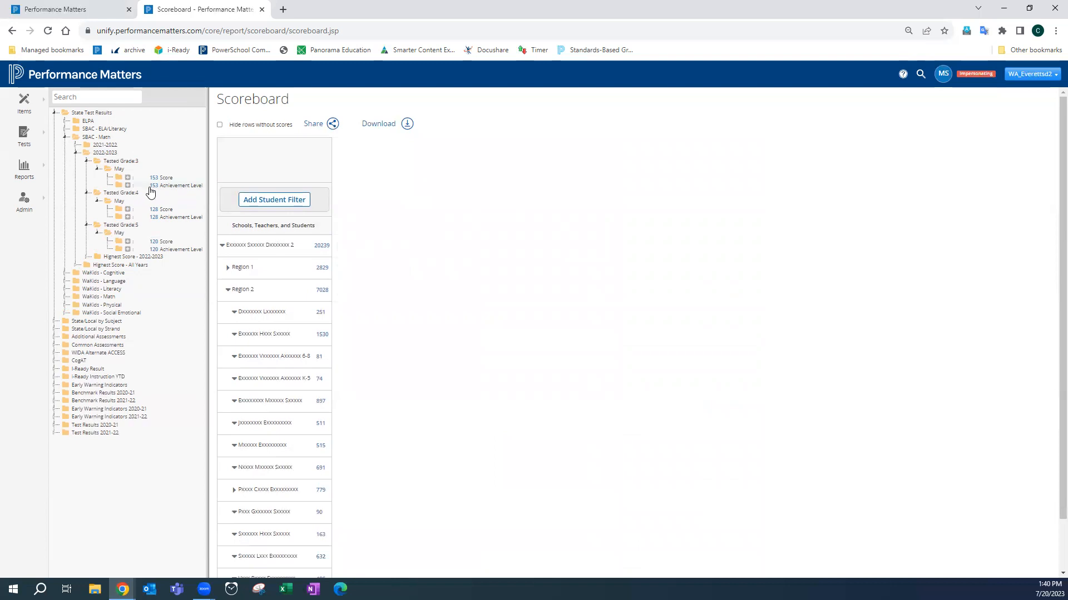
- Collapse the Tested Grade 3, 4 and 5 folders
{"action": "left_click", "coordinate": [86, 161]}
{"action": "left_click", "coordinate": [86, 169]}
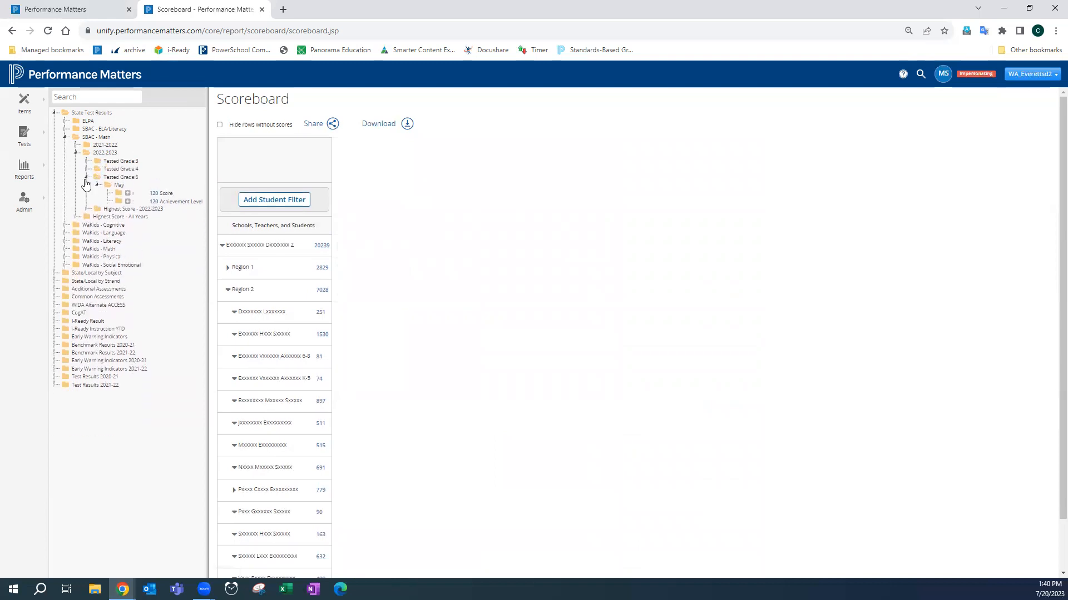
{"action": "left_click", "coordinate": [86, 177]}
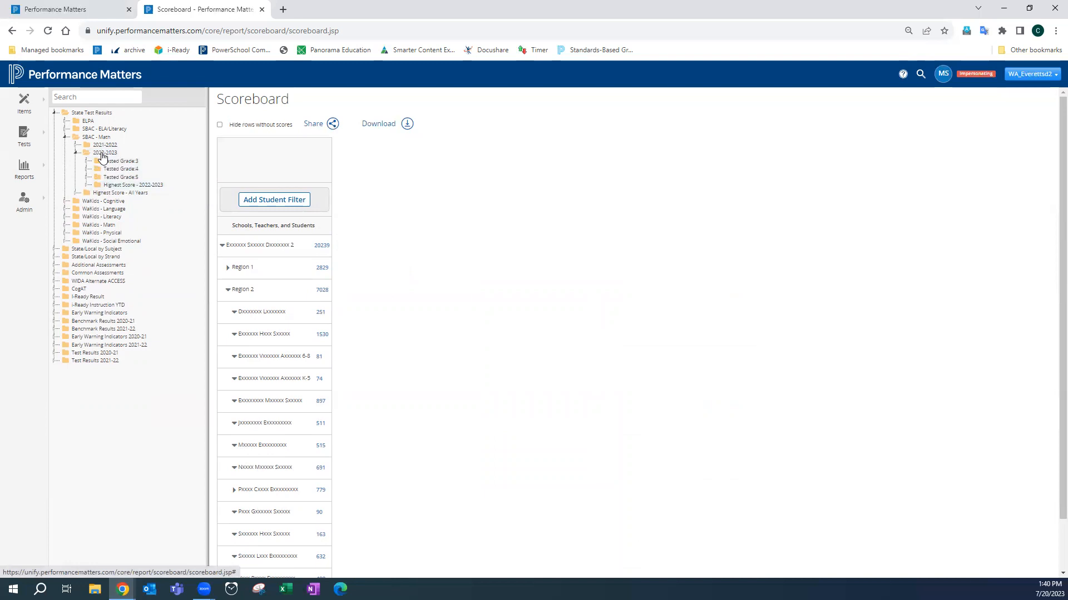
- Expand Highest Score - 2022-2023 and add its Score and Achievement Level columns to the scoreboard
{"action": "left_click", "coordinate": [111, 187]}
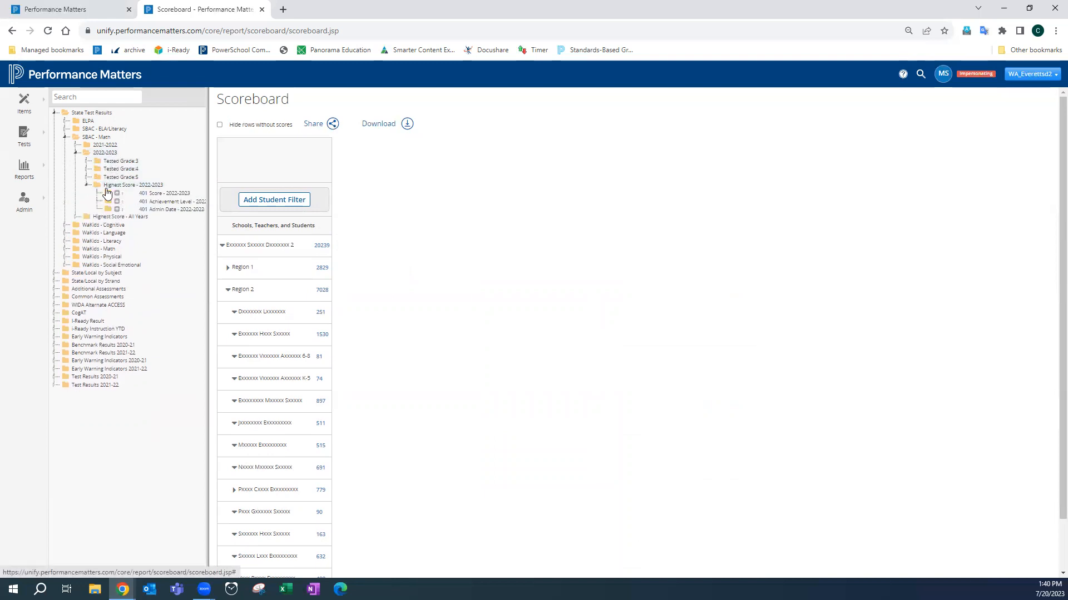
{"action": "left_click", "coordinate": [117, 194]}
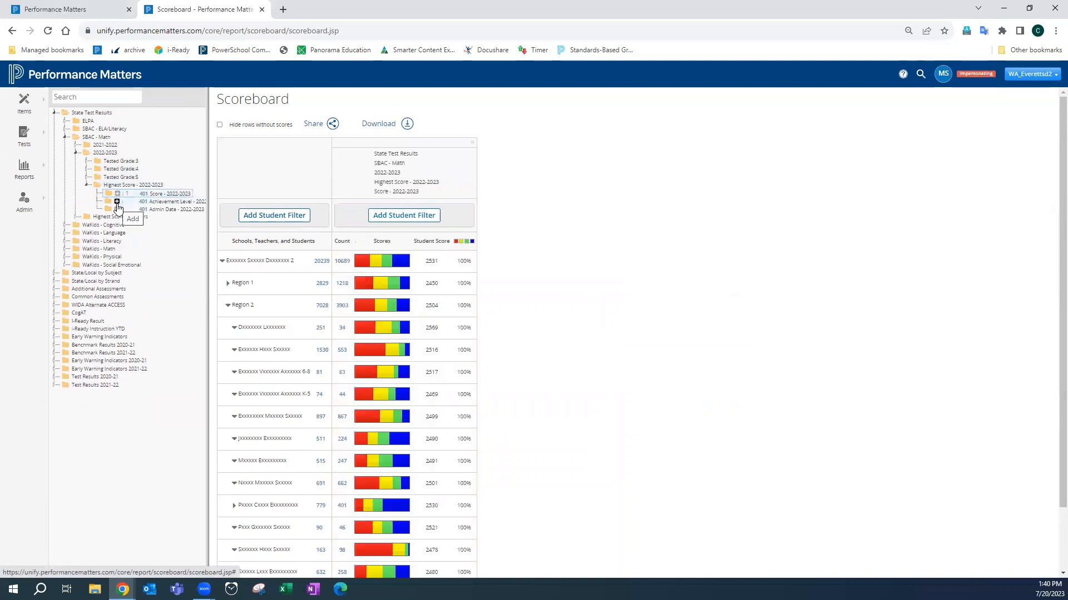
{"action": "left_click", "coordinate": [117, 203]}
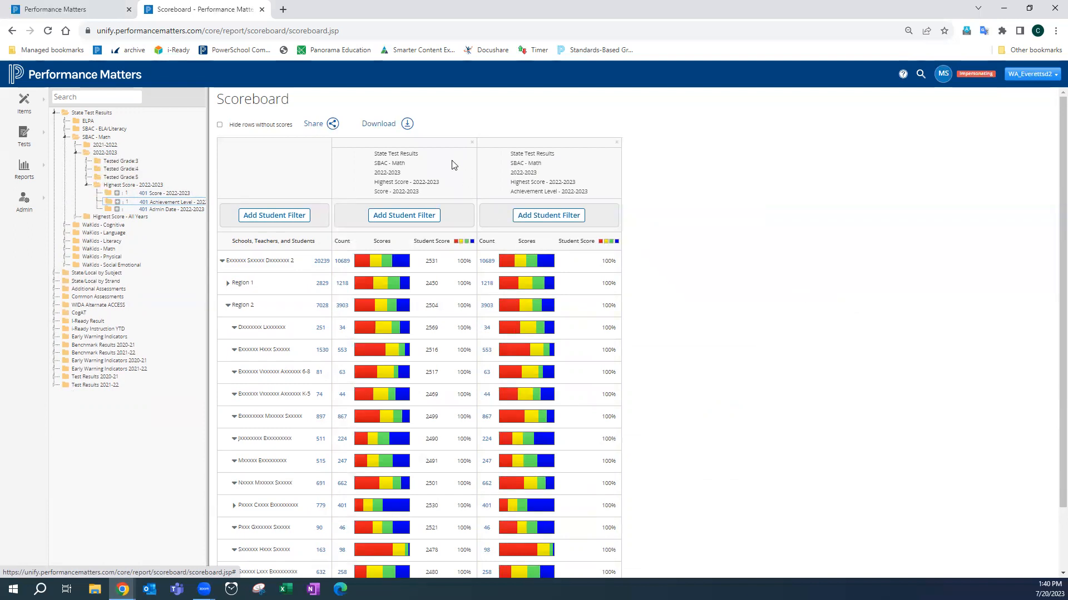
- Remove the Score - 2022-2023 column, keeping the Achievement Level column
{"action": "left_click", "coordinate": [471, 142]}
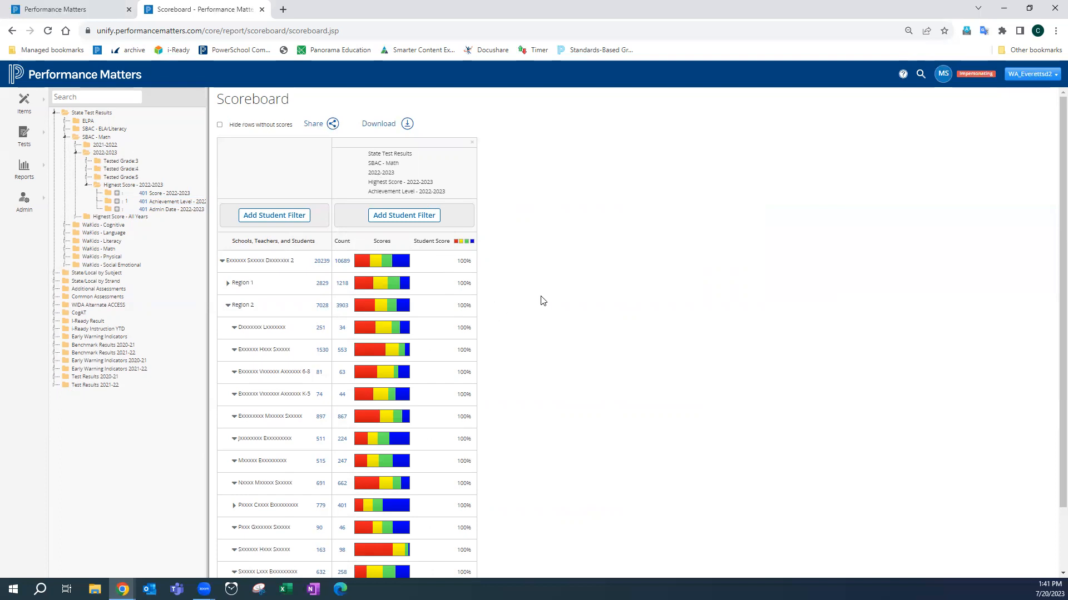
{"action": "scroll", "coordinate": [536, 307], "scroll_direction": "down", "scroll_amount": 1}
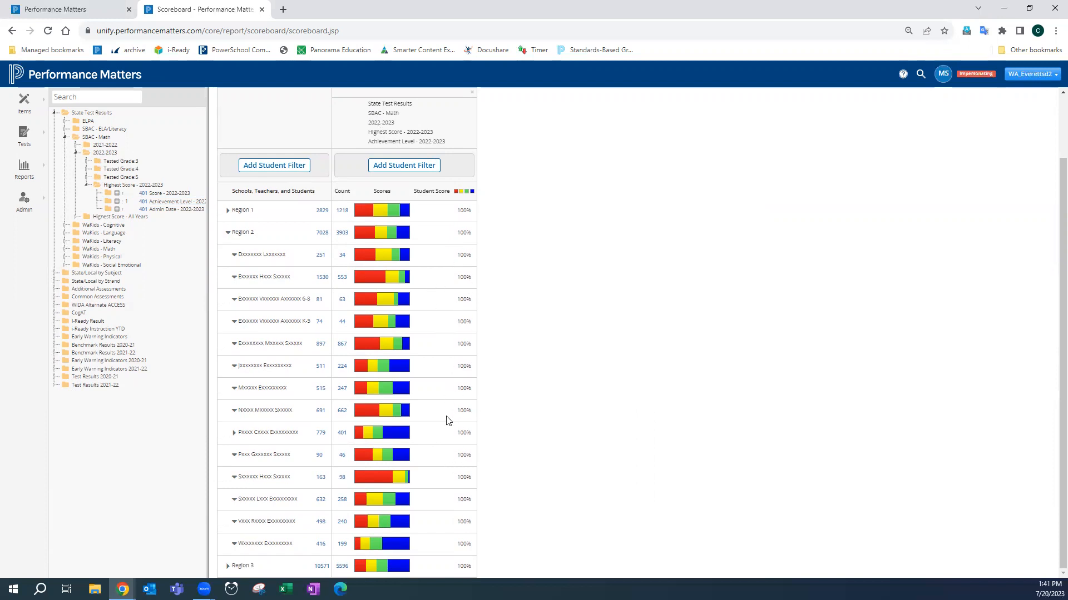
{"action": "scroll", "coordinate": [449, 421], "scroll_direction": "up", "scroll_amount": 2}
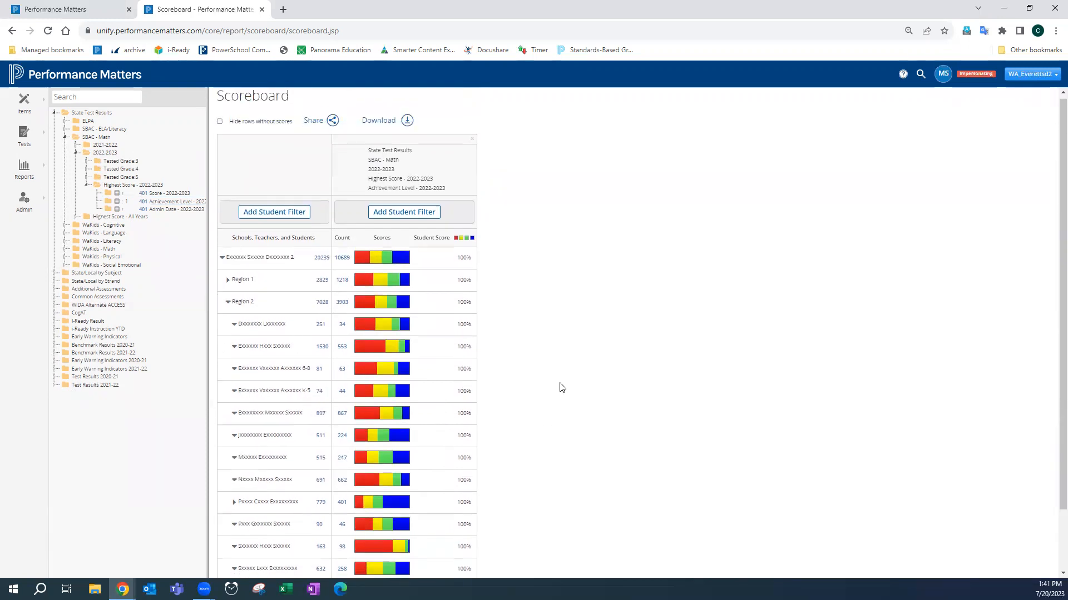
{"action": "scroll", "coordinate": [556, 388], "scroll_direction": "down", "scroll_amount": 1}
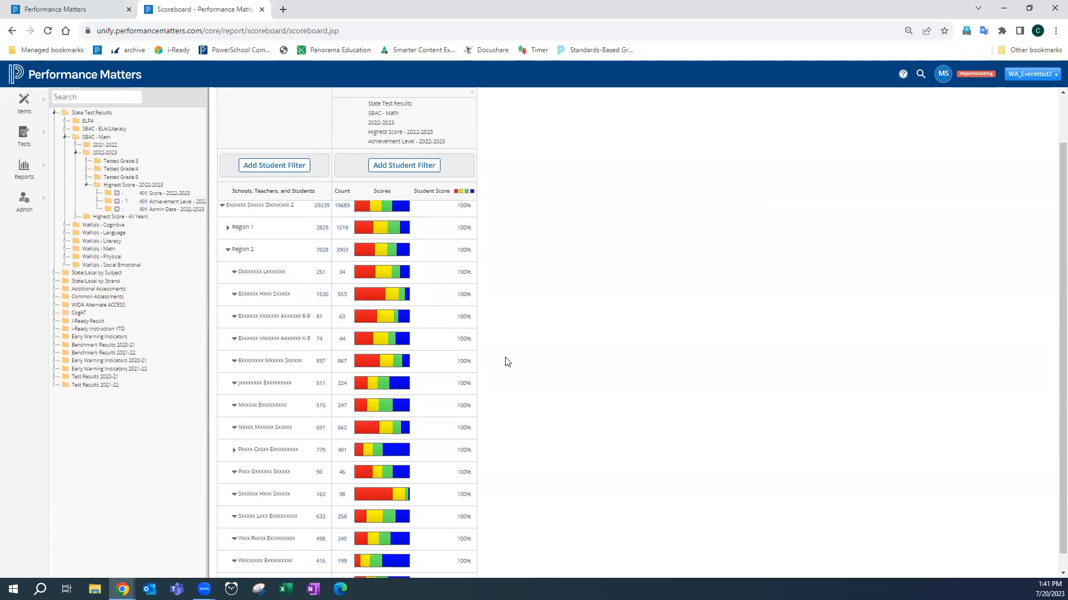
{"action": "scroll", "coordinate": [548, 342], "scroll_direction": "up", "scroll_amount": 1}
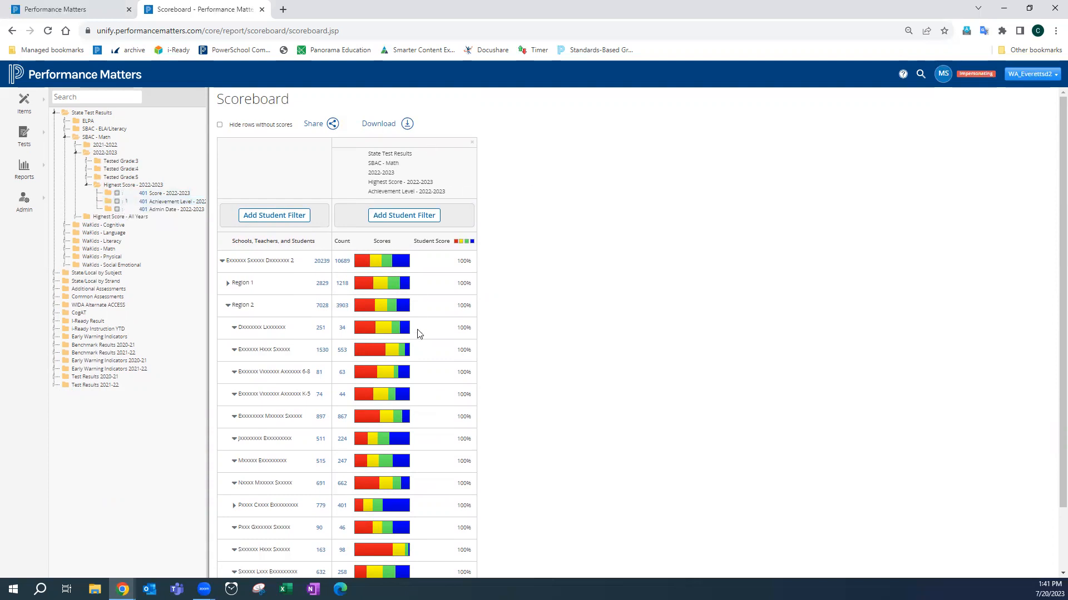
- Add a second Achievement Level - 2022-2023 column and remove it again
{"action": "left_click", "coordinate": [117, 202]}
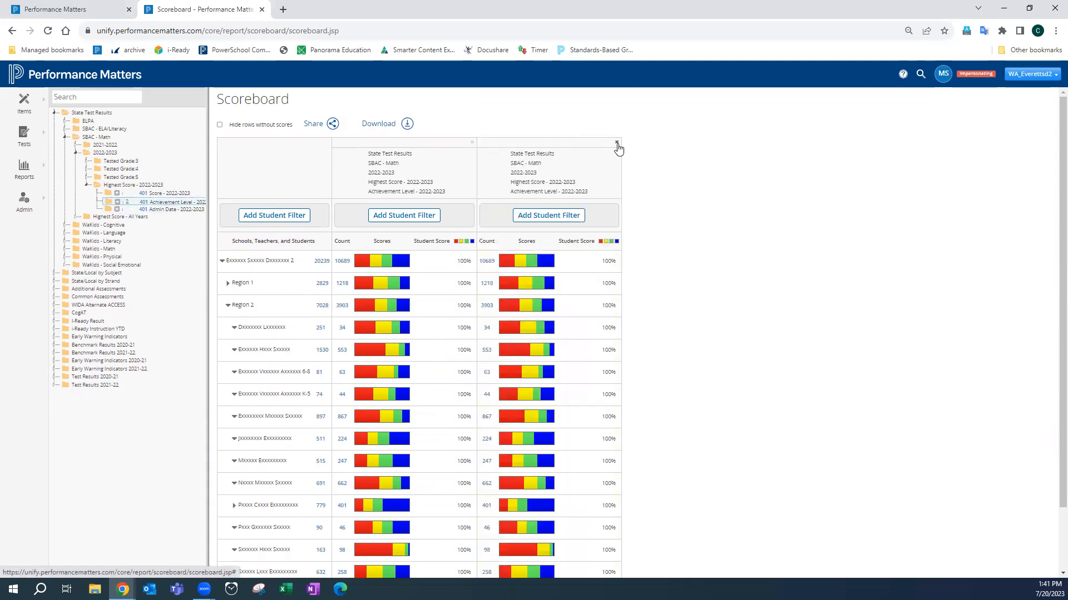
{"action": "left_click", "coordinate": [616, 143]}
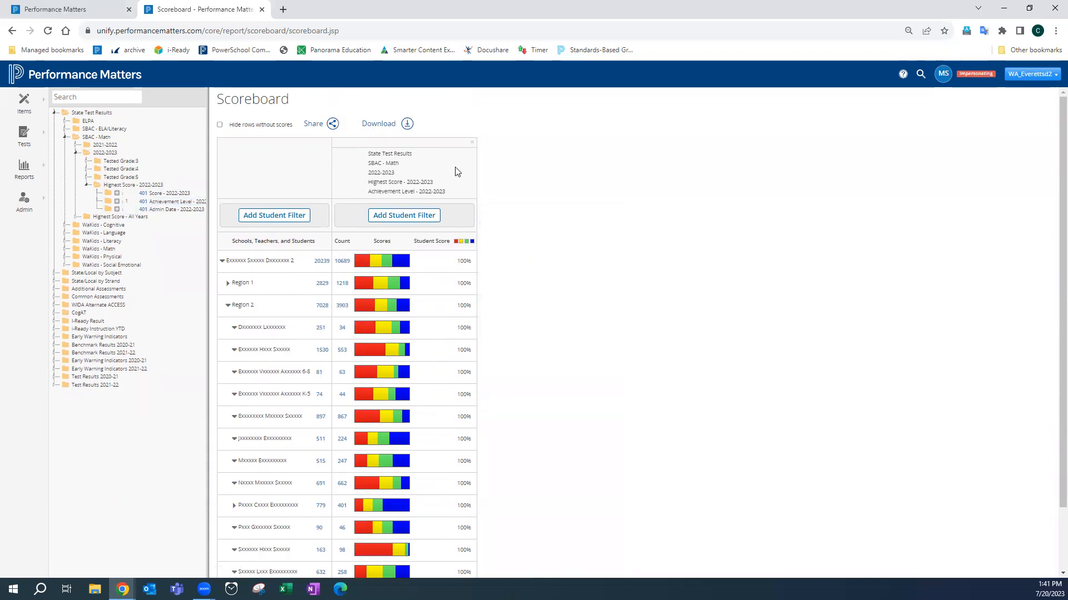
- Add the Achievement Level - 2022-2023 with gender comparison columns and remove the extra unfiltered copy
{"action": "left_click", "coordinate": [122, 203]}
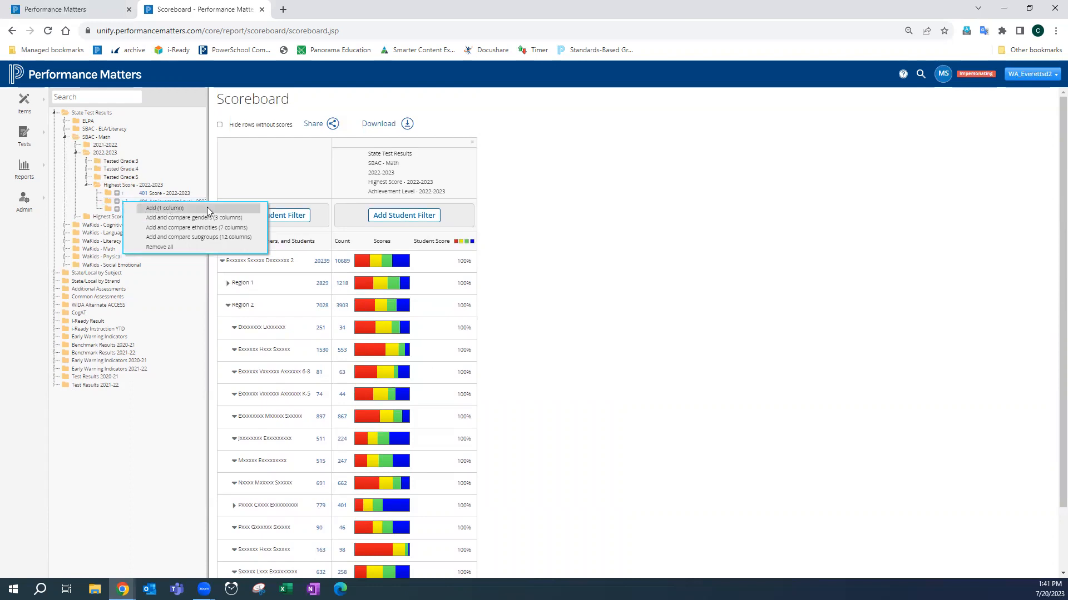
{"action": "left_click", "coordinate": [161, 219]}
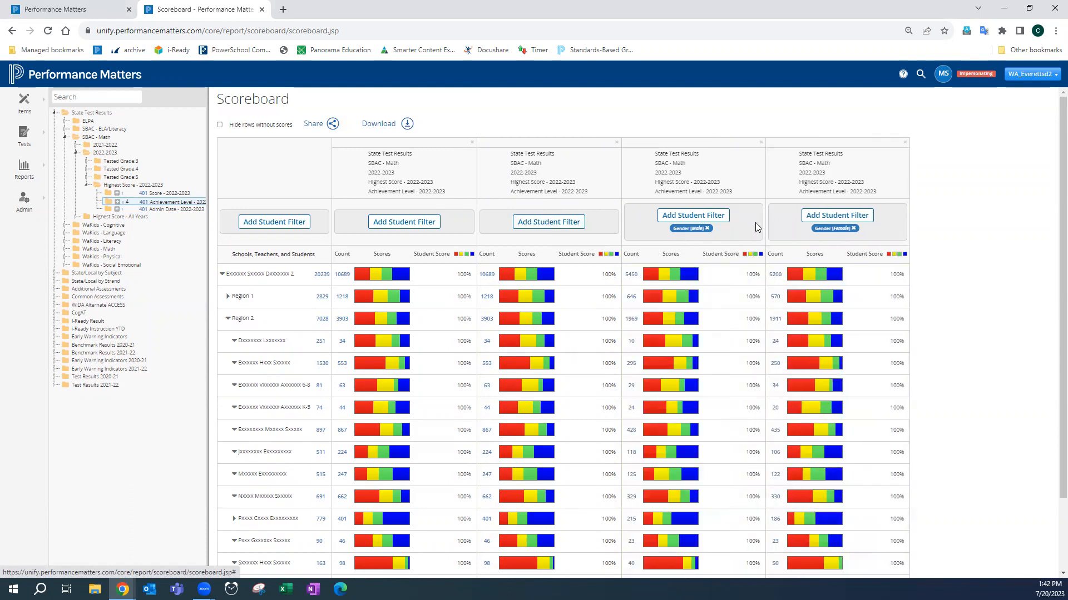
{"action": "left_click", "coordinate": [616, 142]}
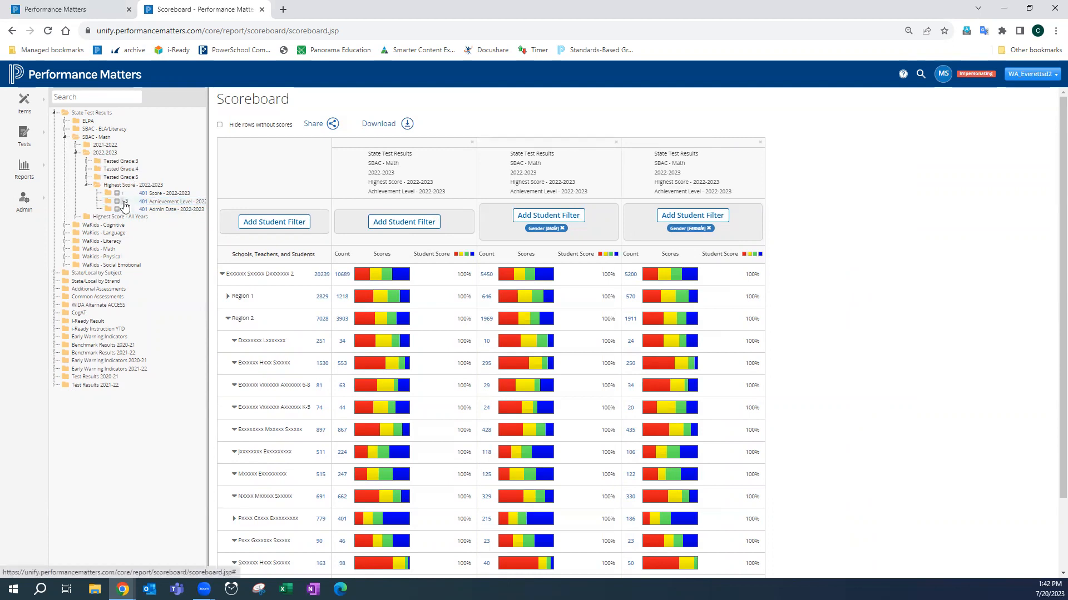
- Add the Achievement Level - 2022-2023 with subgroup comparison columns and remove the extra unfiltered copy
{"action": "left_click", "coordinate": [125, 204]}
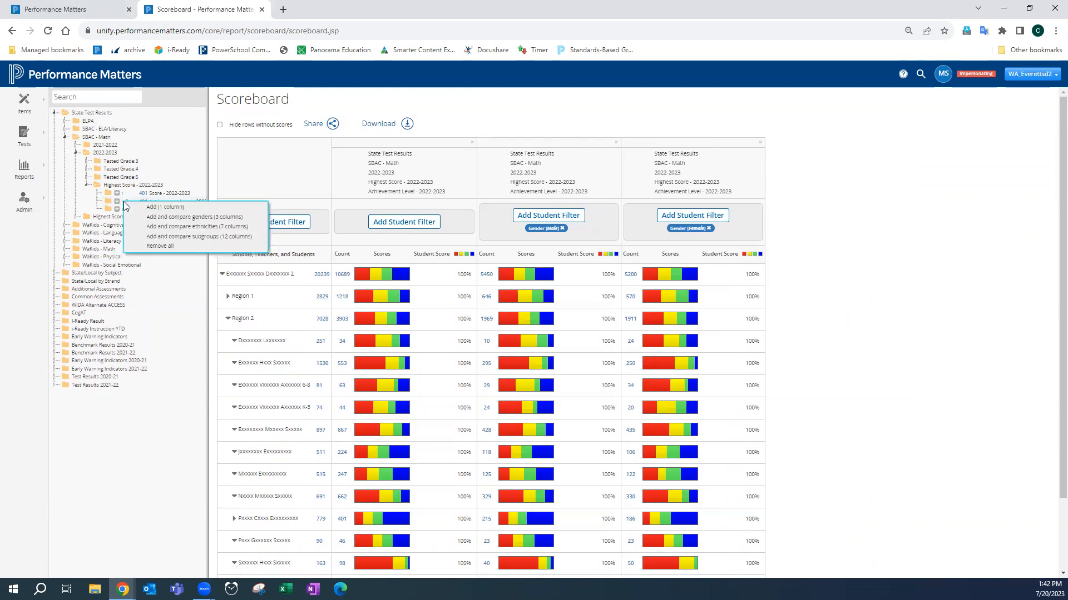
{"action": "left_click", "coordinate": [208, 236]}
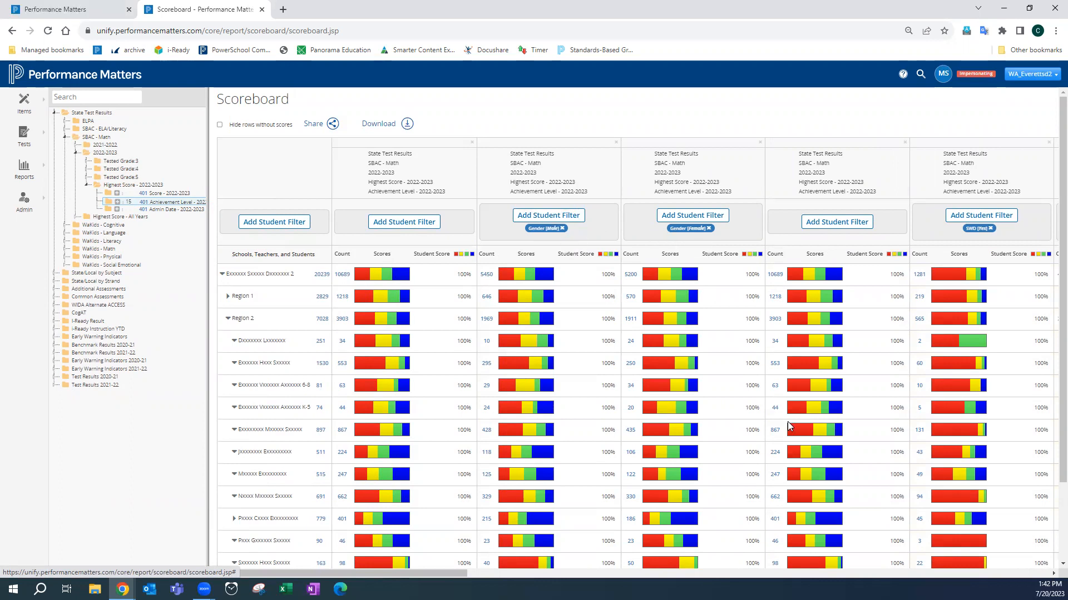
{"action": "left_click", "coordinate": [904, 143]}
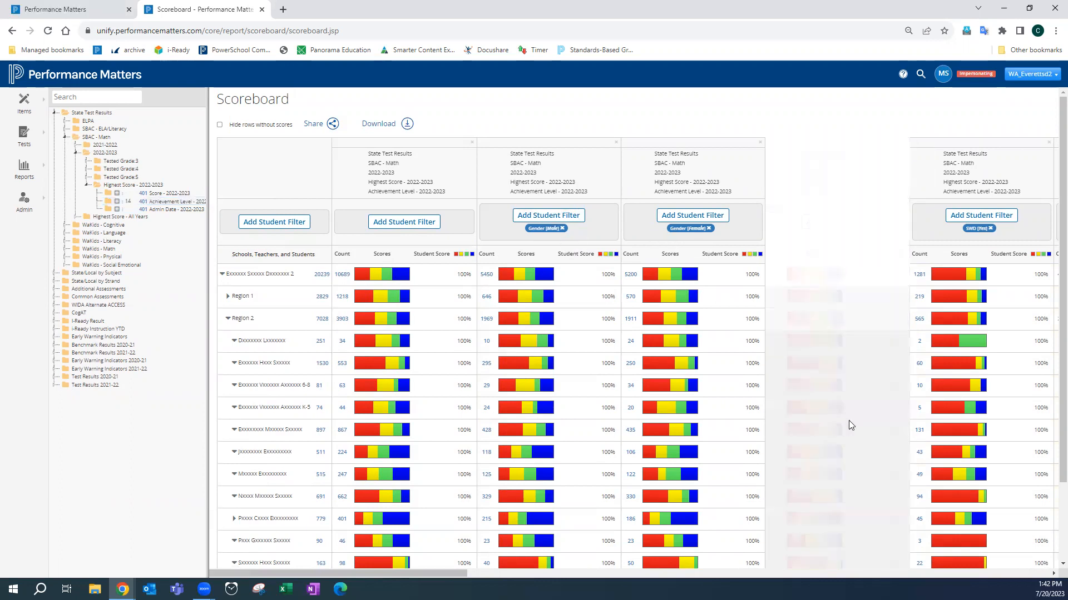
- Remove the Male and Female gender columns from the newly added subgroup set
{"action": "left_click", "coordinate": [1051, 574]}
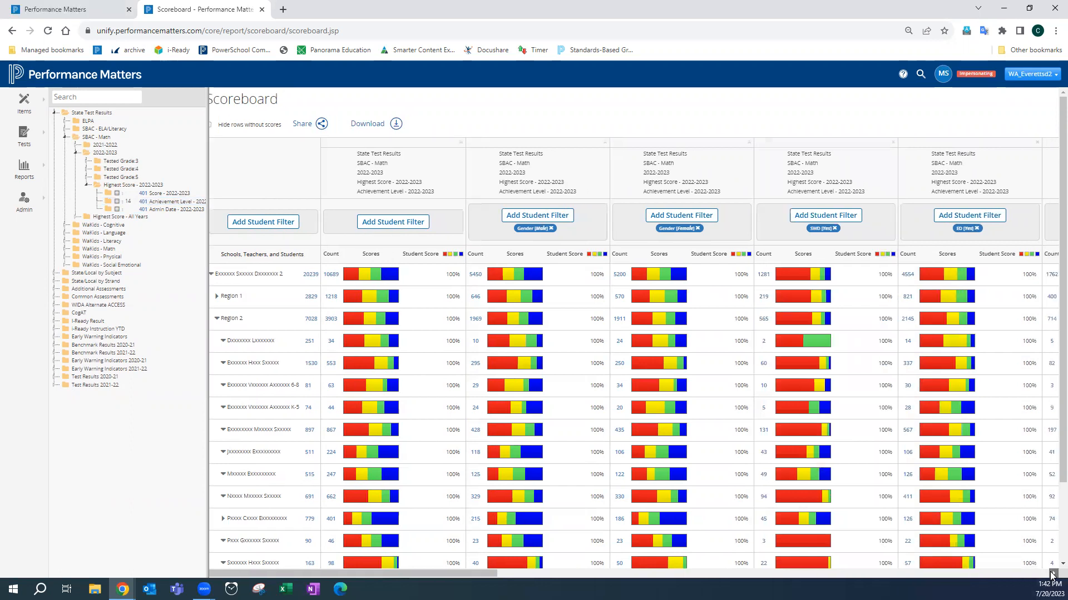
{"action": "left_click", "coordinate": [1051, 574]}
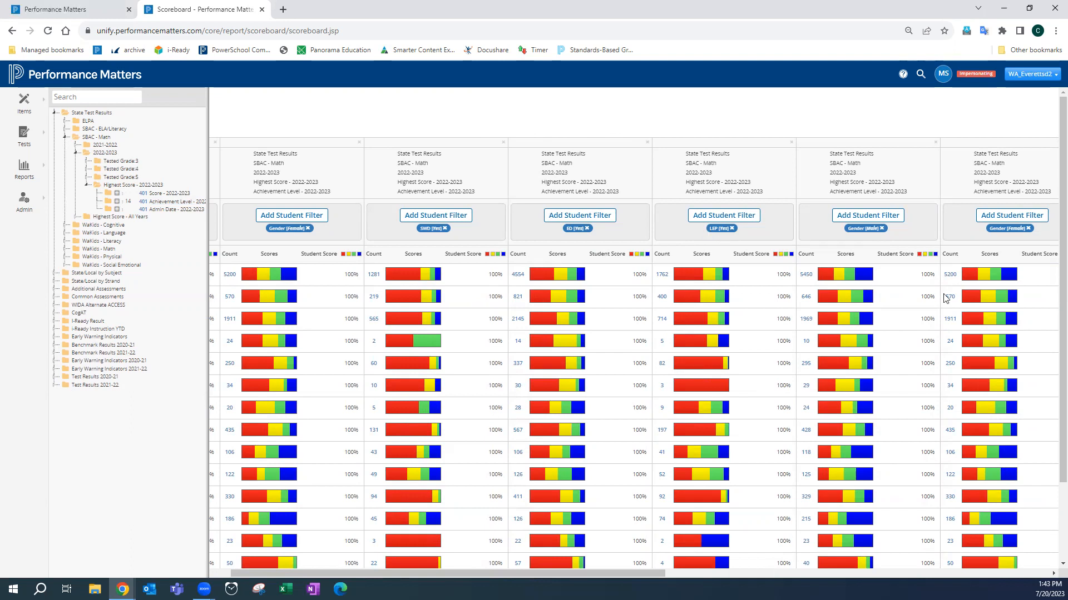
{"action": "left_click", "coordinate": [1053, 574]}
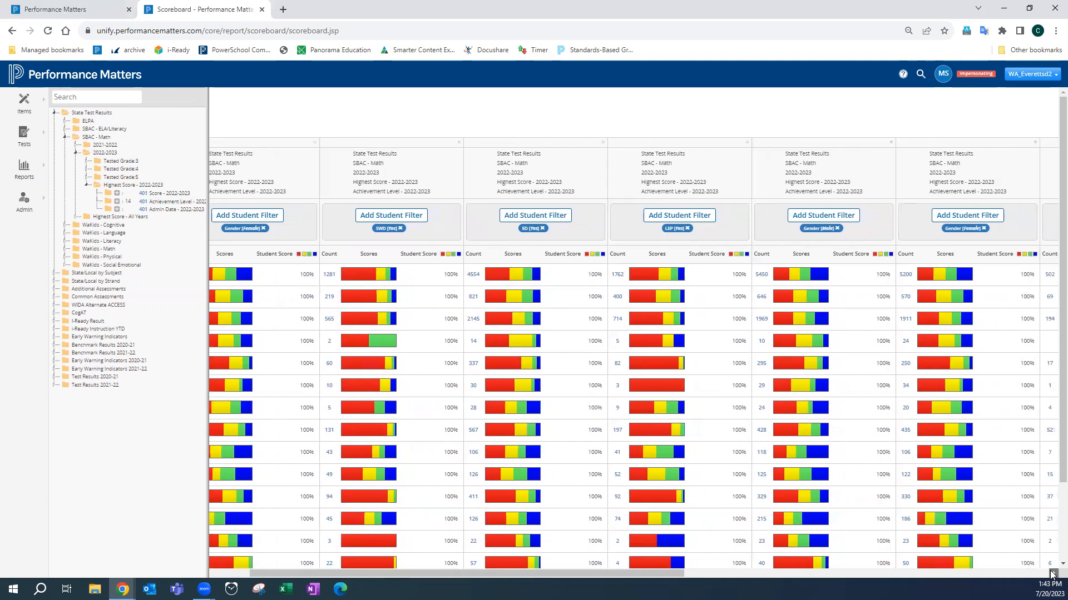
{"action": "left_click", "coordinate": [1053, 574]}
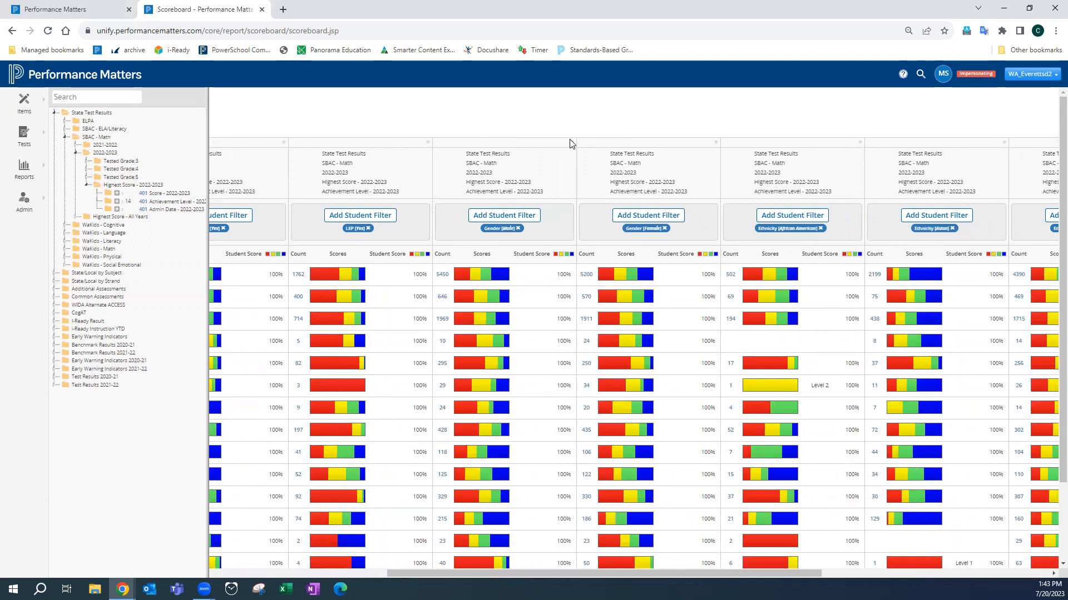
{"action": "left_click", "coordinate": [572, 142]}
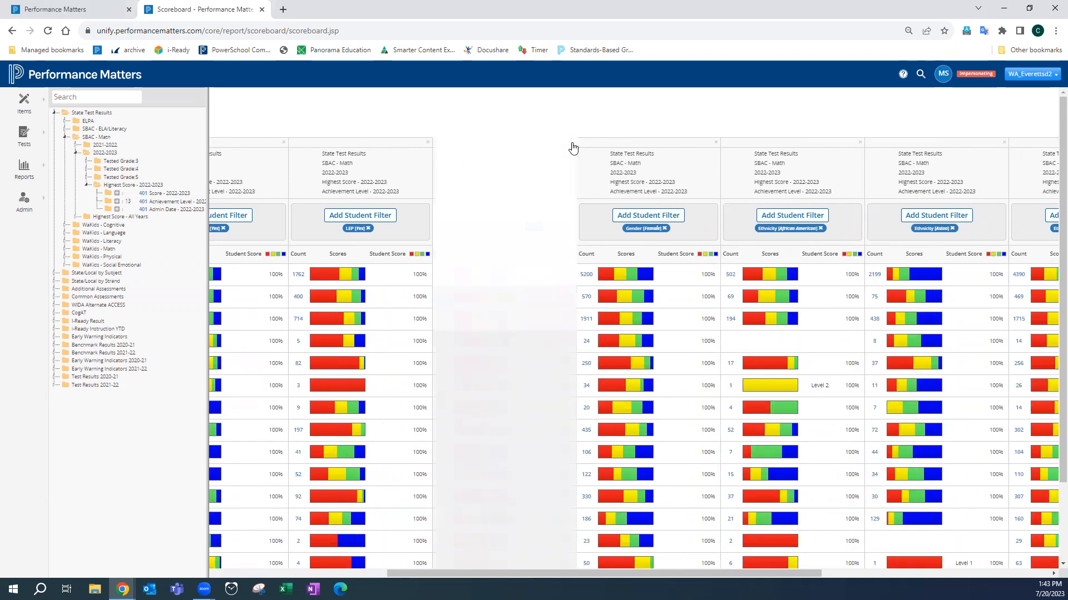
{"action": "left_click", "coordinate": [572, 144]}
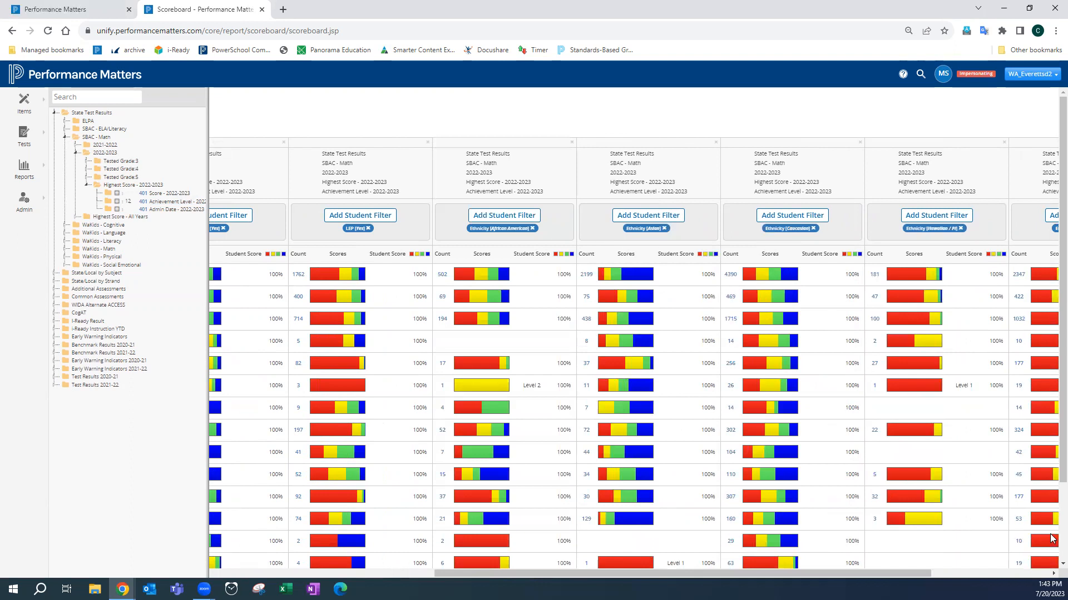
- Remove the earlier Male and Female gender comparison columns
{"action": "scroll", "coordinate": [1050, 576], "scroll_direction": "right", "scroll_amount": 4}
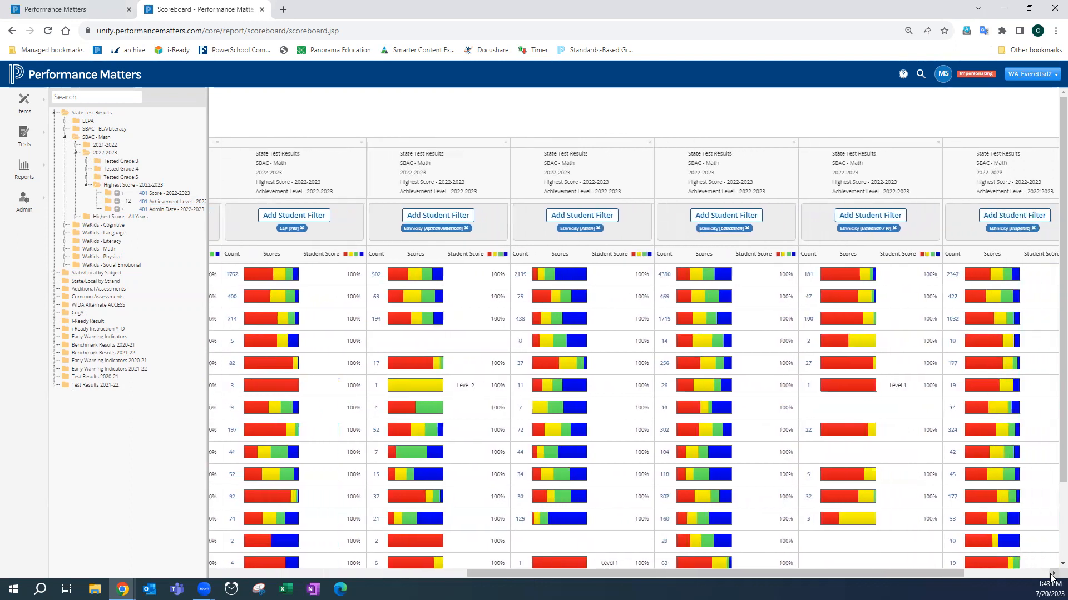
{"action": "left_click_drag", "start_coordinate": [1012, 575], "coordinate": [427, 536]}
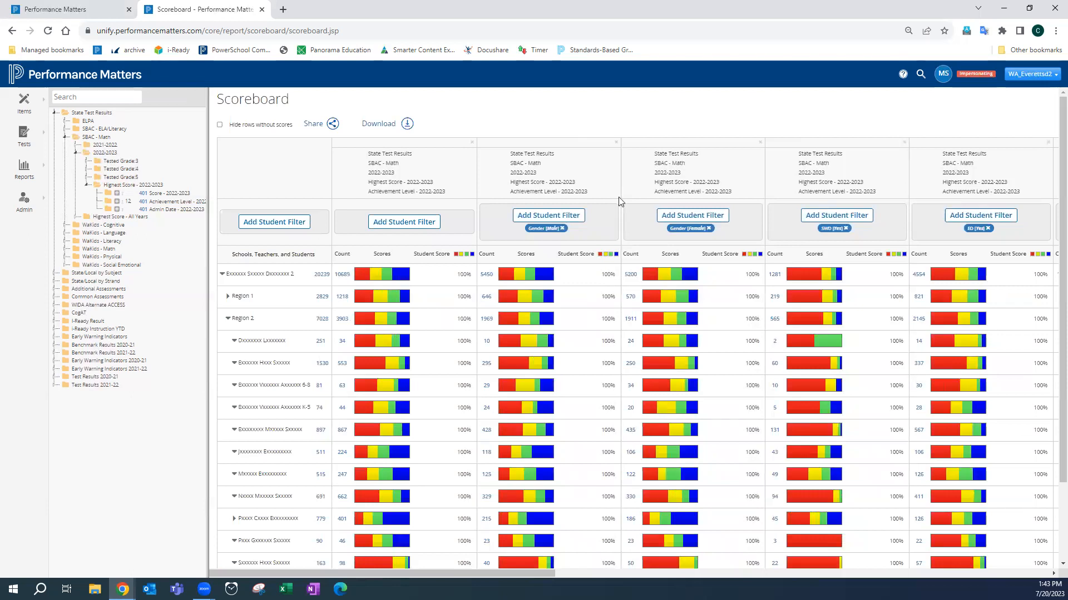
{"action": "left_click", "coordinate": [616, 143]}
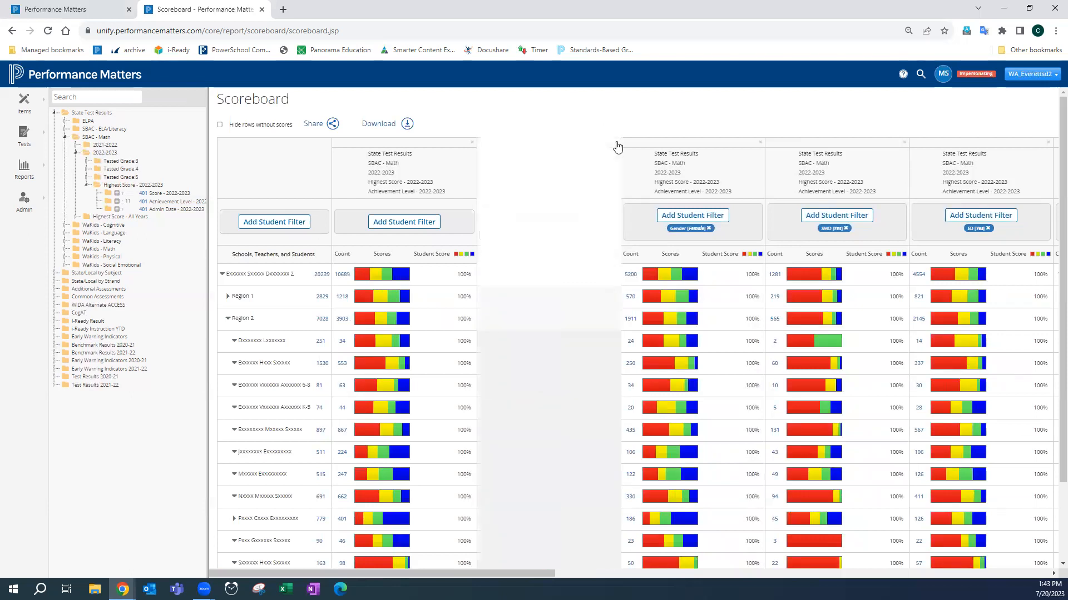
{"action": "left_click", "coordinate": [616, 143]}
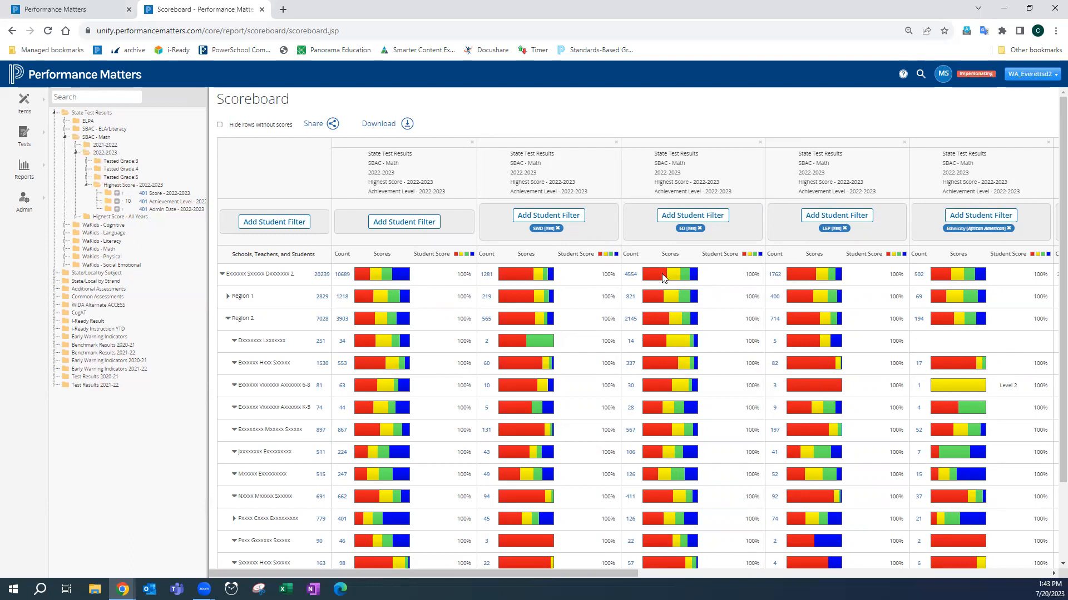
- Add an SWD No student filter to the unfiltered Achievement Level column and remove it again
{"action": "mouse_move", "coordinate": [669, 280]}
{"action": "left_click", "coordinate": [410, 225]}
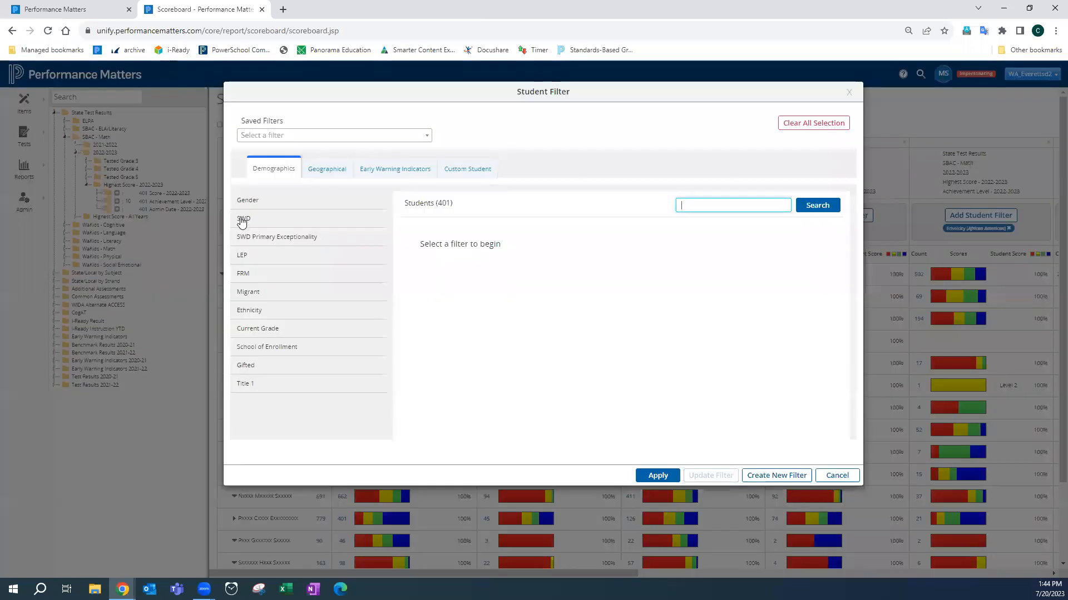
{"action": "left_click", "coordinate": [242, 218]}
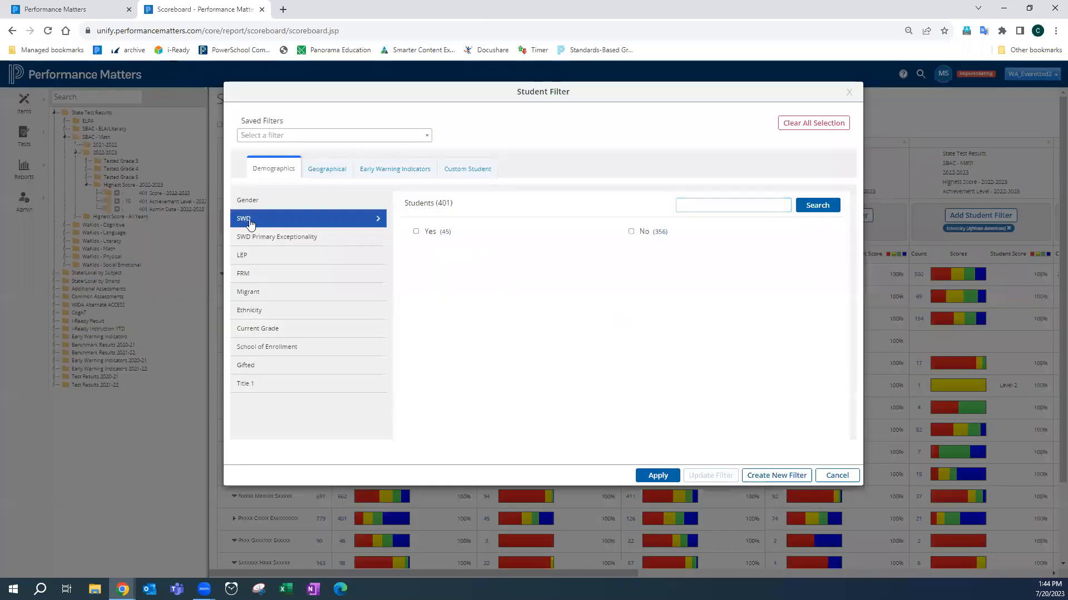
{"action": "left_click", "coordinate": [631, 231]}
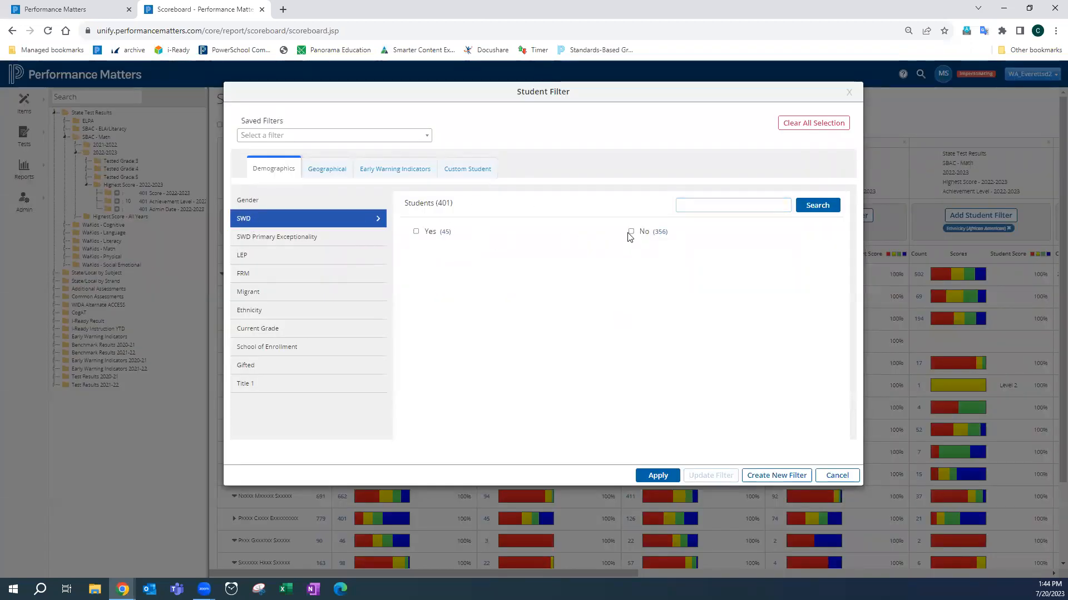
{"action": "left_click", "coordinate": [656, 476]}
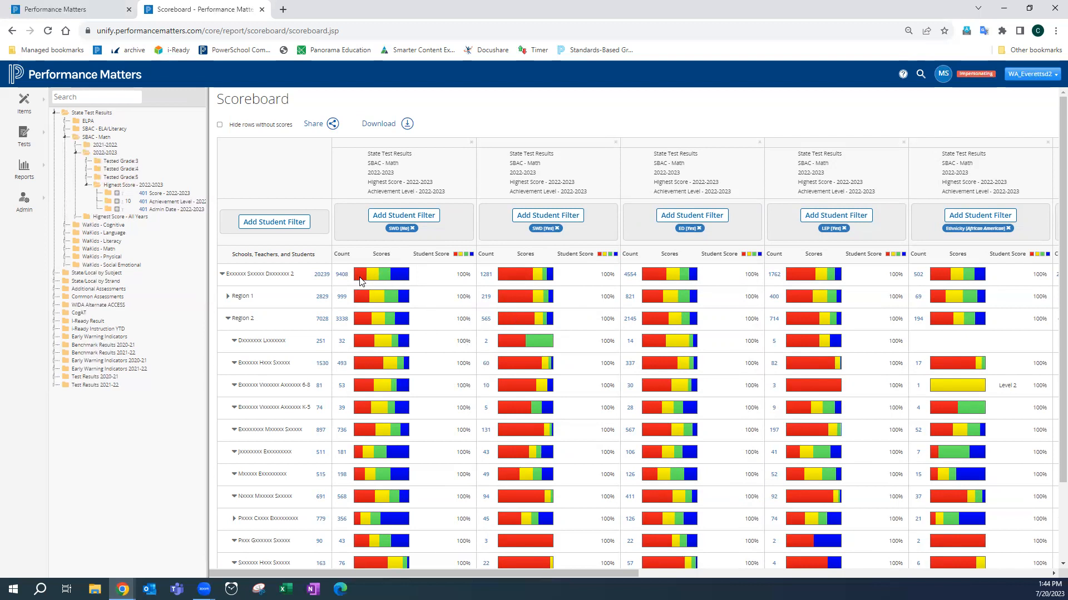
{"action": "mouse_move", "coordinate": [360, 279]}
{"action": "mouse_move", "coordinate": [517, 278]}
{"action": "left_click", "coordinate": [413, 229]}
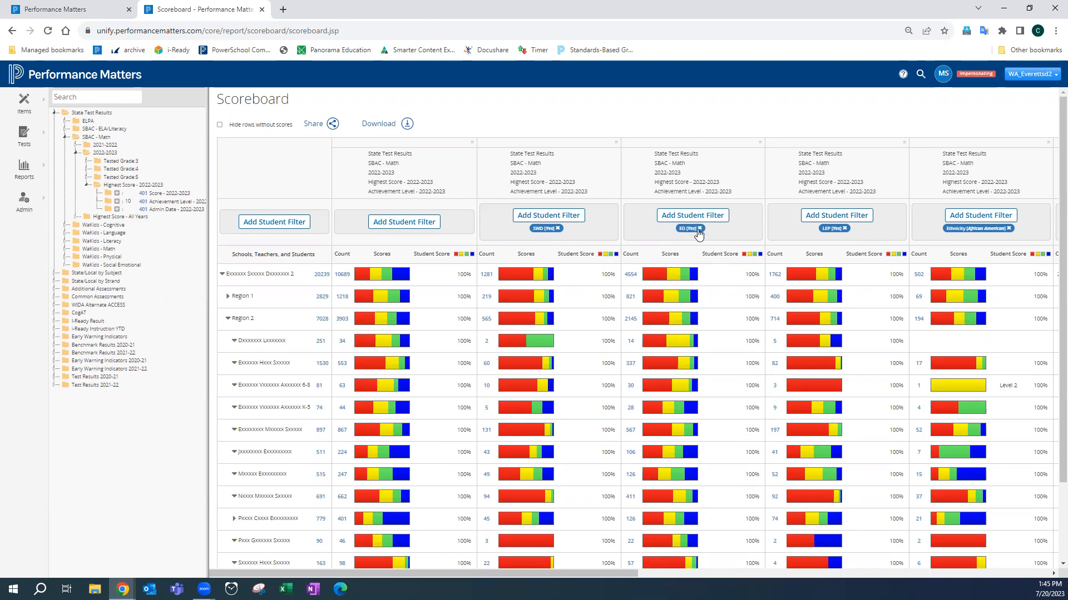
- Add an Ethnicity Caucasian student filter to the ED (Yes) column
{"action": "left_click", "coordinate": [668, 217]}
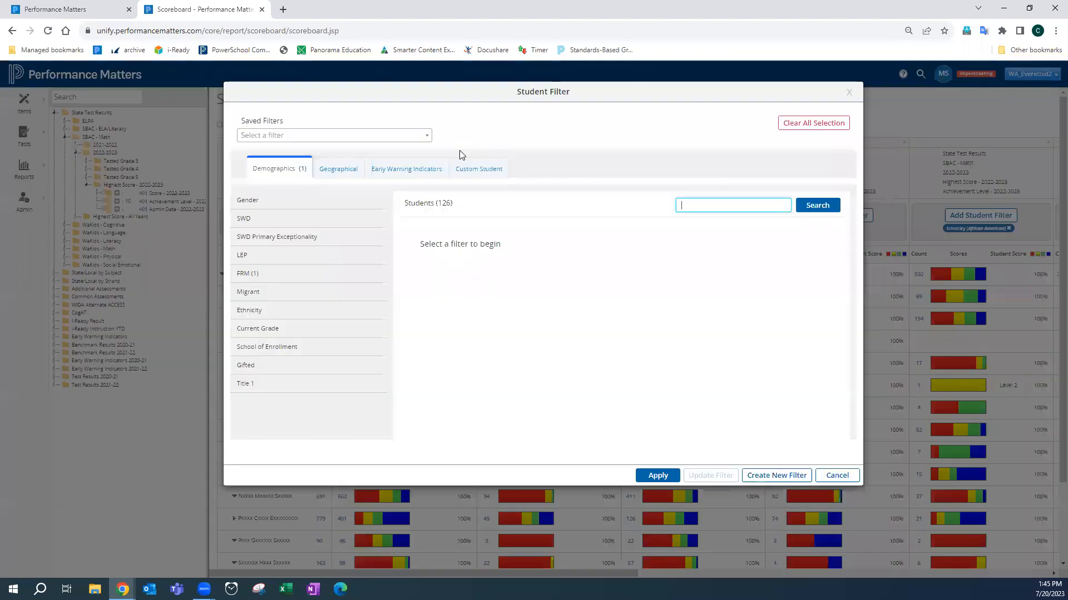
{"action": "left_click", "coordinate": [331, 315]}
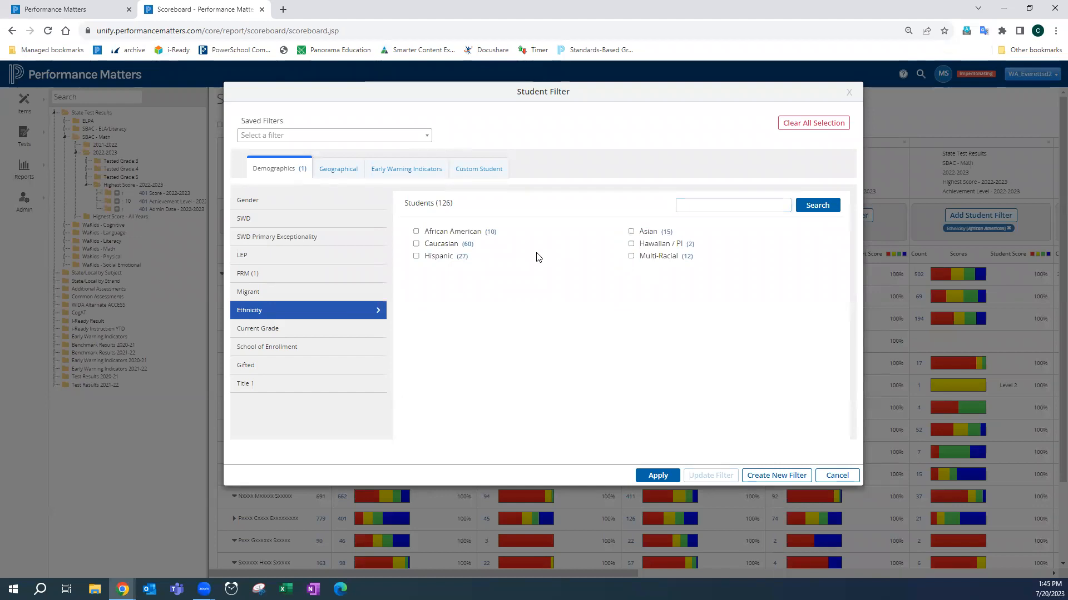
{"action": "left_click", "coordinate": [416, 244]}
{"action": "left_click", "coordinate": [667, 476]}
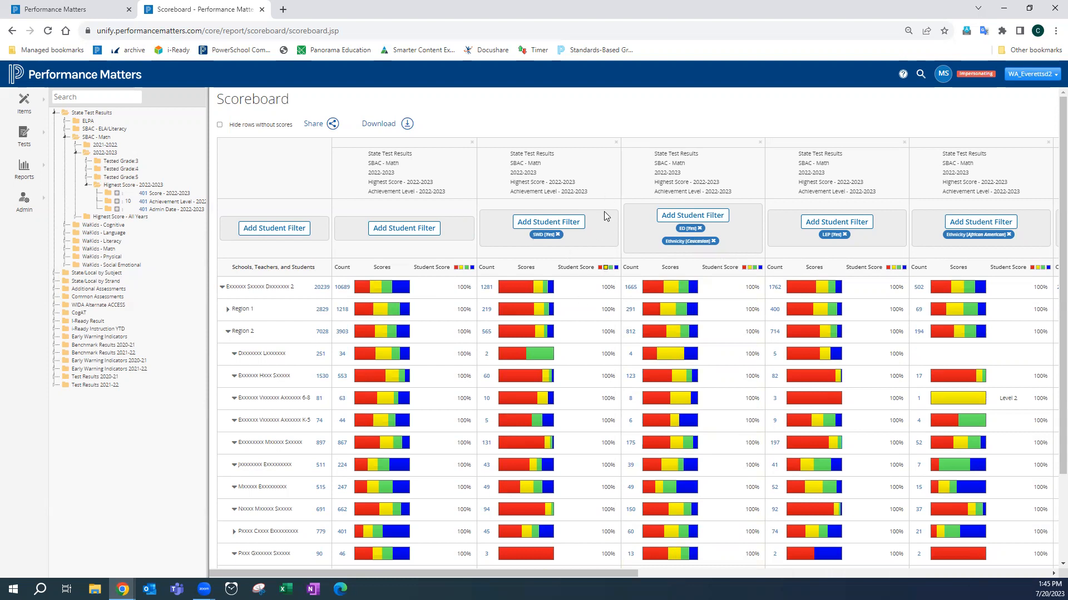
- Replace the SWD (Yes) column's filter with FRM No and Ethnicity Caucasian student filters
{"action": "left_click", "coordinate": [558, 234]}
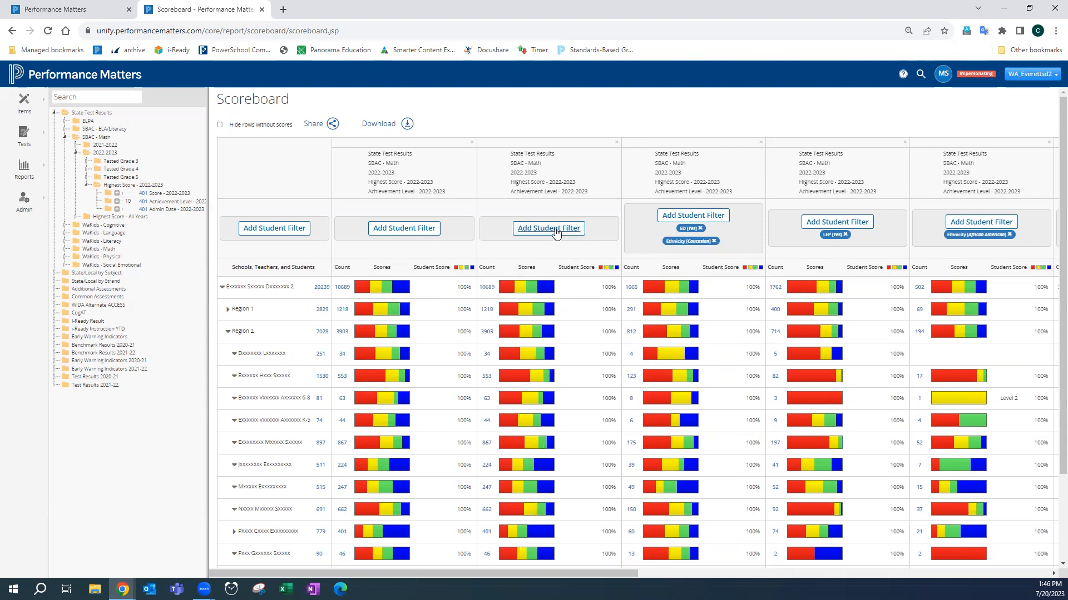
{"action": "left_click", "coordinate": [554, 229]}
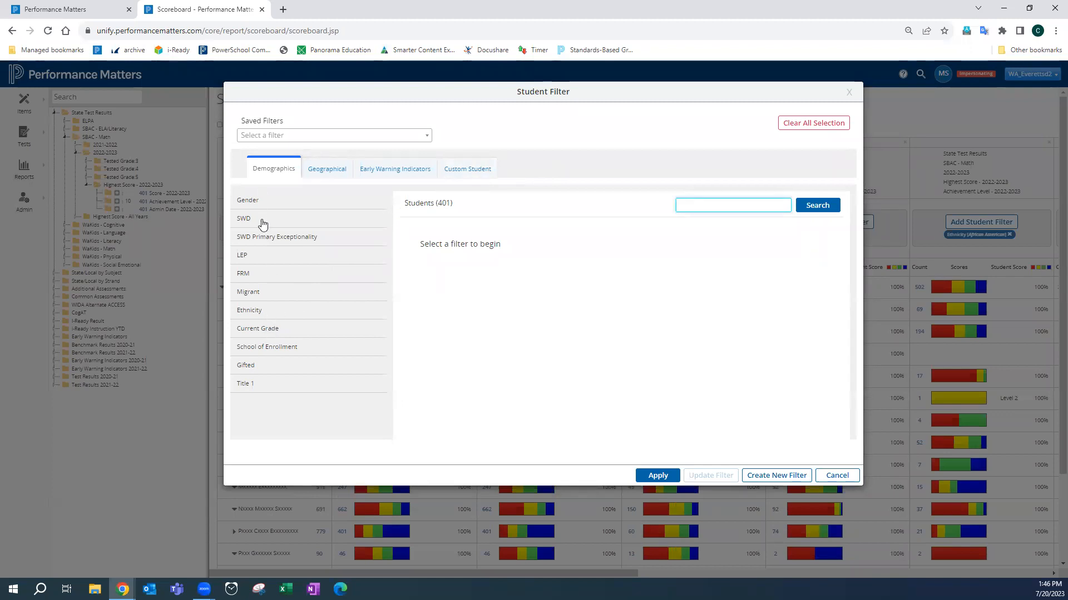
{"action": "left_click", "coordinate": [263, 277]}
{"action": "left_click", "coordinate": [631, 232]}
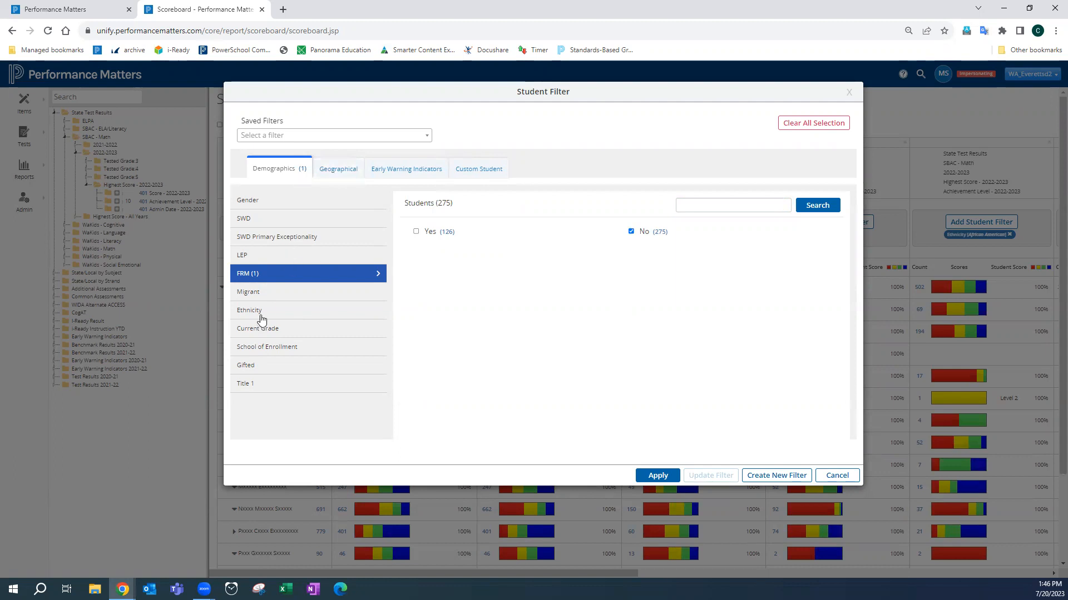
{"action": "left_click", "coordinate": [285, 314]}
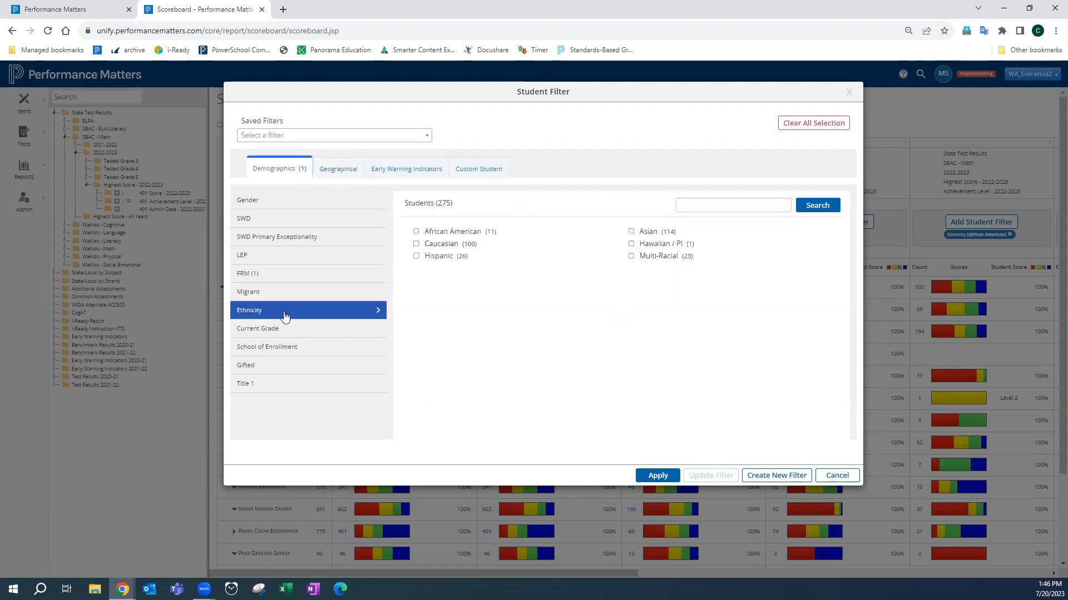
{"action": "left_click", "coordinate": [416, 244]}
{"action": "left_click", "coordinate": [658, 476]}
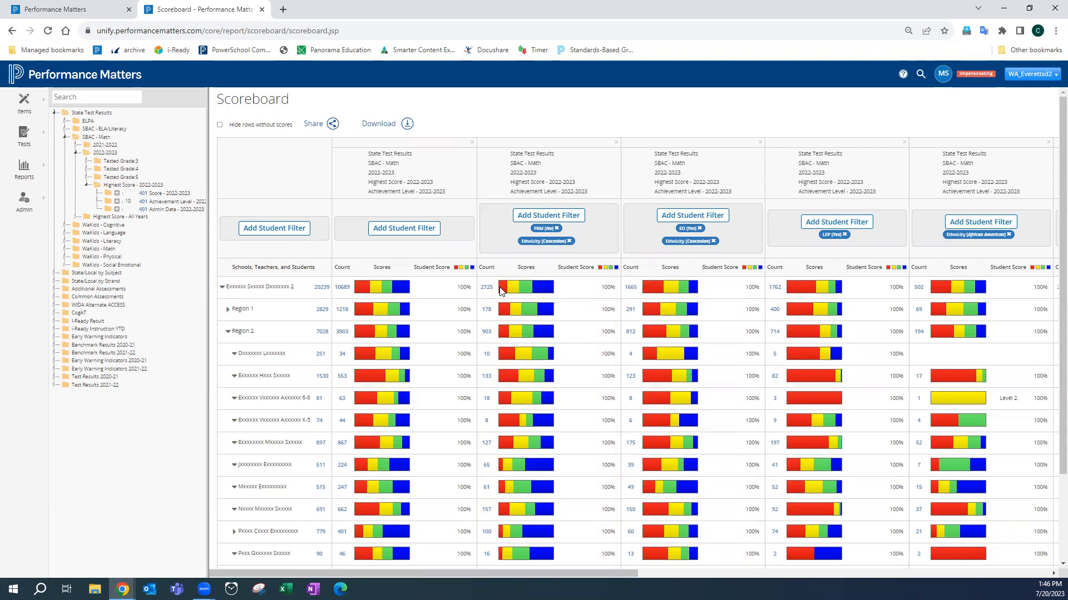
- Remove the remaining LEP and ethnicity subgroup columns from the scoreboard
{"action": "mouse_move", "coordinate": [502, 290]}
{"action": "mouse_move", "coordinate": [671, 288]}
{"action": "left_click", "coordinate": [904, 144]}
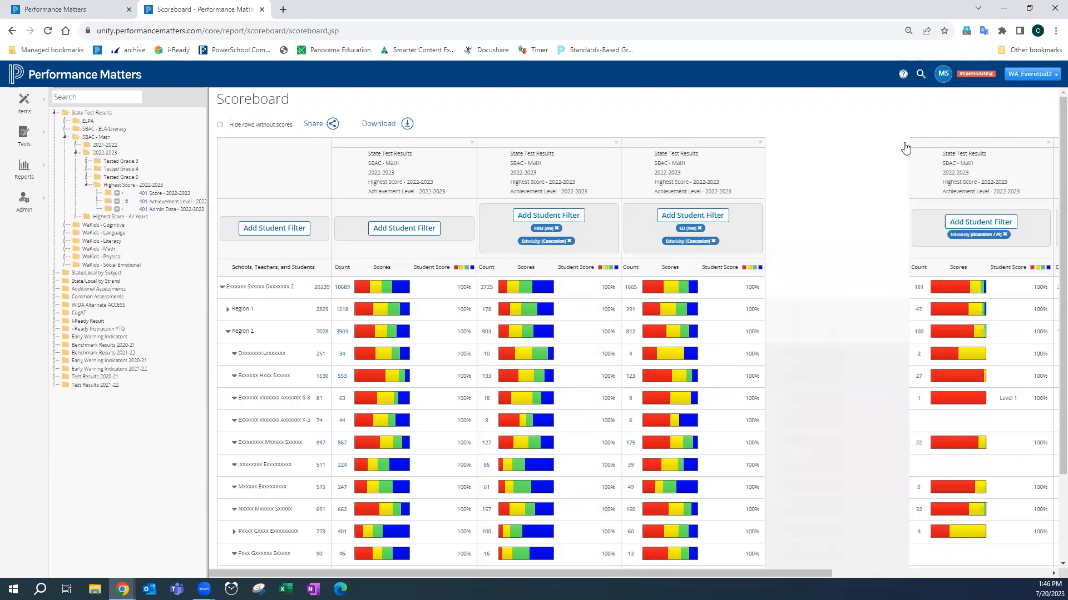
{"action": "left_click", "coordinate": [904, 144]}
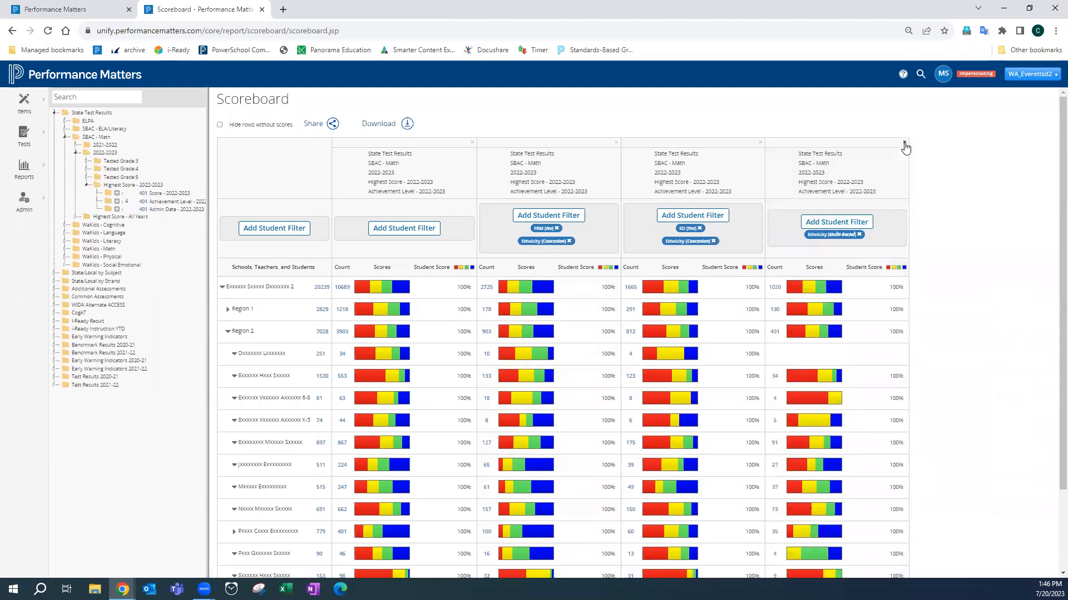
{"action": "left_click", "coordinate": [905, 144]}
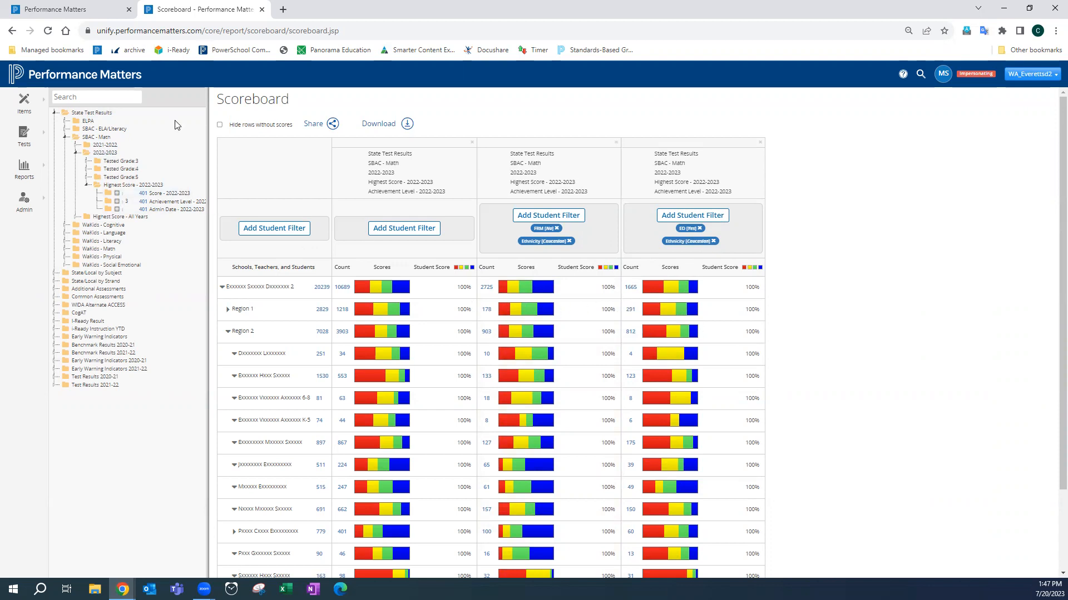
- Search the item tree for math and expand the i-Ready Result Math folder
{"action": "left_click", "coordinate": [99, 95]}
{"action": "type", "text": "math"}
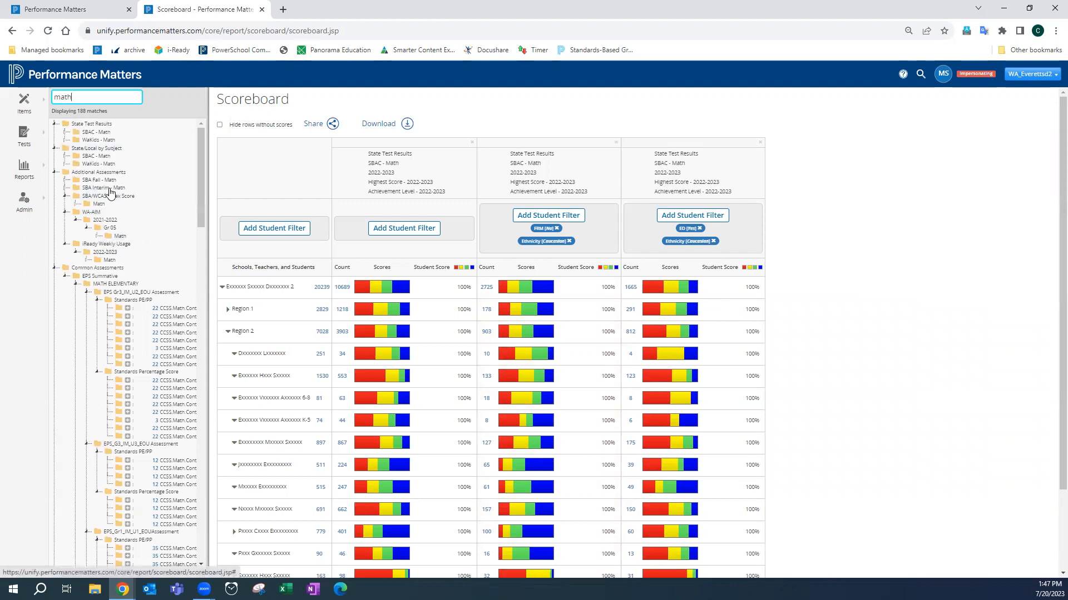
{"action": "scroll", "coordinate": [158, 233], "scroll_direction": "down", "scroll_amount": 3}
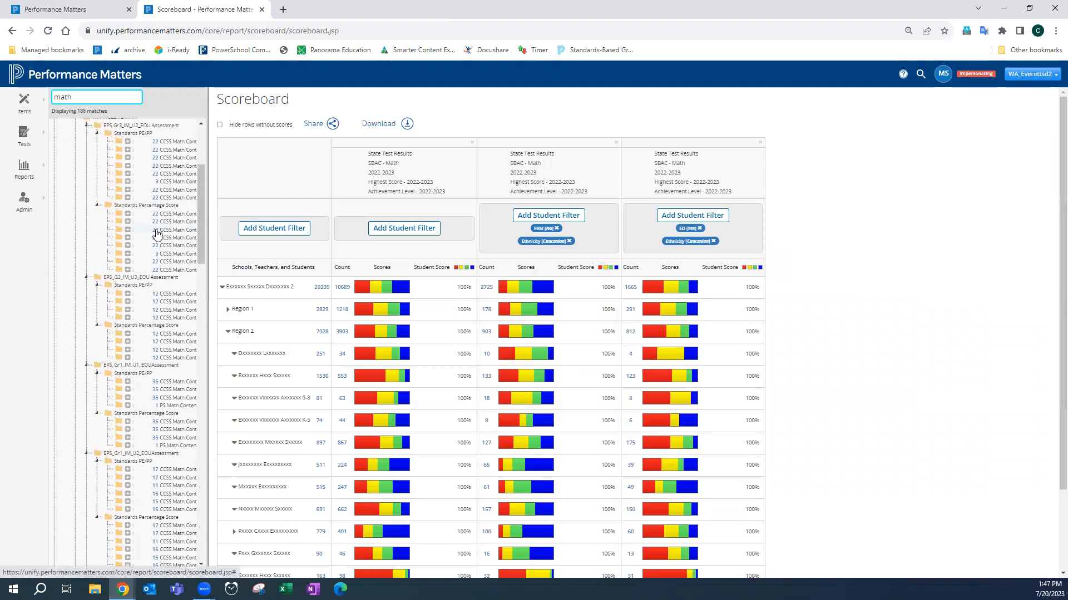
{"action": "scroll", "coordinate": [158, 234], "scroll_direction": "down", "scroll_amount": 3}
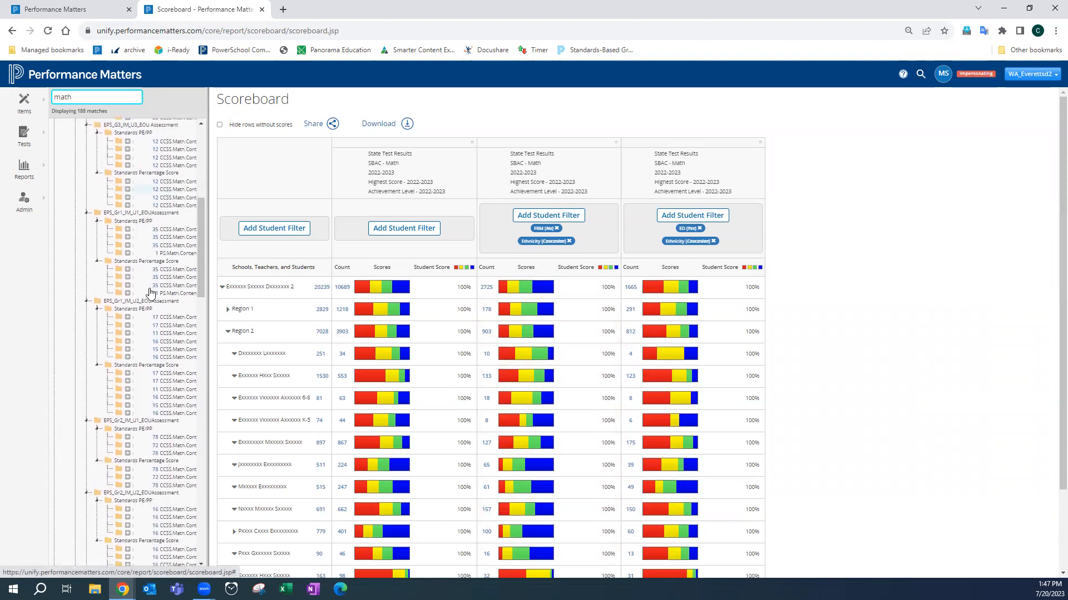
{"action": "scroll", "coordinate": [150, 293], "scroll_direction": "down", "scroll_amount": 12}
{"action": "scroll", "coordinate": [147, 289], "scroll_direction": "down", "scroll_amount": 6}
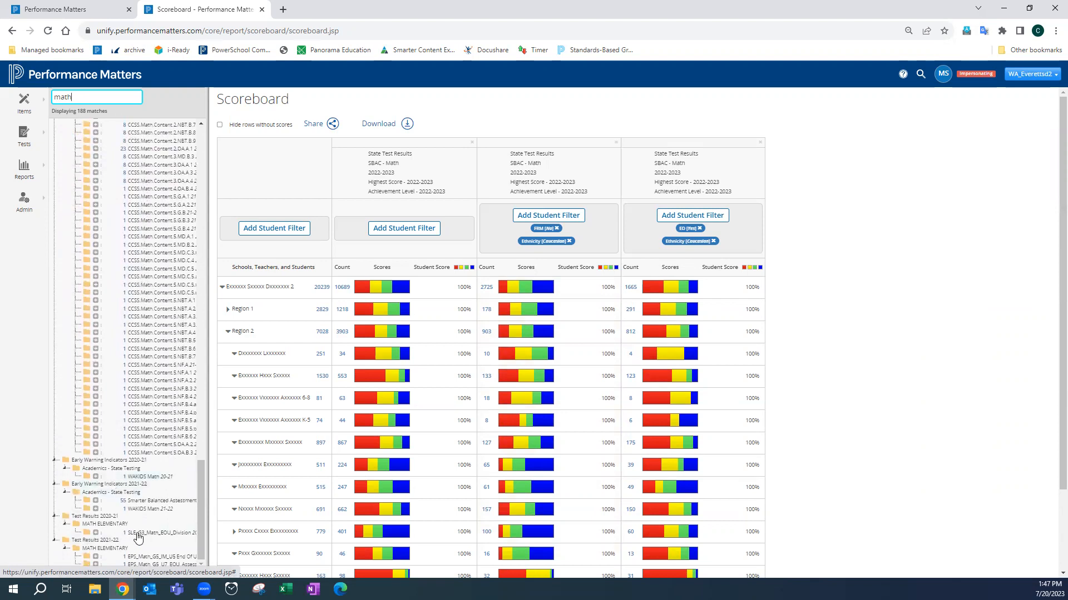
{"action": "scroll", "coordinate": [138, 538], "scroll_direction": "up", "scroll_amount": 10}
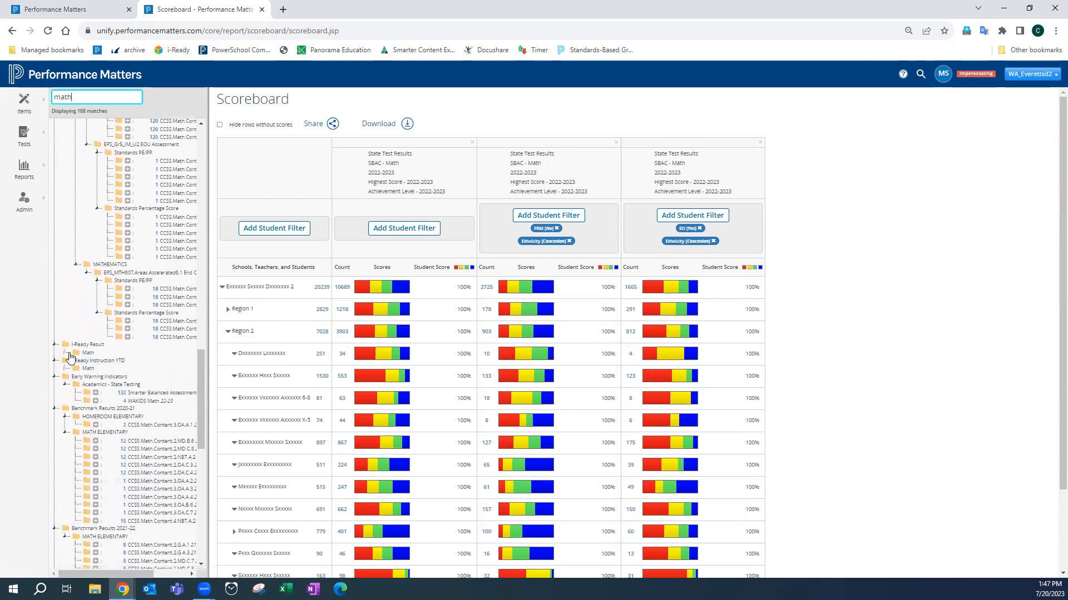
{"action": "left_click", "coordinate": [67, 353]}
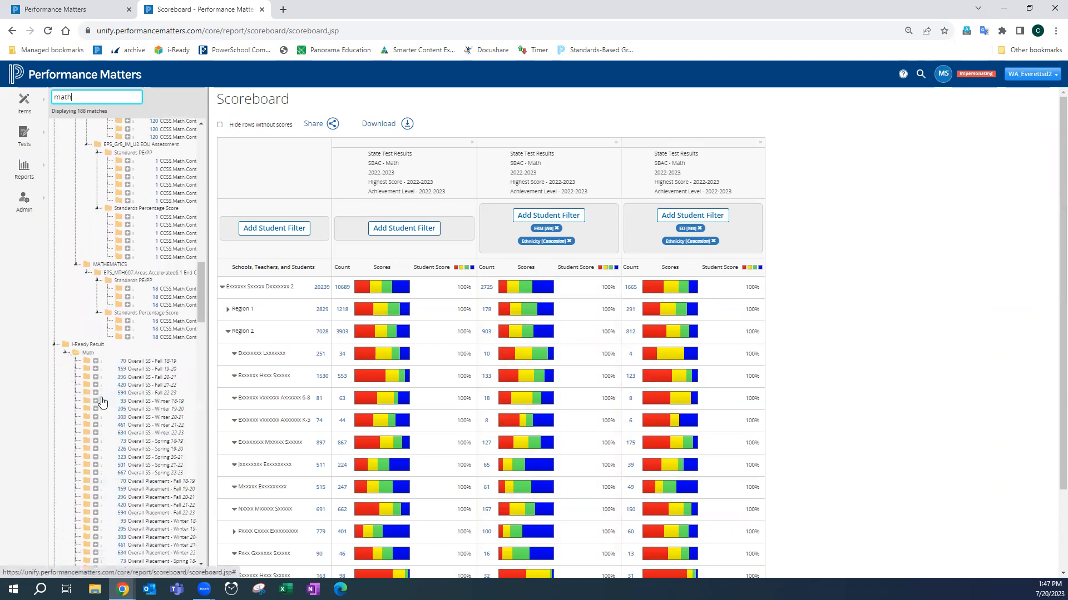
{"action": "left_click", "coordinate": [95, 473]}
{"action": "left_click", "coordinate": [96, 474]}
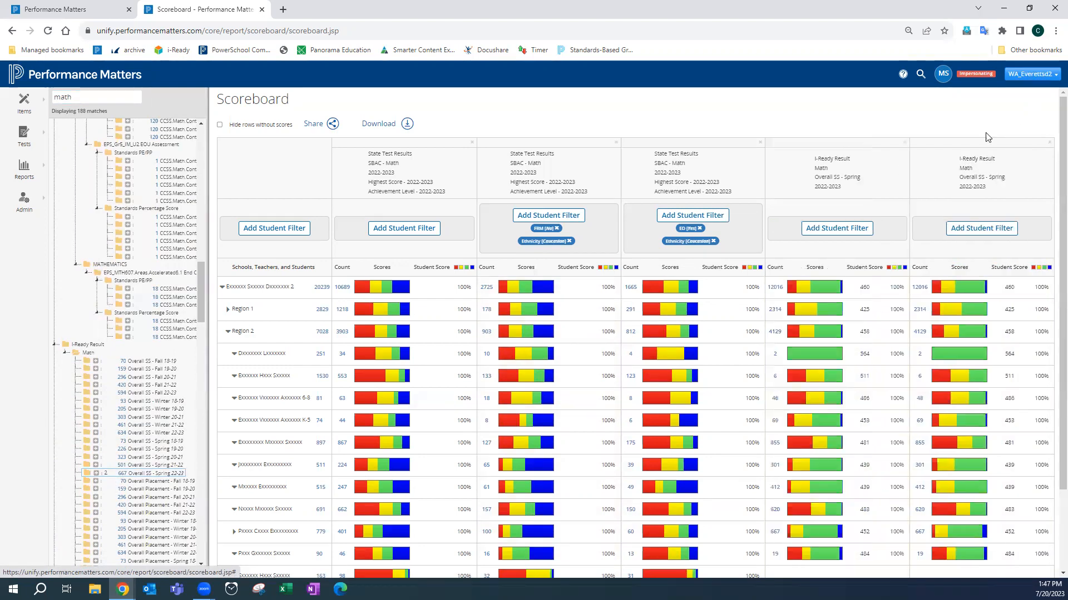
{"action": "left_click", "coordinate": [904, 143]}
{"action": "left_click", "coordinate": [904, 144]}
- Add the i-Ready Math Overall SS - Spring 22-23 score twice as two new scoreboard columns
{"action": "scroll", "coordinate": [124, 490], "scroll_direction": "down", "scroll_amount": 1}
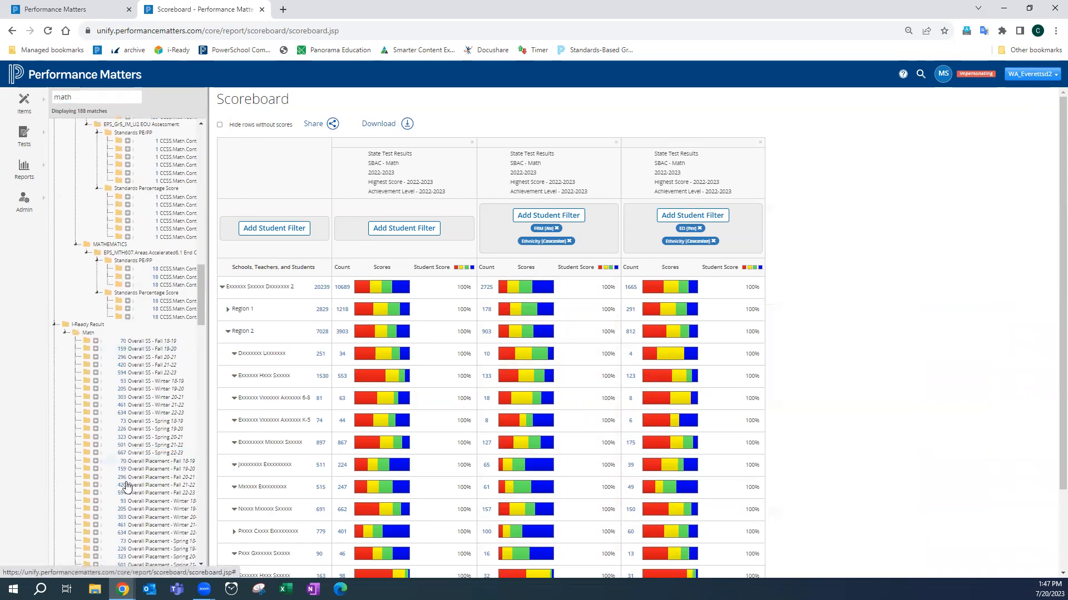
{"action": "scroll", "coordinate": [120, 491], "scroll_direction": "down", "scroll_amount": 1}
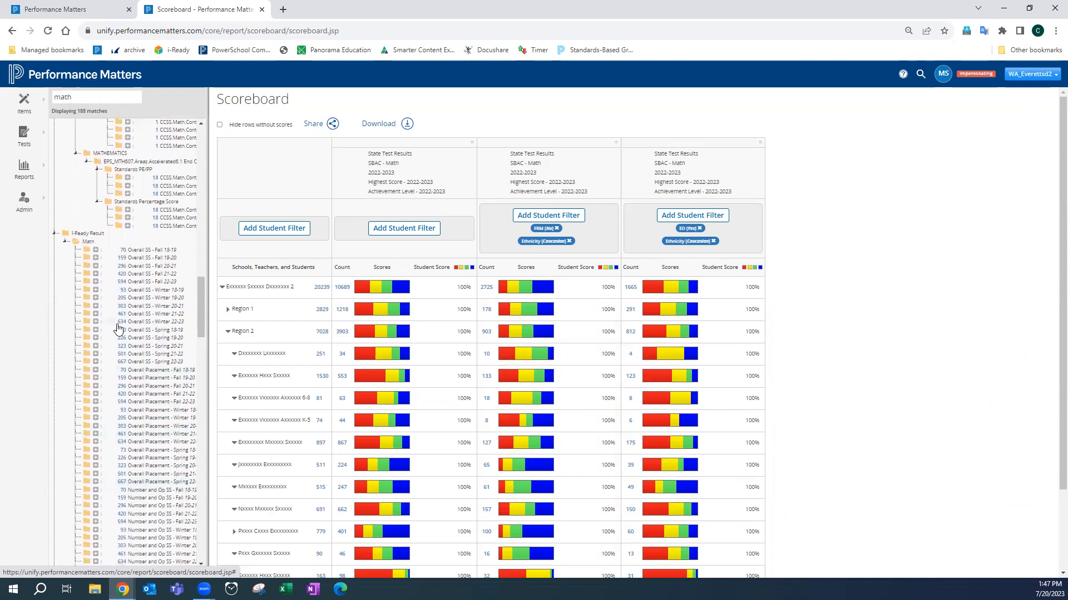
{"action": "left_click", "coordinate": [96, 363]}
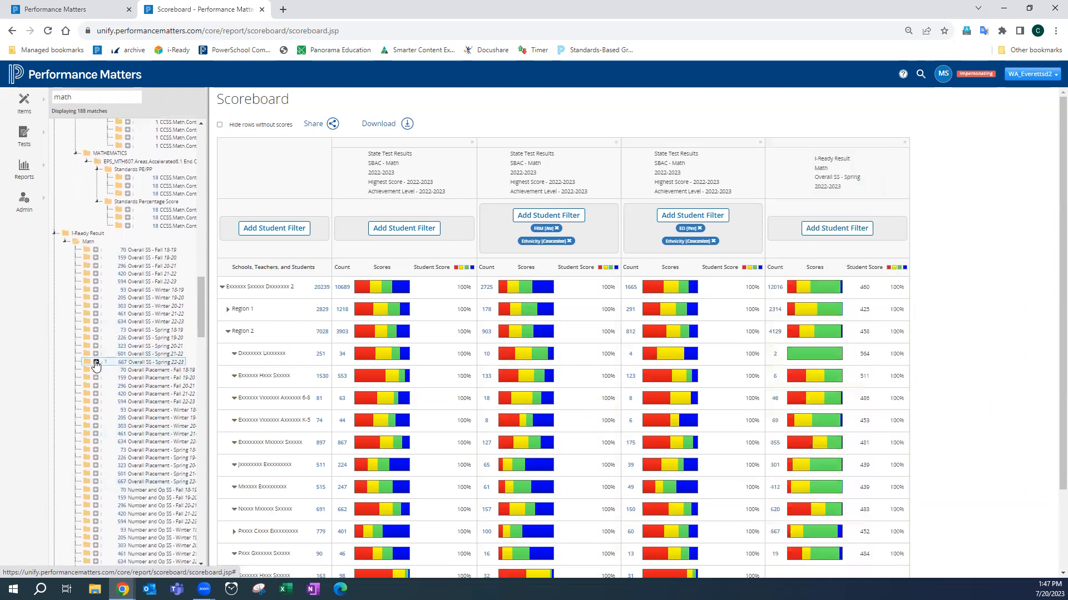
{"action": "left_click", "coordinate": [97, 363]}
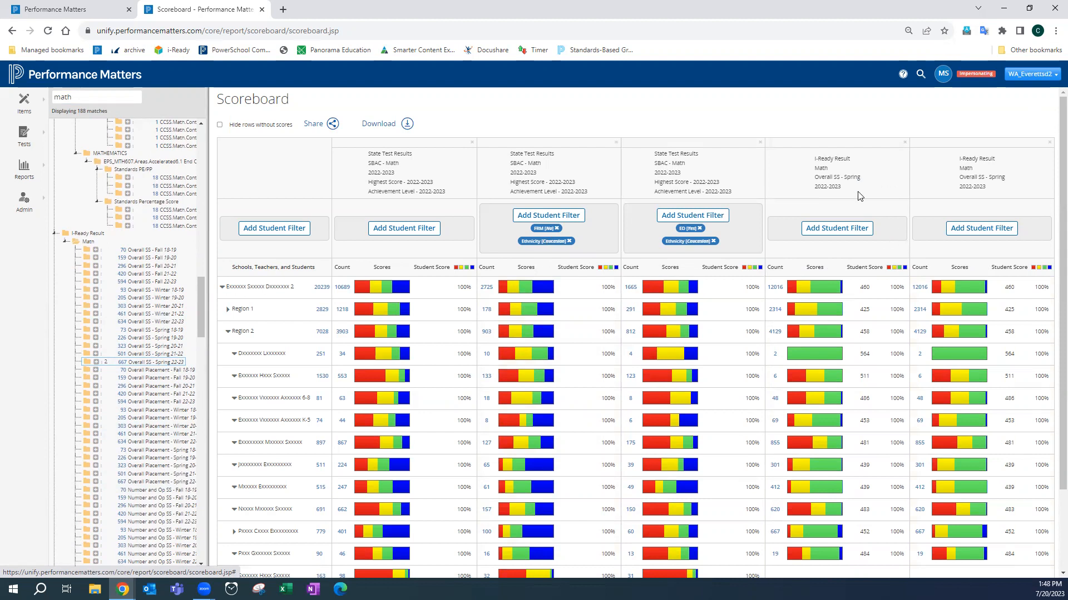
- Filter the first i-Ready column to FRM Yes and Ethnicity Caucasian students
{"action": "left_click", "coordinate": [831, 233]}
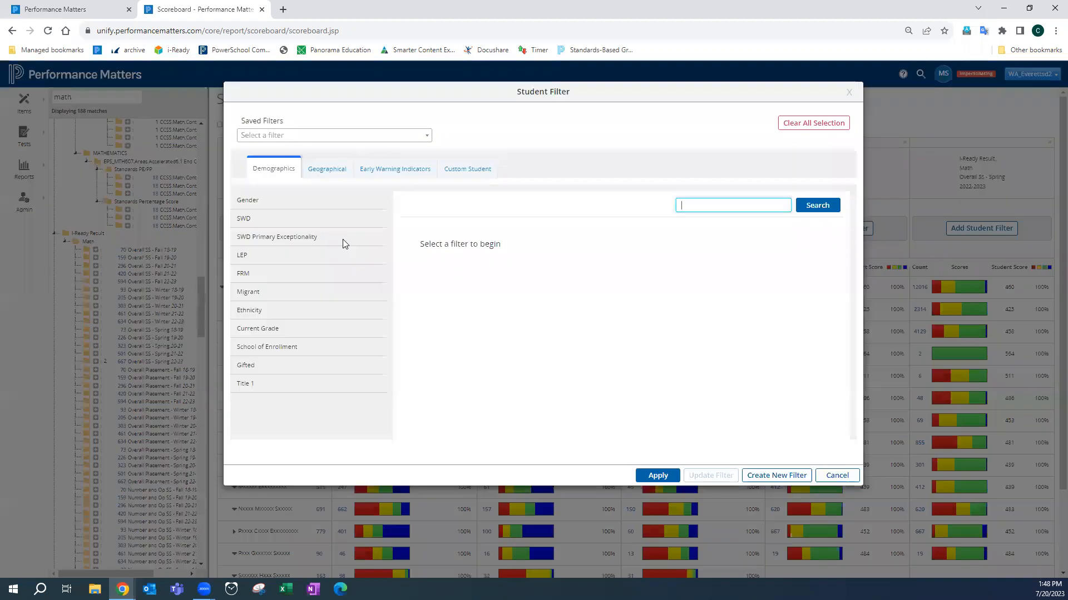
{"action": "left_click", "coordinate": [246, 276]}
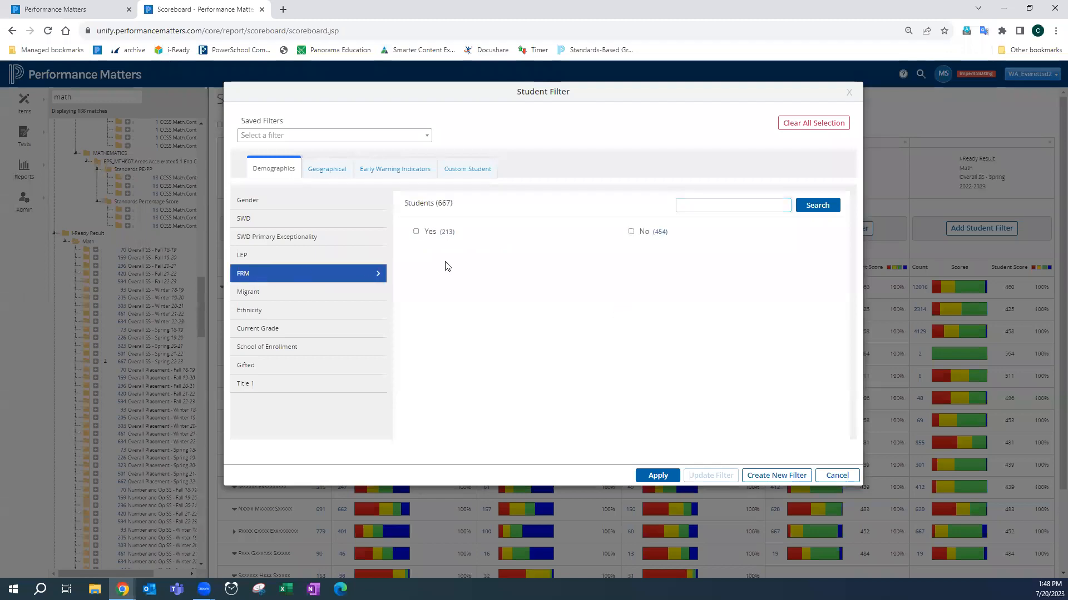
{"action": "left_click", "coordinate": [417, 232]}
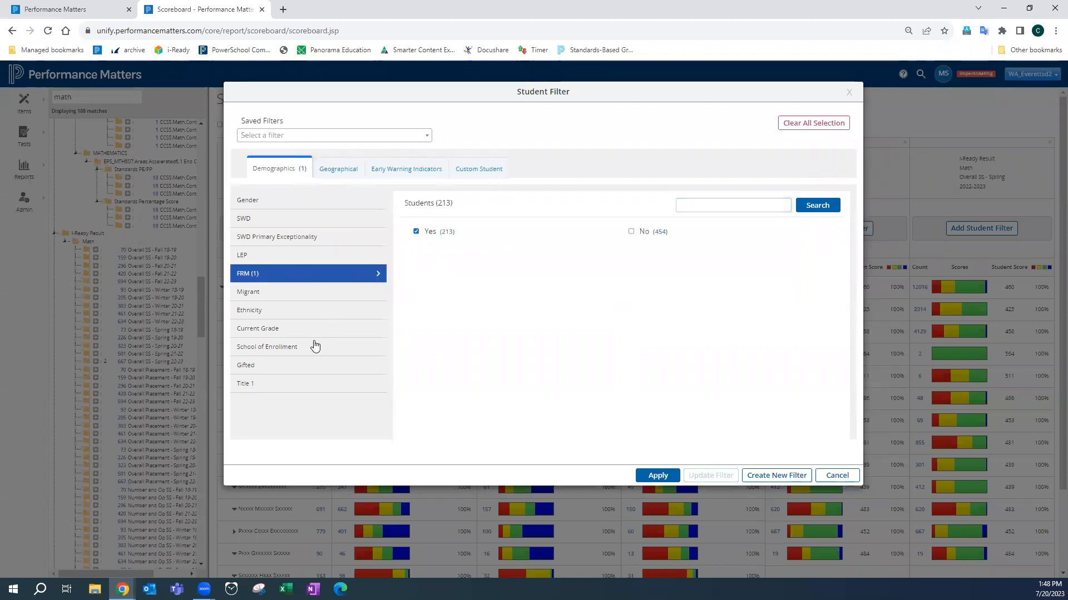
{"action": "left_click", "coordinate": [294, 310]}
{"action": "left_click", "coordinate": [415, 244]}
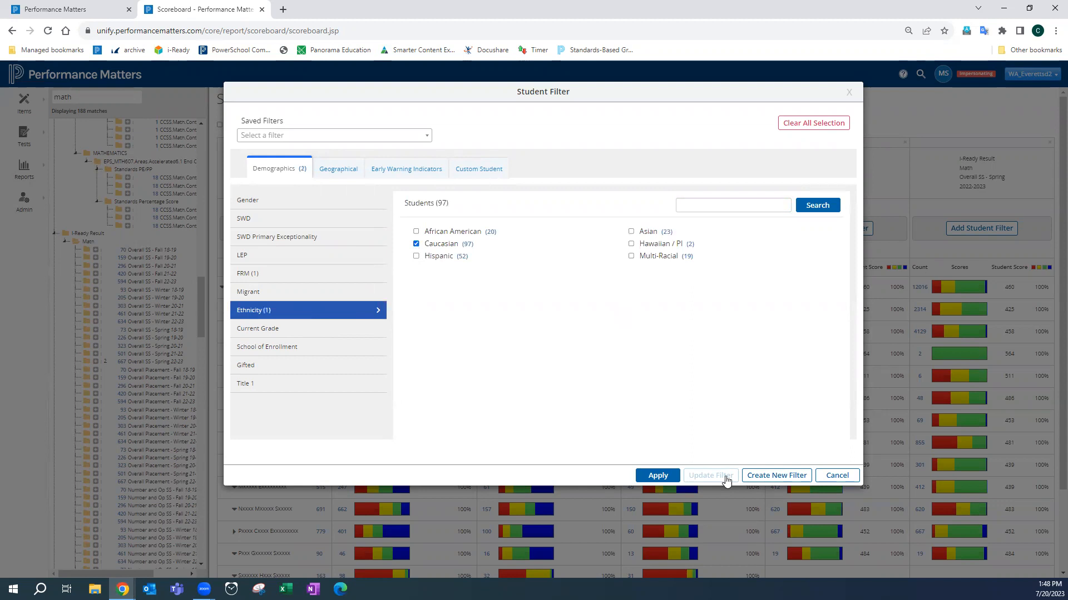
{"action": "left_click", "coordinate": [676, 480]}
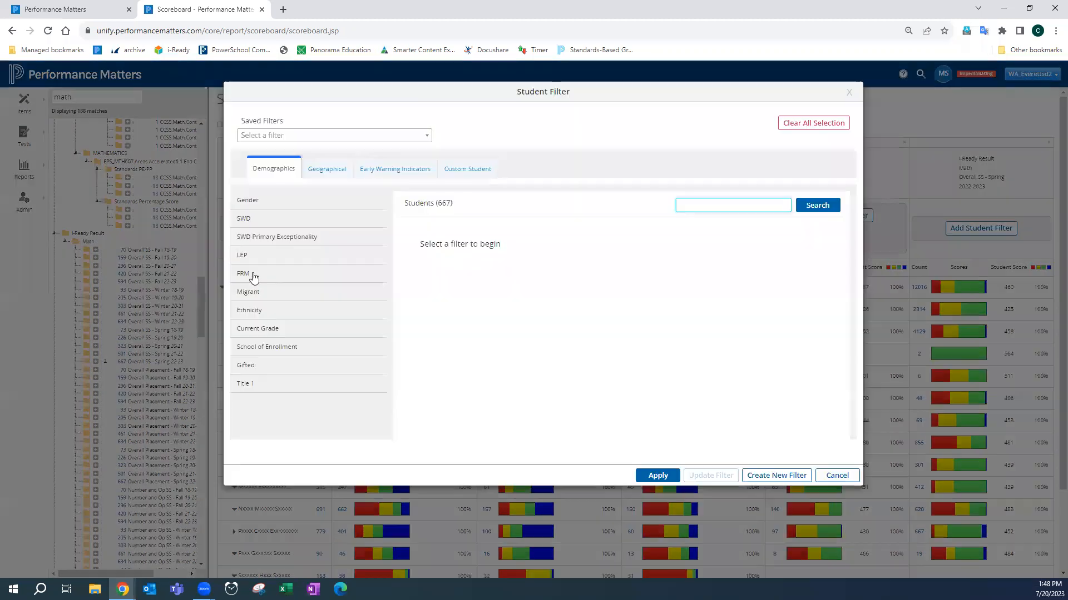
- Filter the second i-Ready column to FRM No and Ethnicity Caucasian students
{"action": "left_click", "coordinate": [253, 274]}
{"action": "left_click", "coordinate": [631, 231]}
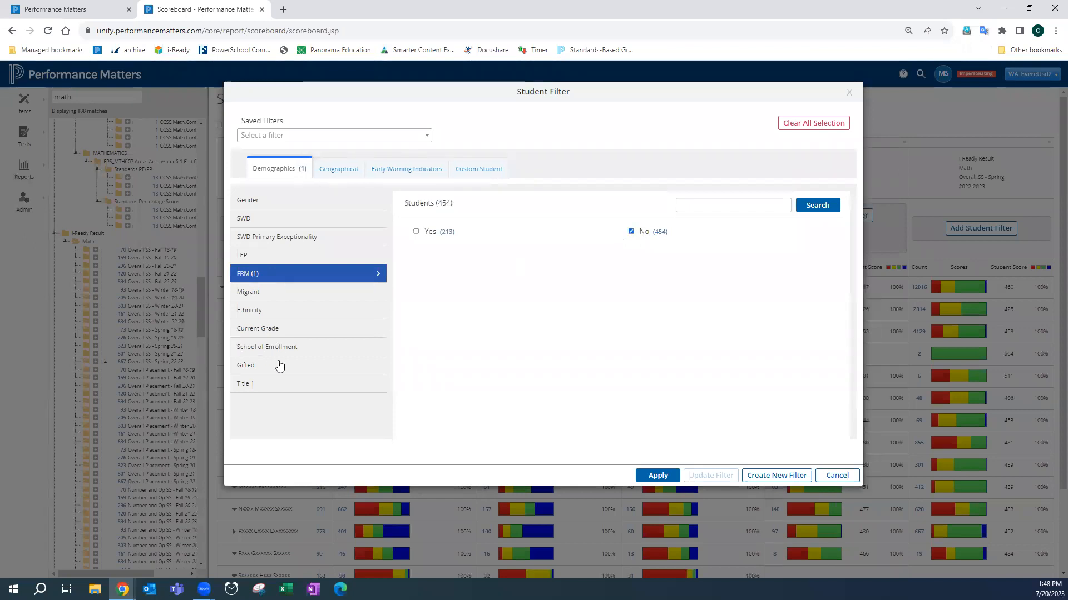
{"action": "left_click", "coordinate": [281, 312]}
{"action": "left_click", "coordinate": [416, 243]}
{"action": "left_click", "coordinate": [657, 475]}
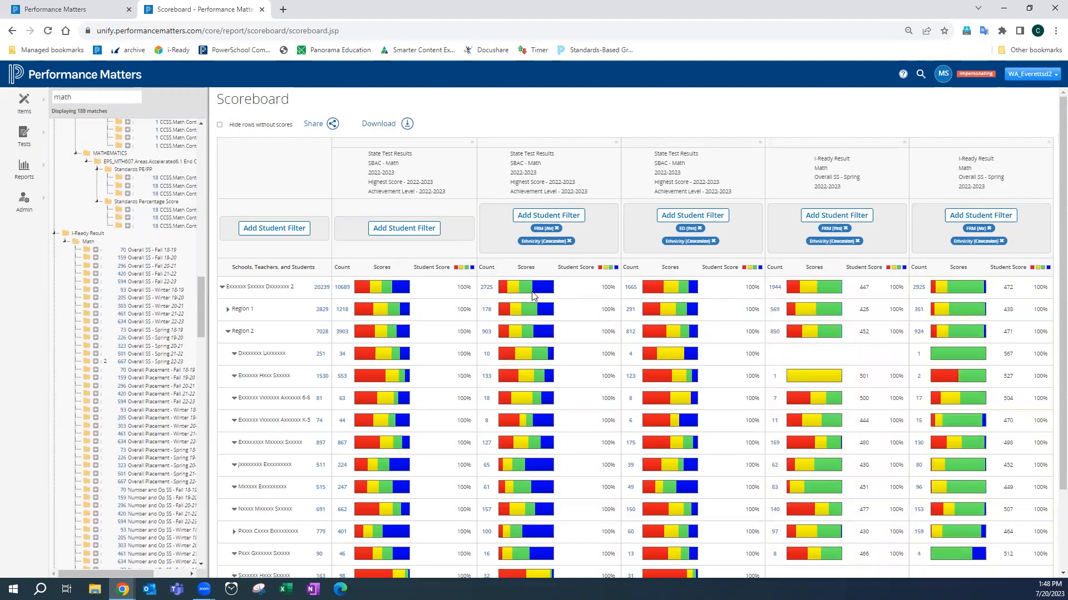
- Remove the unfiltered SBAC column and move the FRM No i-Ready column beside the SBAC FRM No column
{"action": "left_click", "coordinate": [471, 142]}
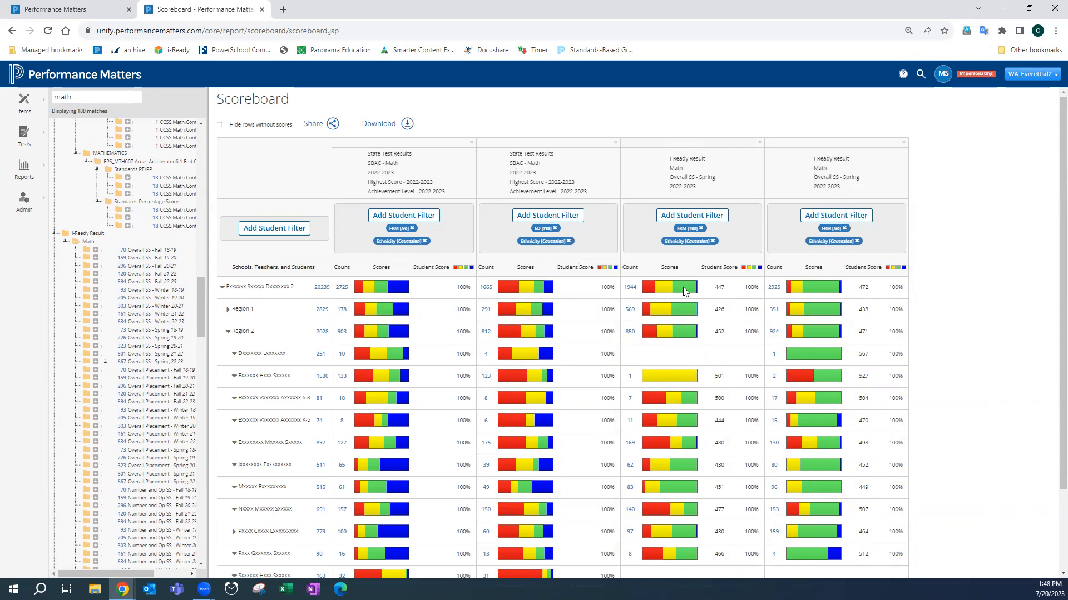
{"action": "mouse_move", "coordinate": [685, 291]}
{"action": "left_click_drag", "start_coordinate": [824, 186], "coordinate": [637, 199]}
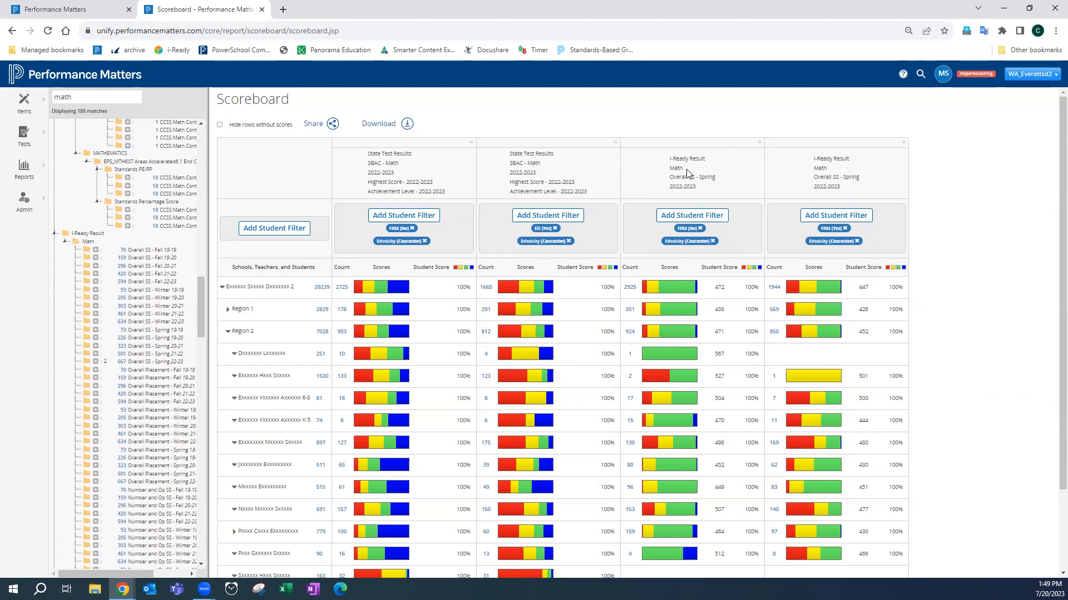
{"action": "left_click_drag", "start_coordinate": [685, 174], "coordinate": [467, 176]}
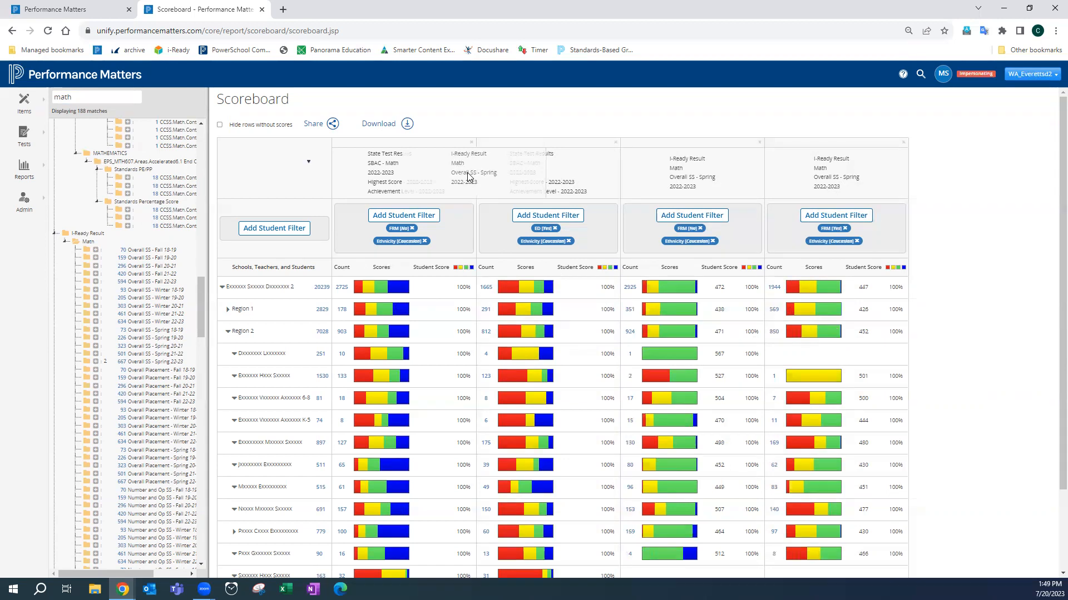
{"action": "left_click_drag", "start_coordinate": [467, 176], "coordinate": [469, 177]}
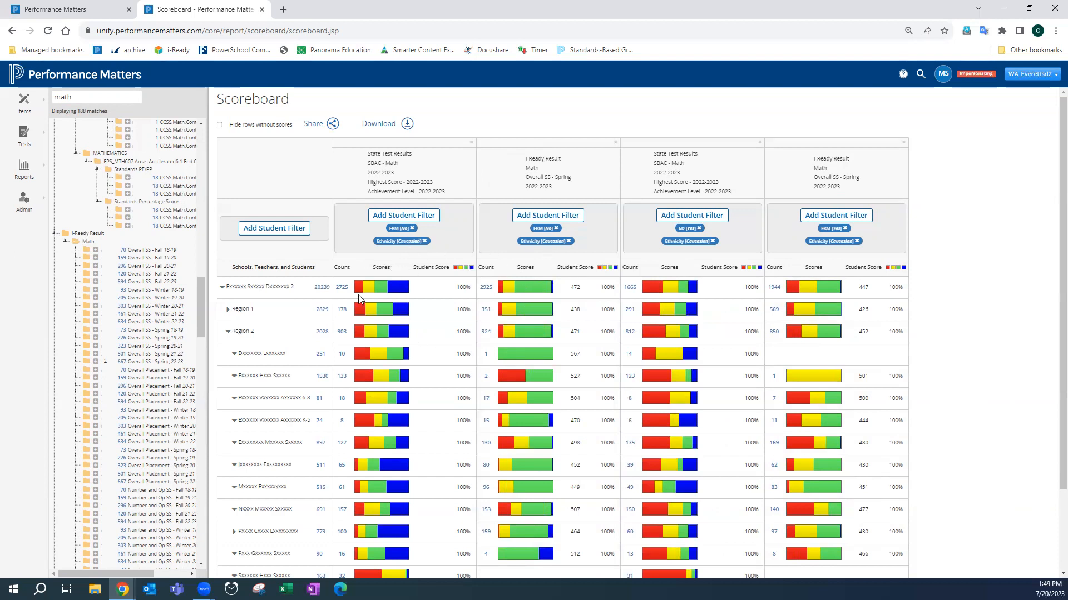
- Scroll through the Region 2 school rows to compare the SBAC and i-Ready columns
{"action": "scroll", "coordinate": [497, 378], "scroll_direction": "down", "scroll_amount": 2}
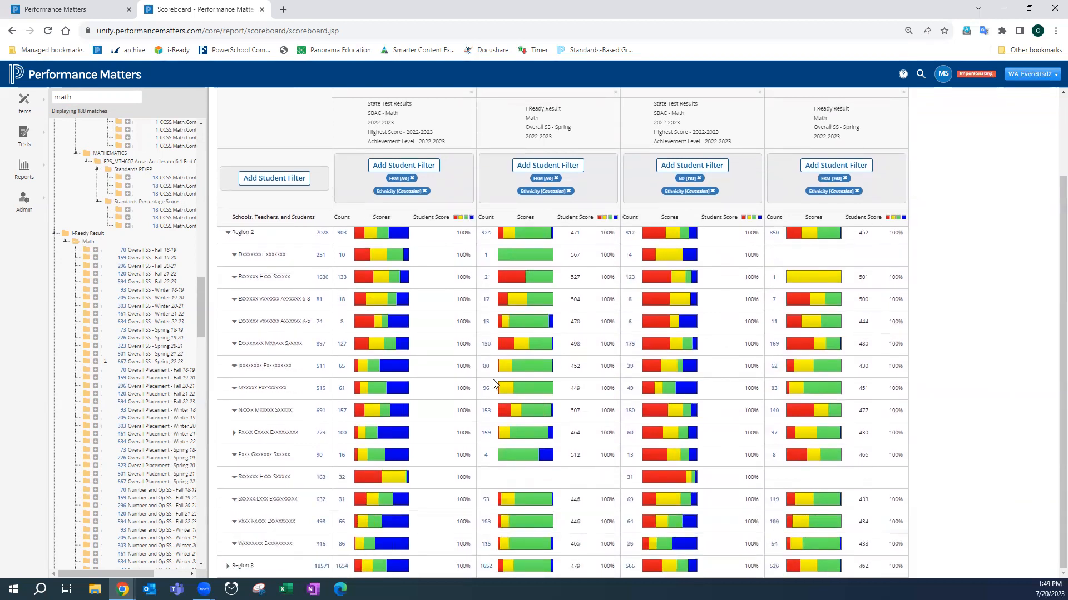
{"action": "scroll", "coordinate": [461, 352], "scroll_direction": "up", "scroll_amount": 1}
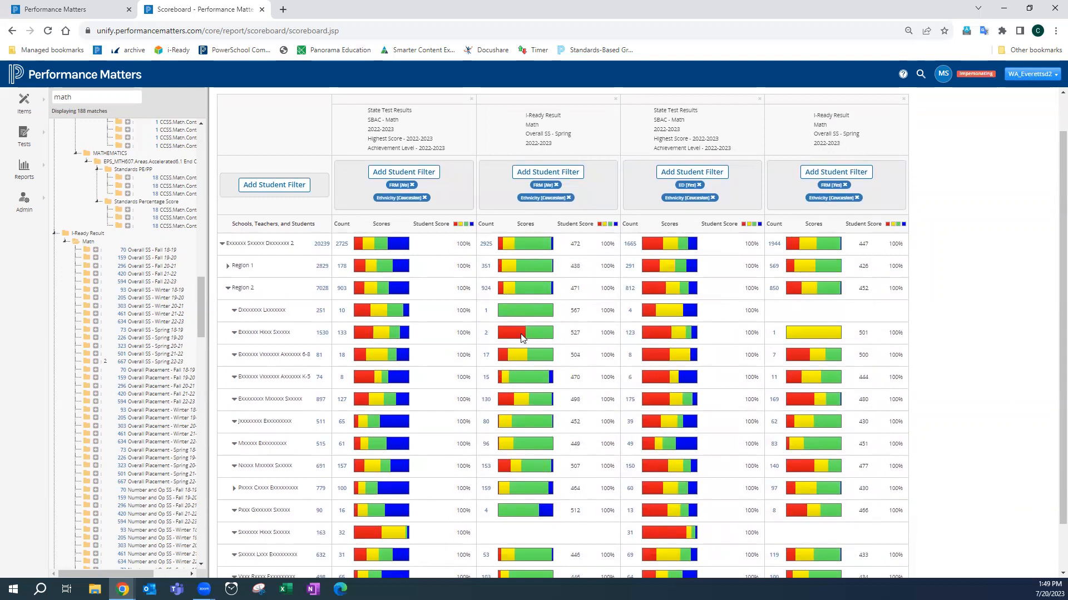
{"action": "scroll", "coordinate": [531, 340], "scroll_direction": "down", "scroll_amount": 1}
{"action": "scroll", "coordinate": [530, 337], "scroll_direction": "up", "scroll_amount": 2}
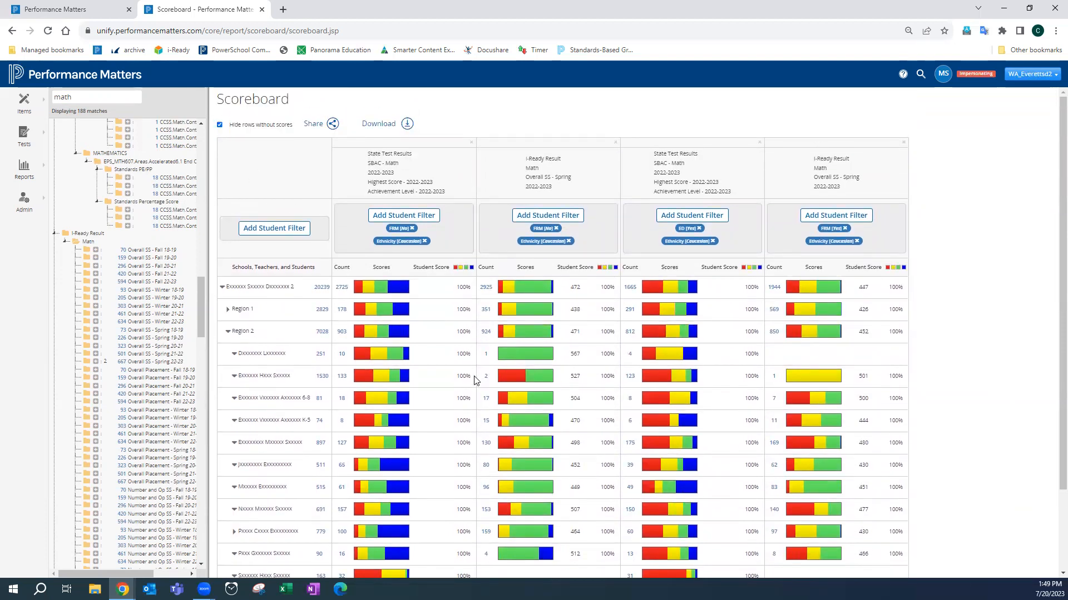
{"action": "scroll", "coordinate": [462, 439], "scroll_direction": "down", "scroll_amount": 2}
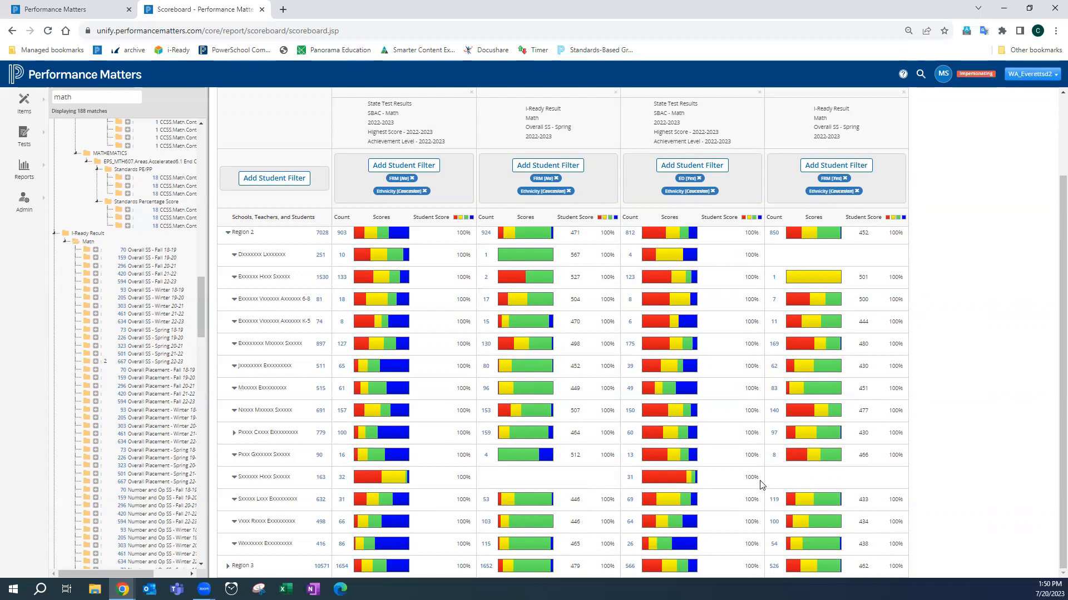
{"action": "scroll", "coordinate": [392, 273], "scroll_direction": "up", "scroll_amount": 2}
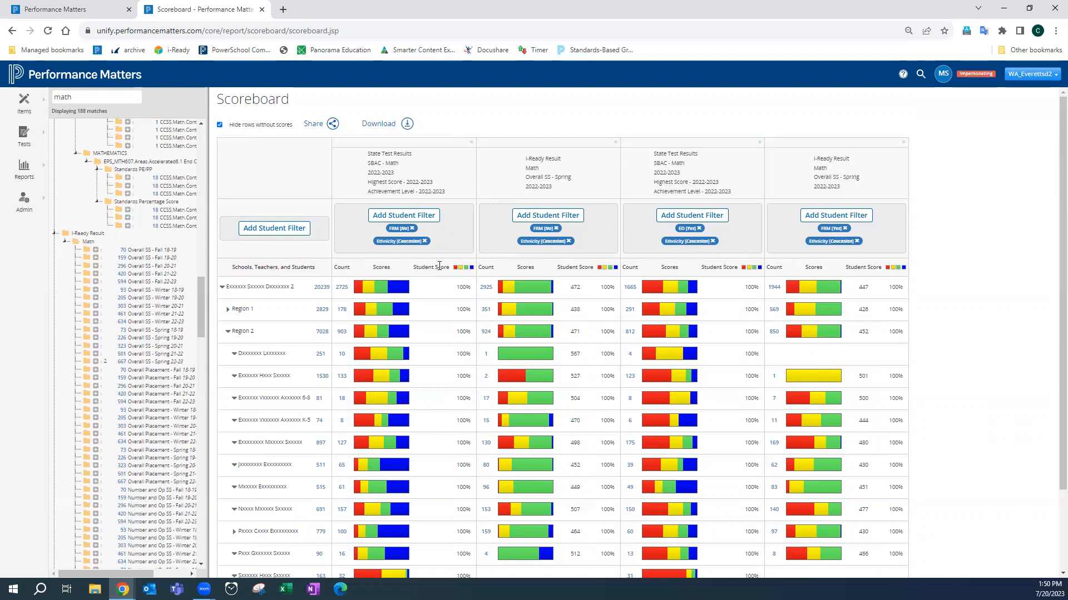
{"action": "scroll", "coordinate": [257, 425], "scroll_direction": "down", "scroll_amount": 2}
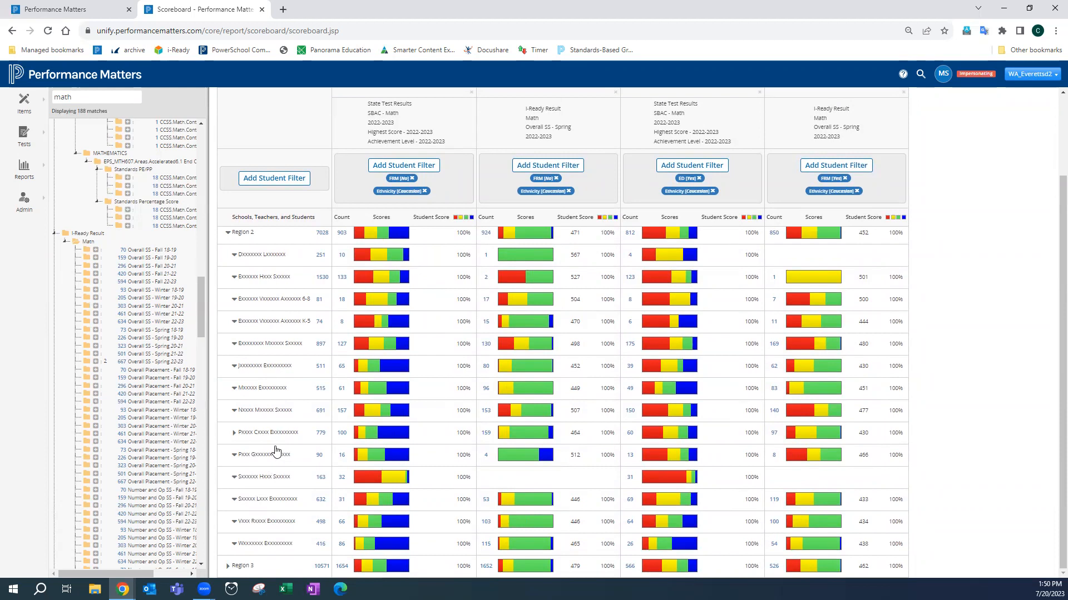
- Expand a Region 2 school, one of its teachers and the homeroom class to view individual student results
{"action": "left_click", "coordinate": [234, 433]}
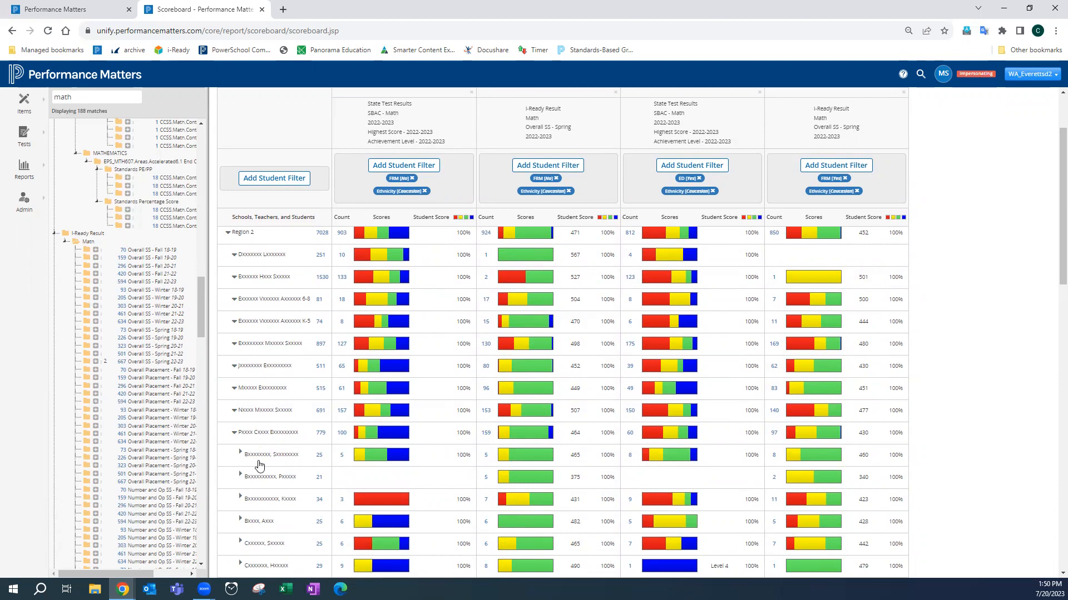
{"action": "scroll", "coordinate": [258, 462], "scroll_direction": "down", "scroll_amount": 3}
{"action": "left_click", "coordinate": [272, 380]}
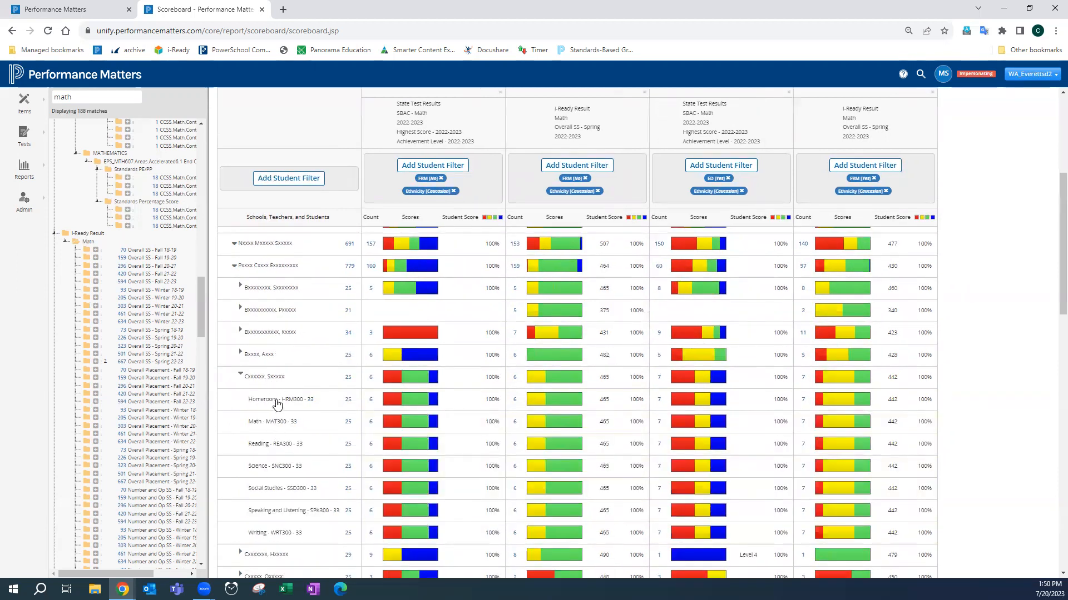
{"action": "left_click", "coordinate": [277, 402]}
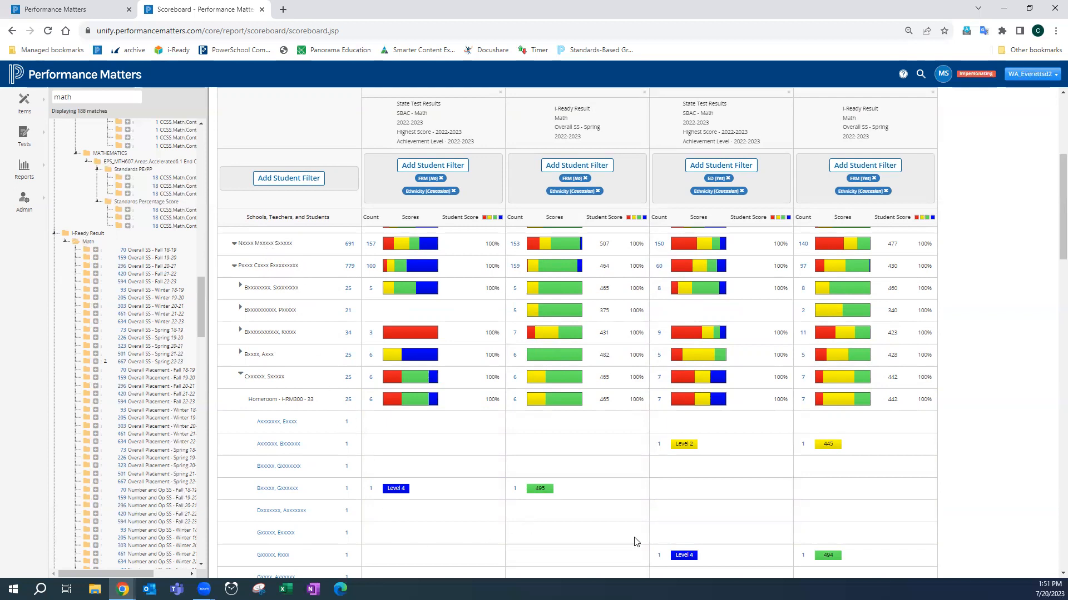
{"action": "scroll", "coordinate": [633, 542], "scroll_direction": "down", "scroll_amount": 2}
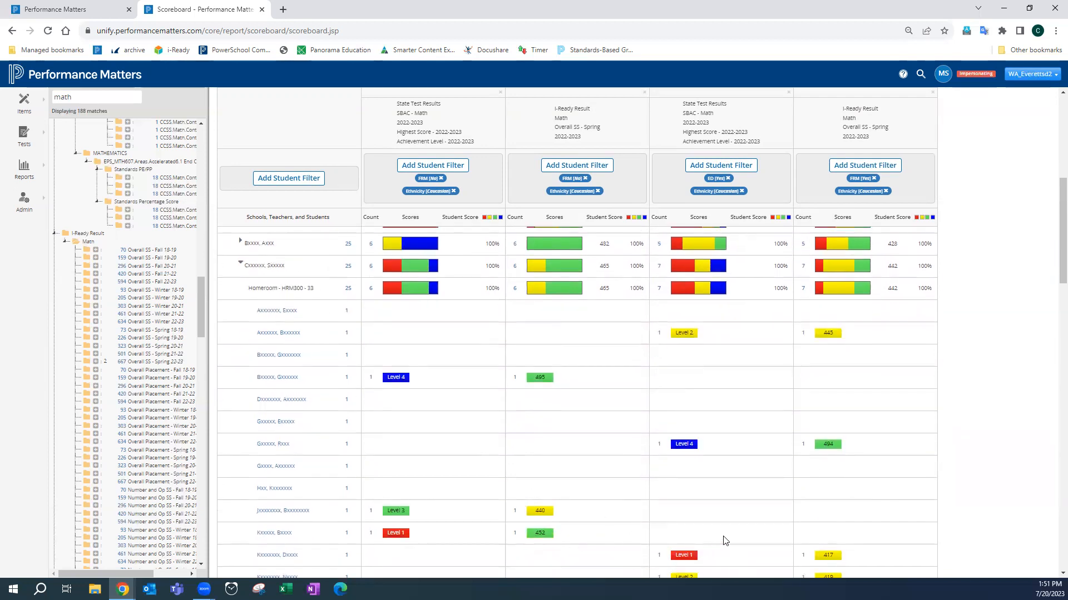
{"action": "scroll", "coordinate": [805, 519], "scroll_direction": "up", "scroll_amount": 6}
{"action": "scroll", "coordinate": [805, 518], "scroll_direction": "up", "scroll_amount": 1}
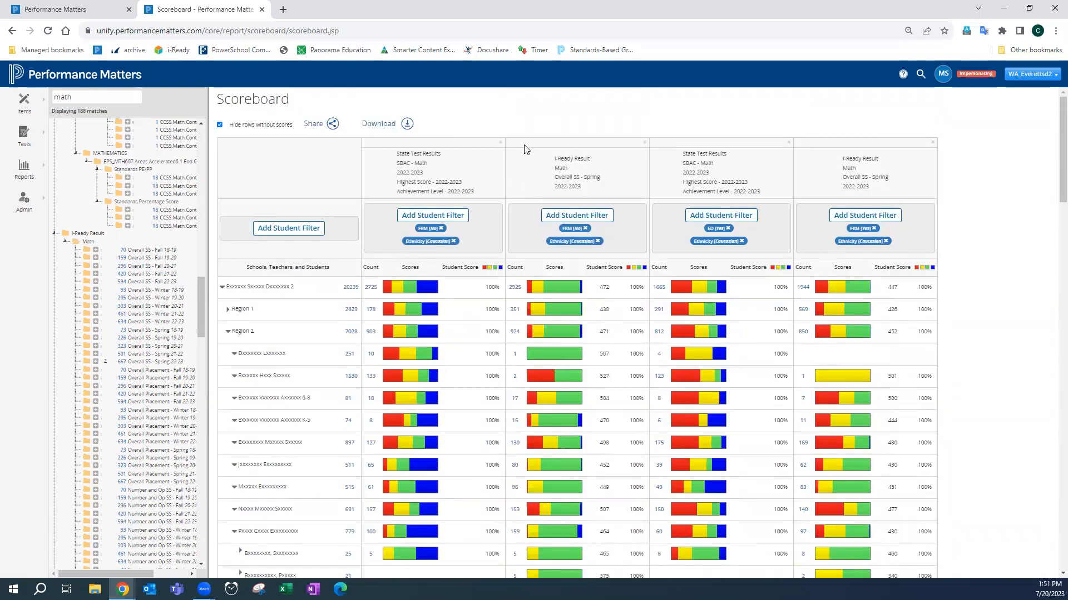
- Remove the first three score columns, keeping only the i-Ready FRM Yes, Caucasian column
{"action": "left_click", "coordinate": [499, 142]}
{"action": "left_click", "coordinate": [500, 142]}
{"action": "left_click", "coordinate": [499, 142]}
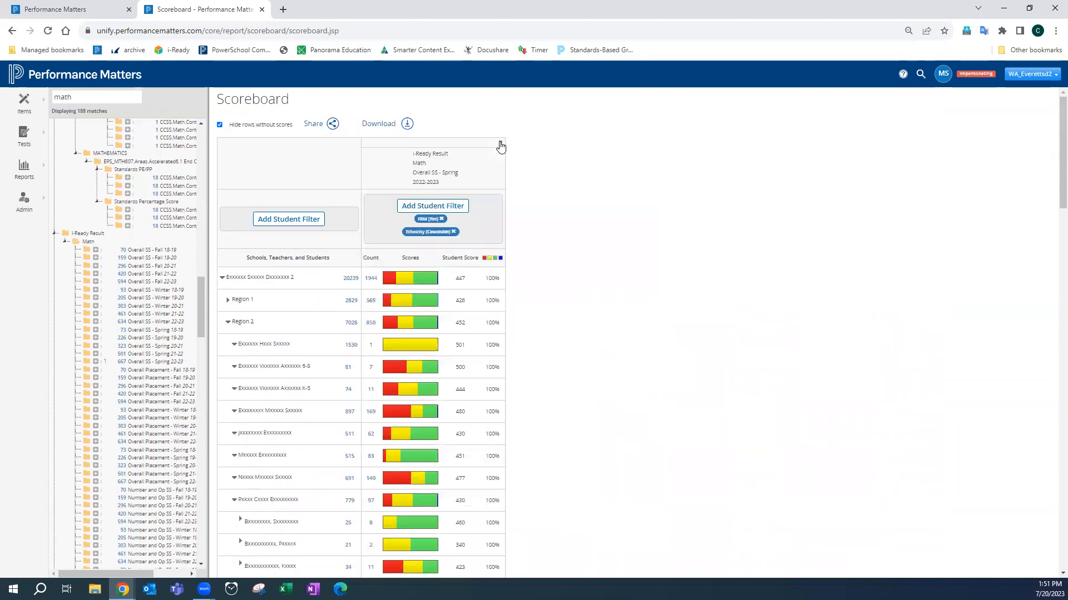
- Remove the i-Ready column and add the SBAC Math 2021-2022 Tested Grade 3 May Achievement Level column
{"action": "left_click", "coordinate": [500, 144]}
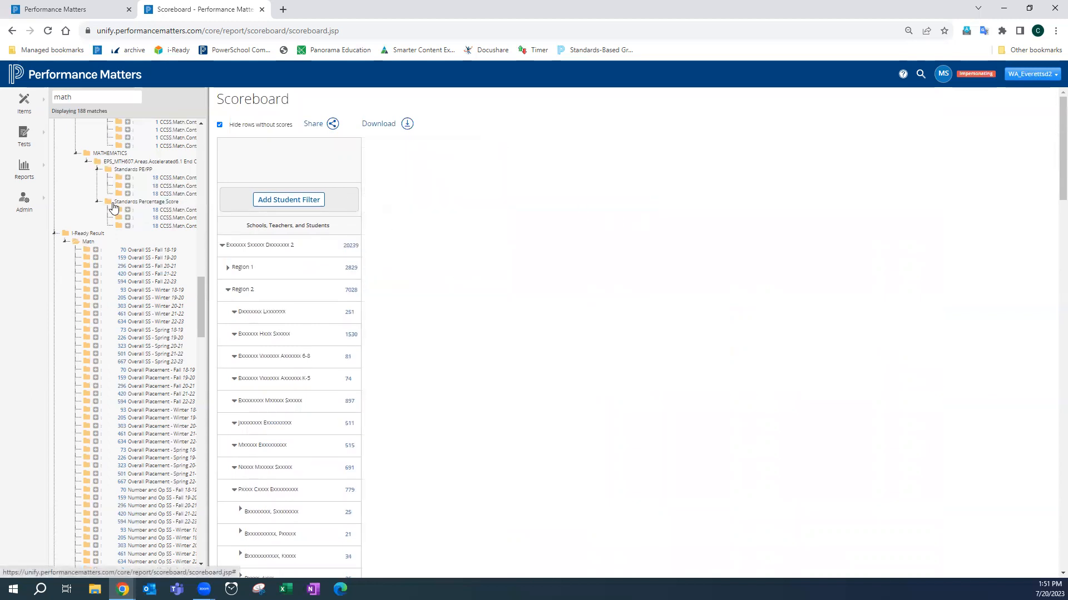
{"action": "scroll", "coordinate": [113, 207], "scroll_direction": "up", "scroll_amount": 15}
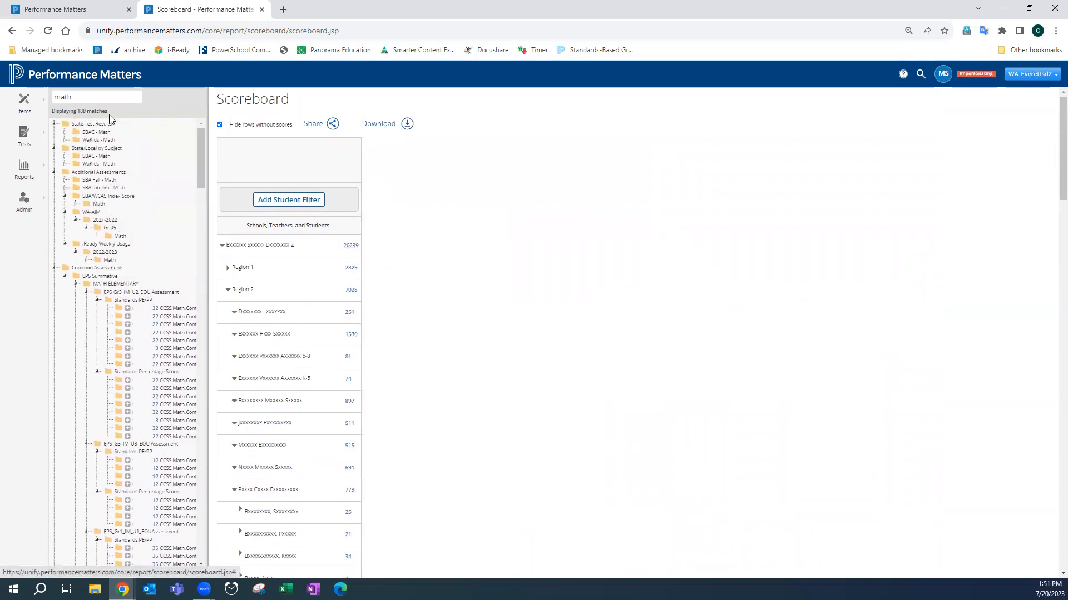
{"action": "left_click", "coordinate": [65, 133]}
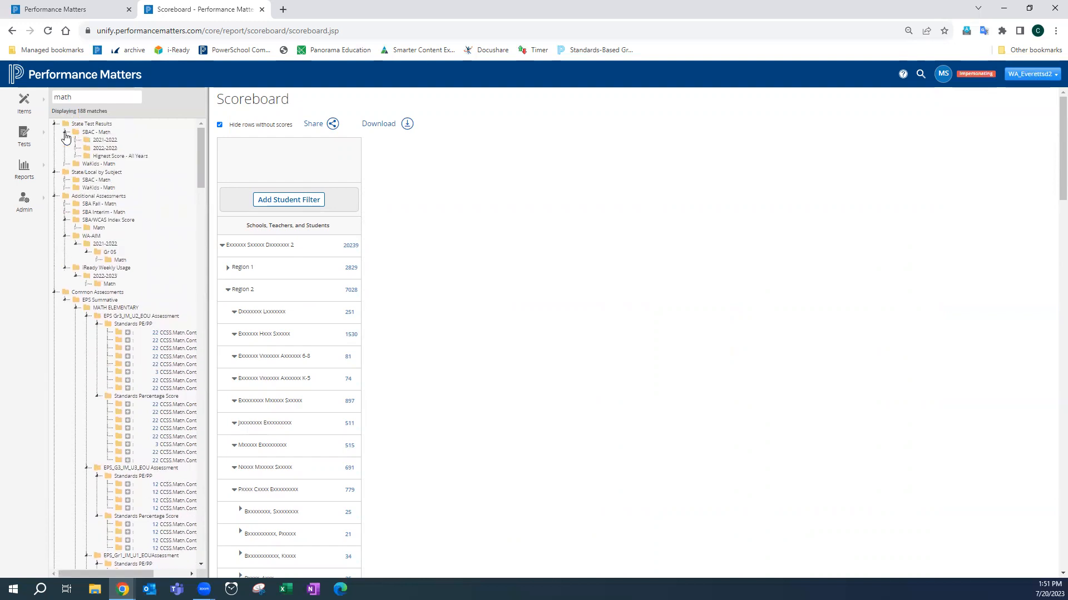
{"action": "left_click", "coordinate": [76, 140]}
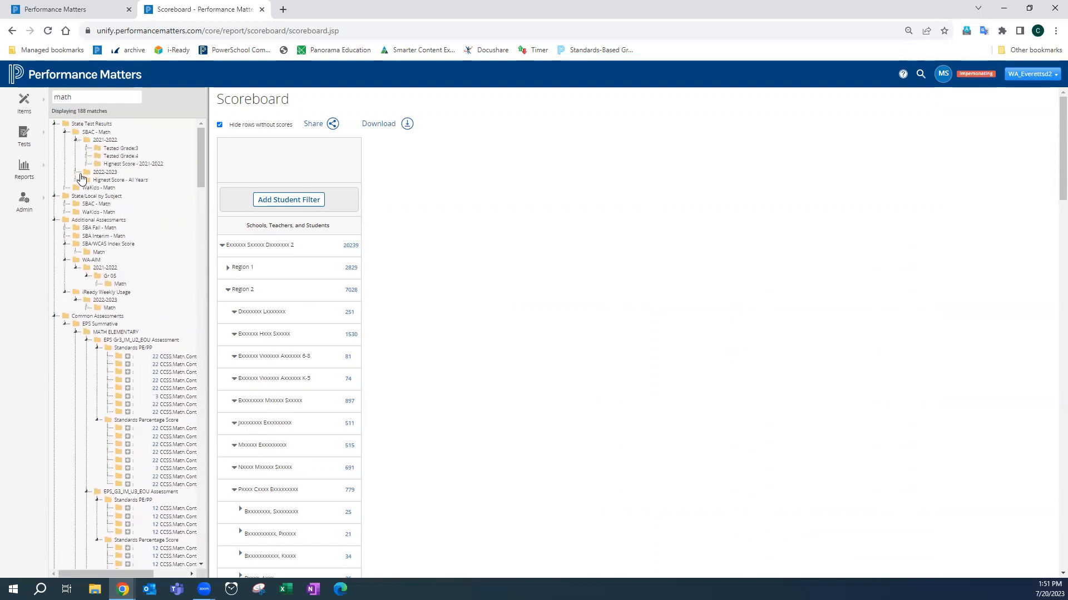
{"action": "left_click", "coordinate": [78, 172]}
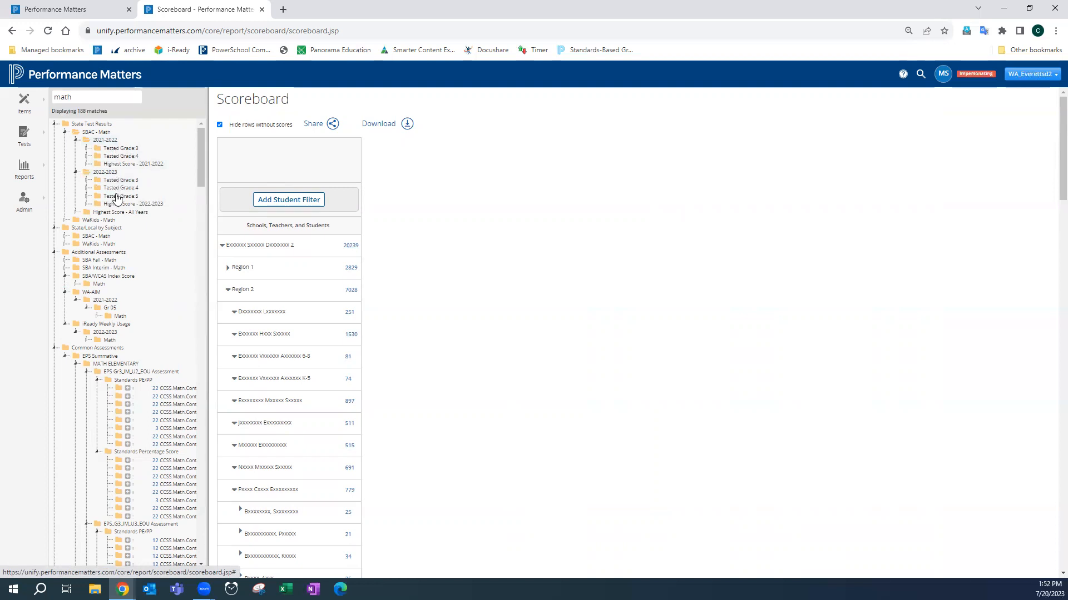
{"action": "left_click", "coordinate": [88, 149]}
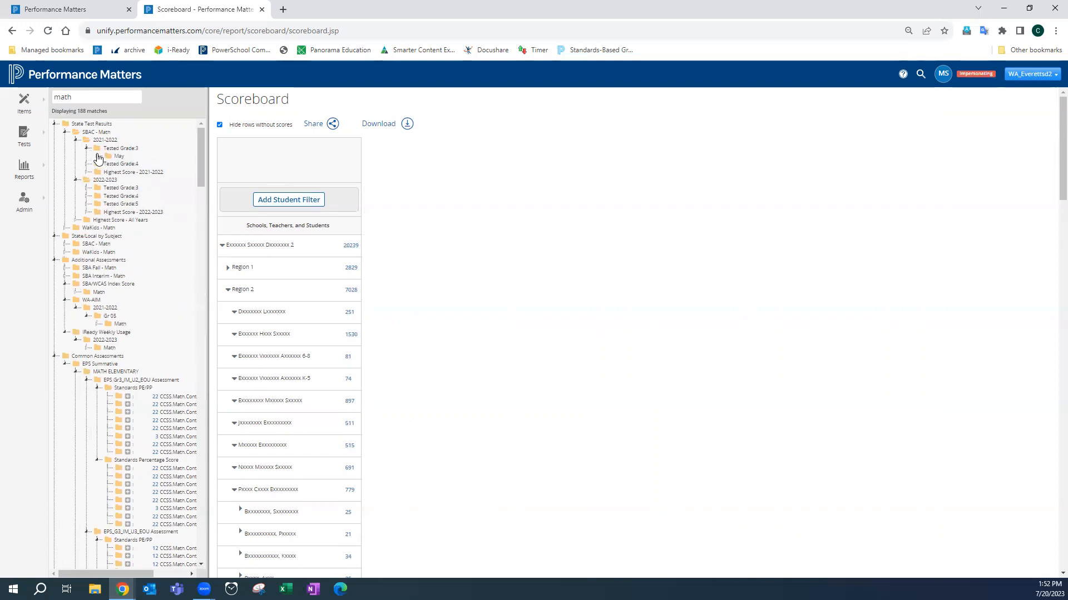
{"action": "left_click", "coordinate": [98, 156]}
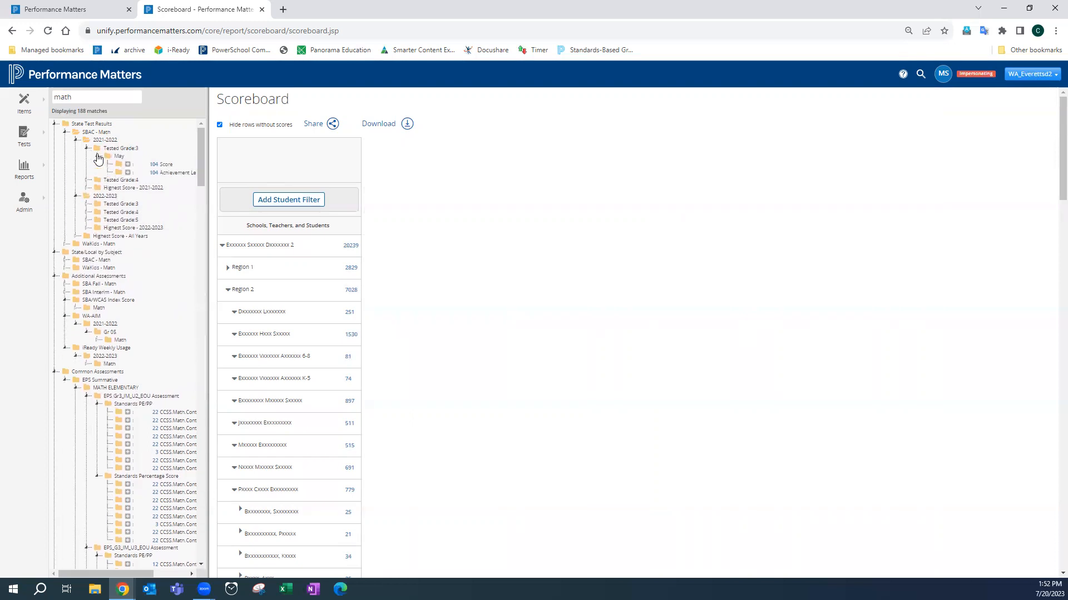
{"action": "left_click", "coordinate": [127, 173]}
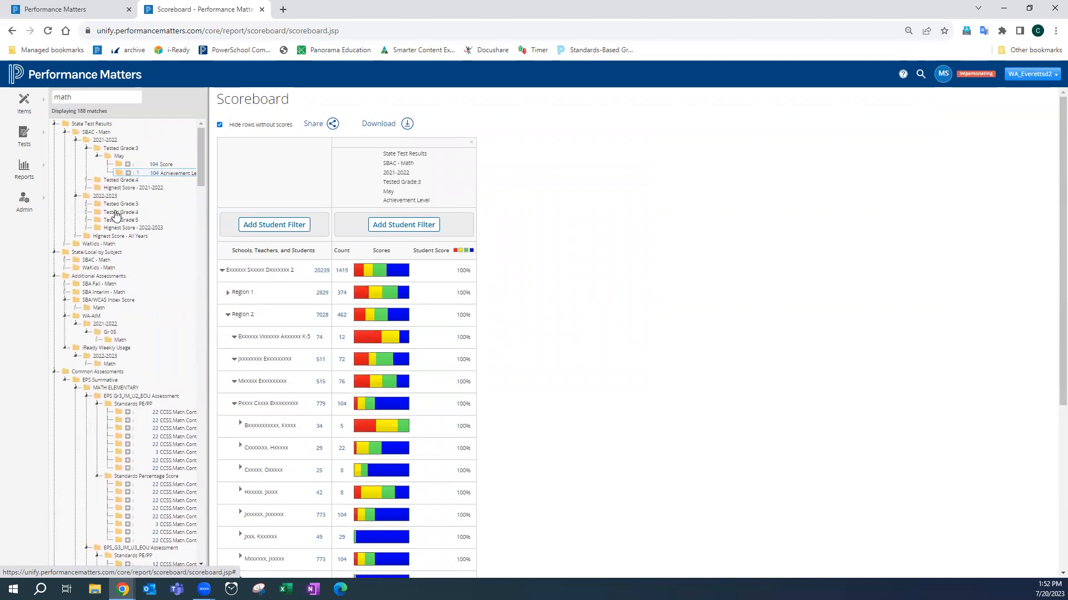
- Add the SBAC Math 2022-2023 Tested Grade 4 May Achievement Level column and collapse the expanded Region 2 school
{"action": "left_click", "coordinate": [89, 212]}
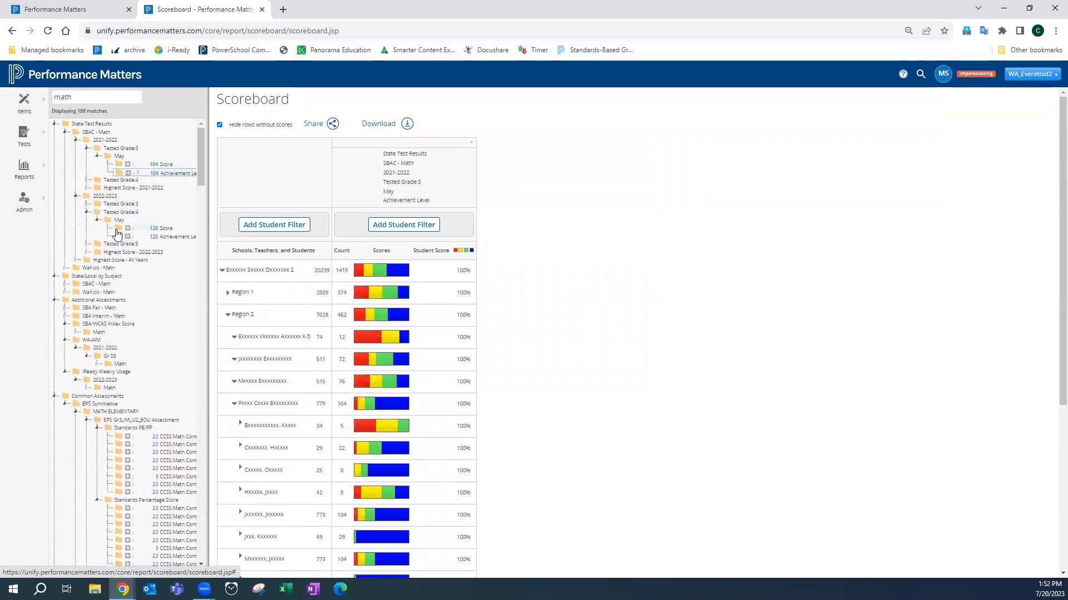
{"action": "left_click_drag", "start_coordinate": [130, 237], "coordinate": [460, 221]}
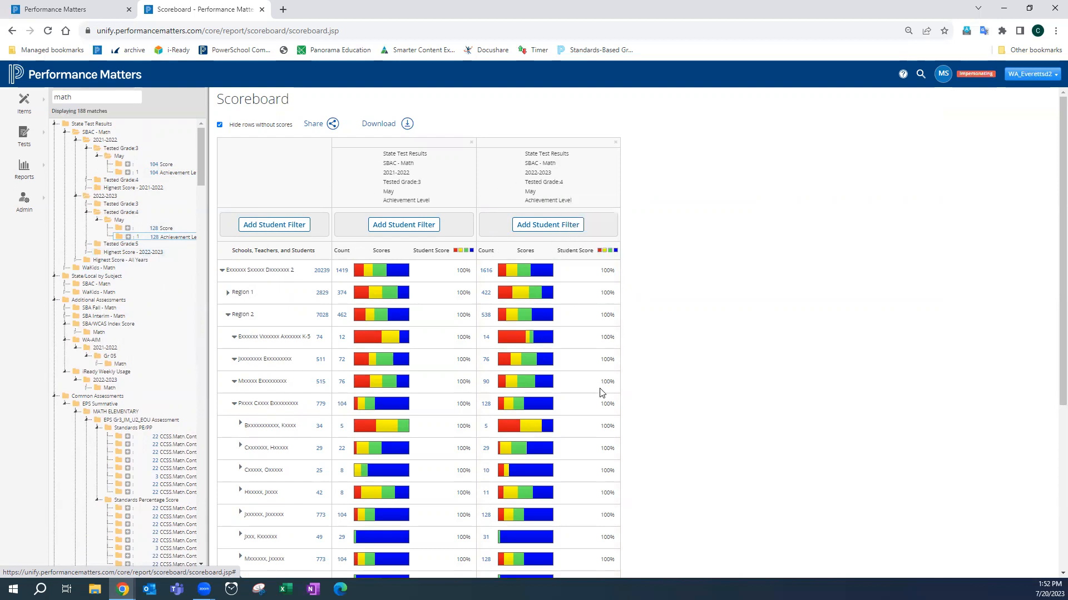
{"action": "scroll", "coordinate": [602, 393], "scroll_direction": "down", "scroll_amount": 3}
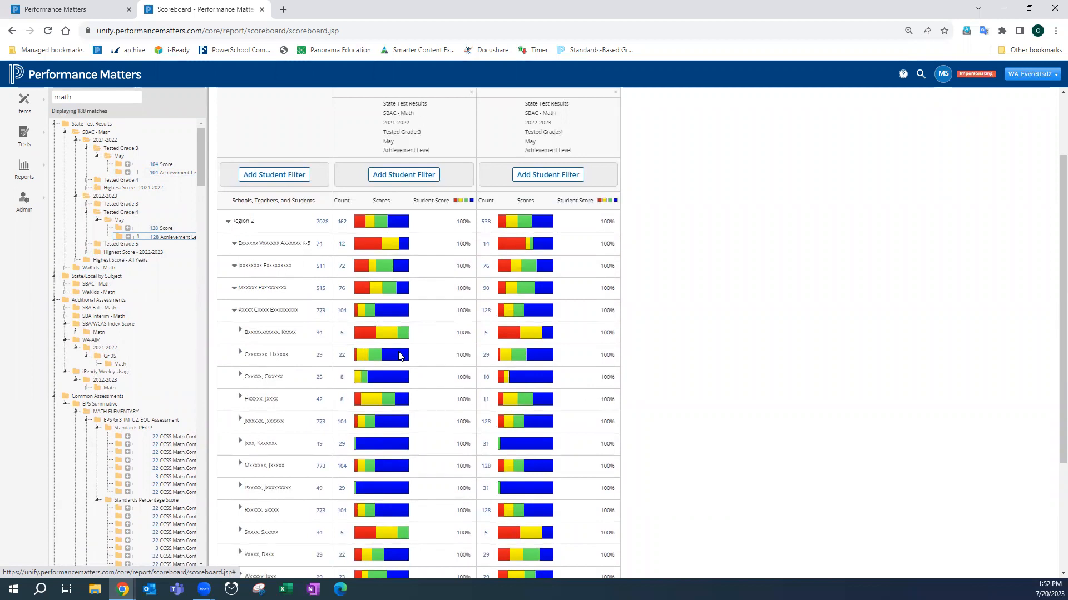
{"action": "left_click", "coordinate": [236, 311]}
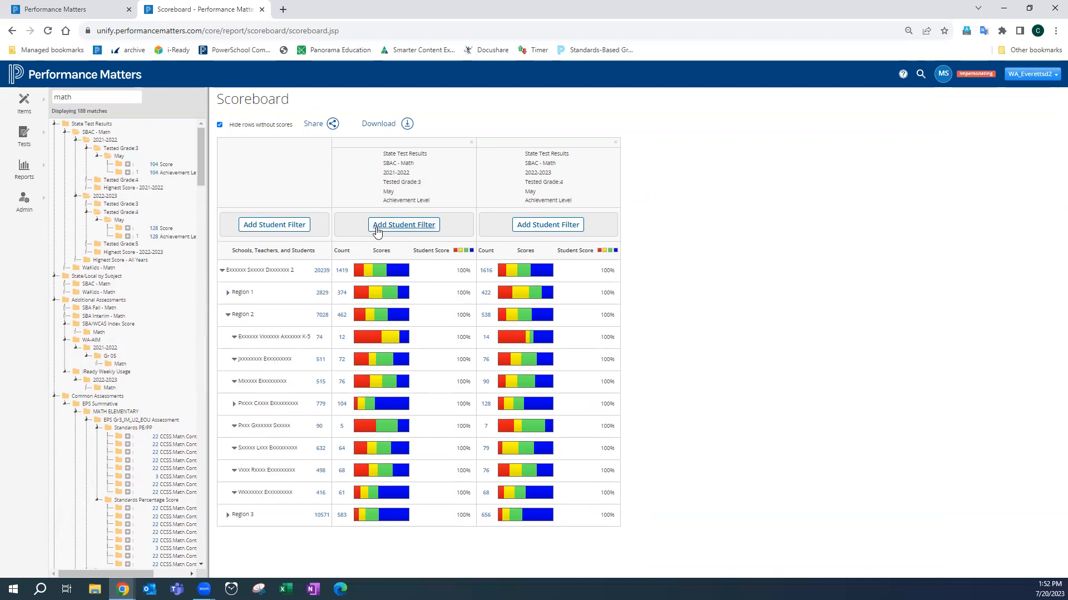
{"action": "mouse_move", "coordinate": [381, 495]}
{"action": "right_click", "coordinate": [568, 307]}
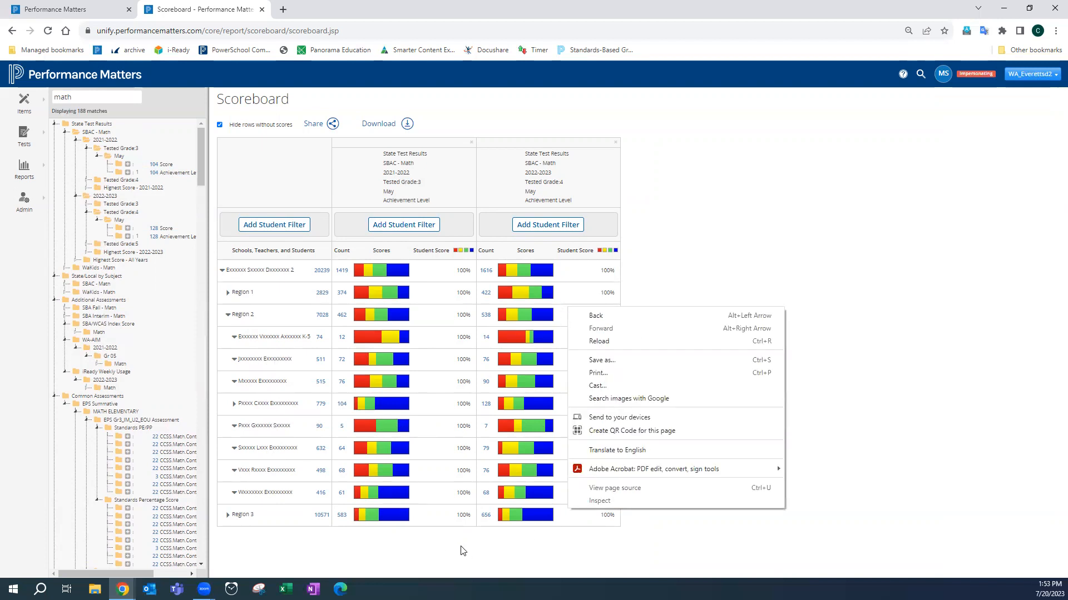
{"action": "left_click", "coordinate": [717, 534]}
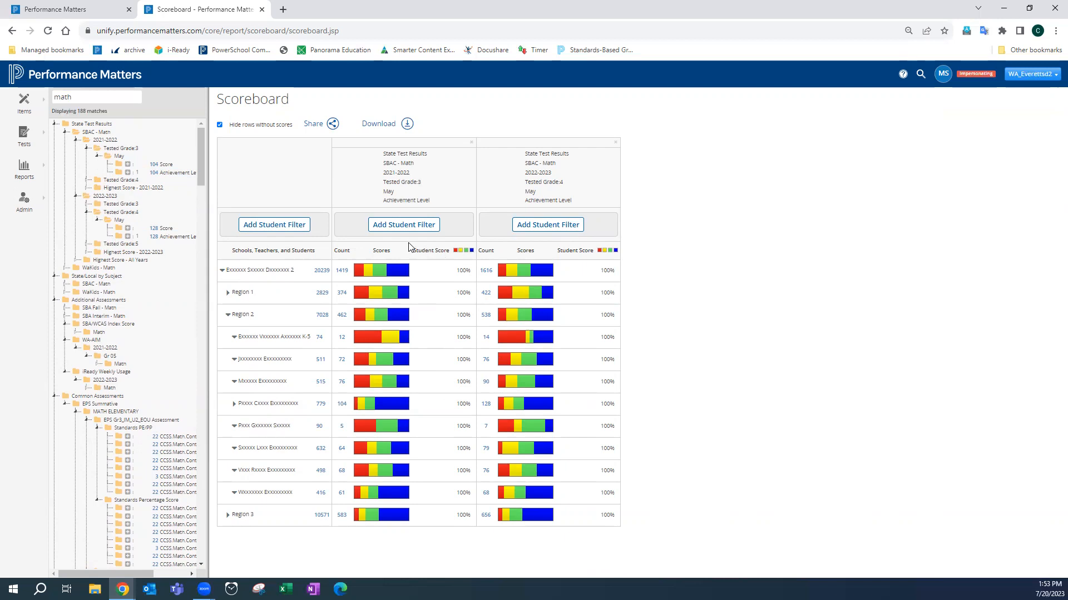
- Apply an LEP Yes student filter to the 2021-2022 Grade 3 column
{"action": "left_click", "coordinate": [418, 228]}
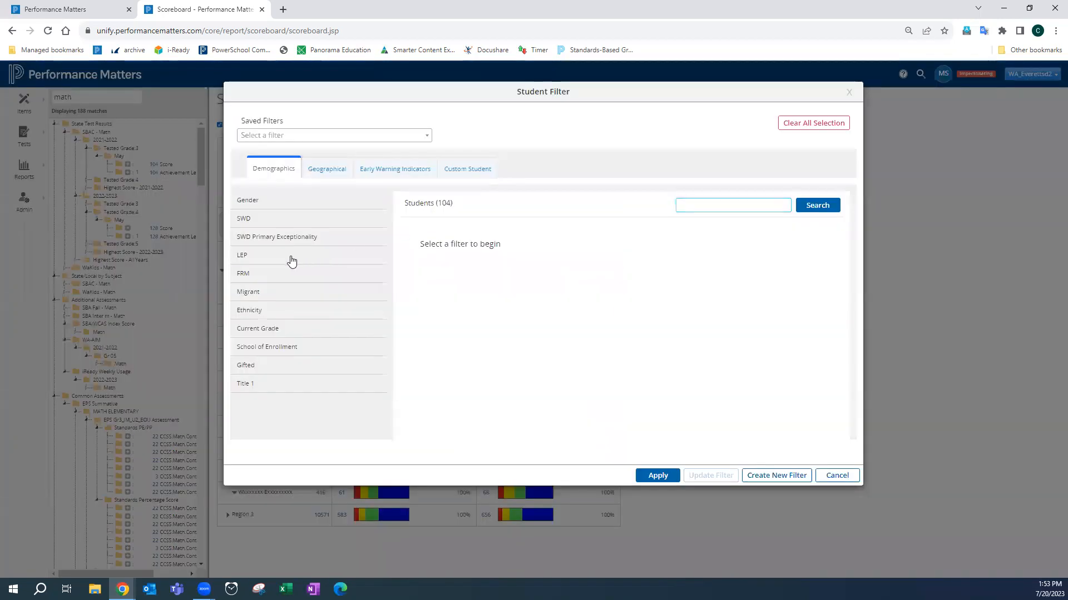
{"action": "left_click", "coordinate": [309, 258]}
{"action": "left_click", "coordinate": [416, 233]}
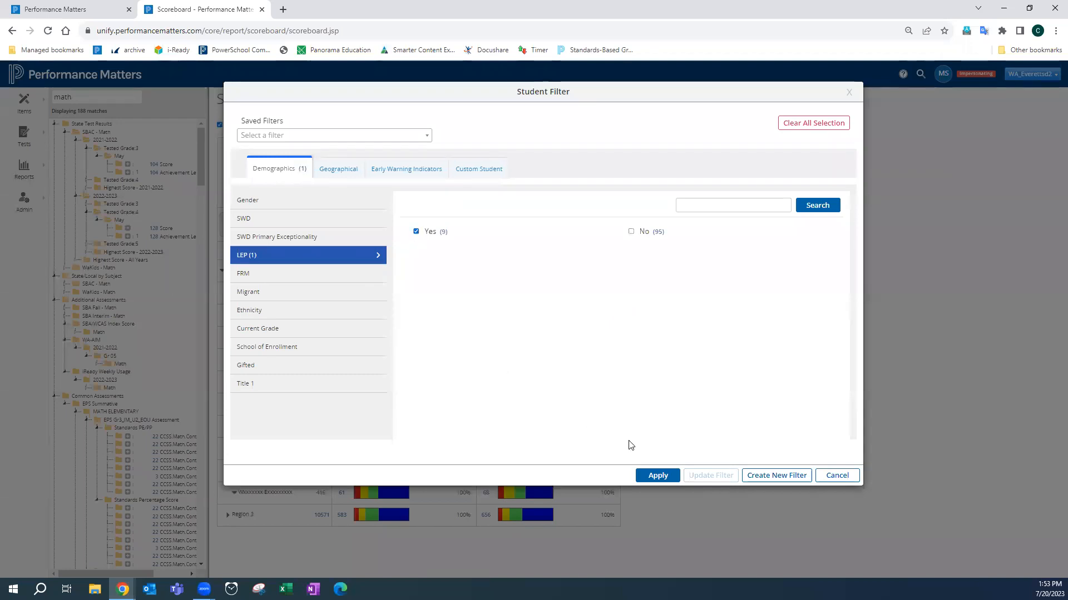
{"action": "left_click", "coordinate": [650, 474]}
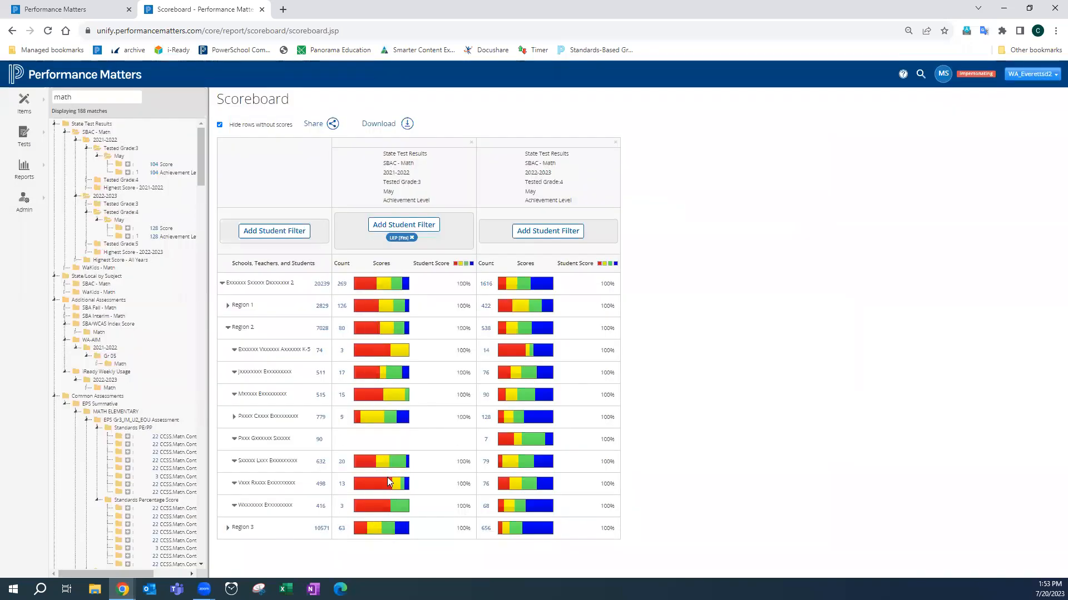
- Apply an LEP No student filter to the Grade 4 column, then remove it
{"action": "left_click", "coordinate": [546, 232]}
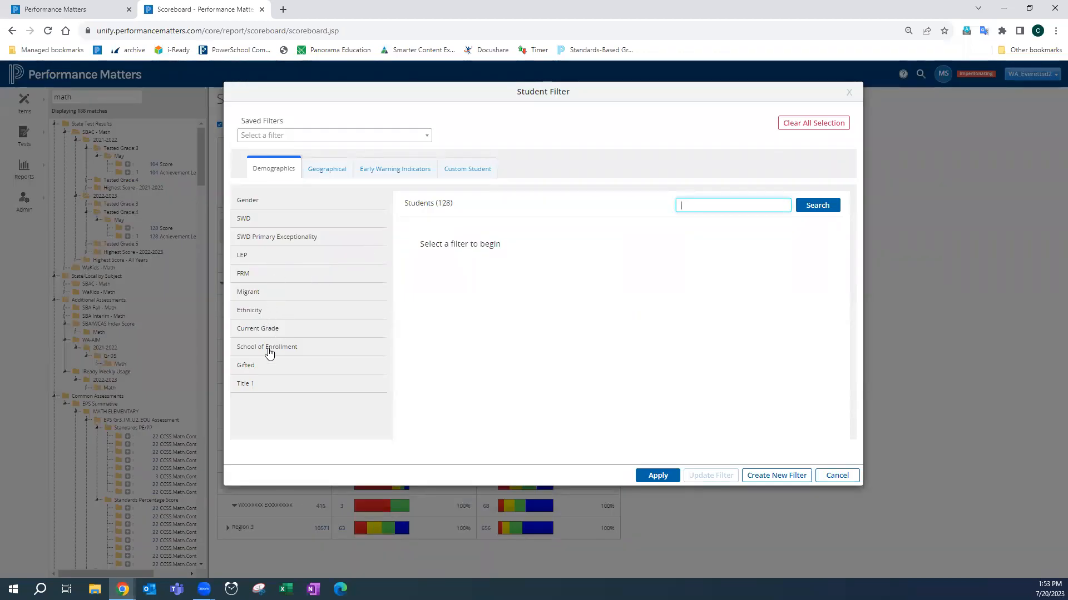
{"action": "left_click", "coordinate": [272, 258]}
{"action": "left_click", "coordinate": [631, 231]}
{"action": "left_click", "coordinate": [658, 475]}
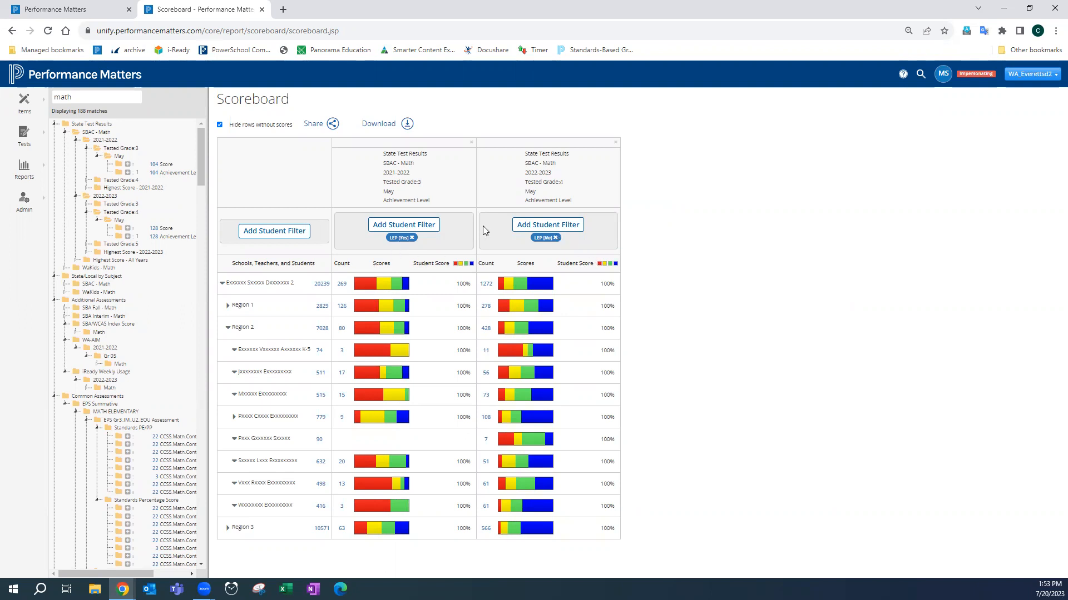
{"action": "left_click", "coordinate": [555, 238]}
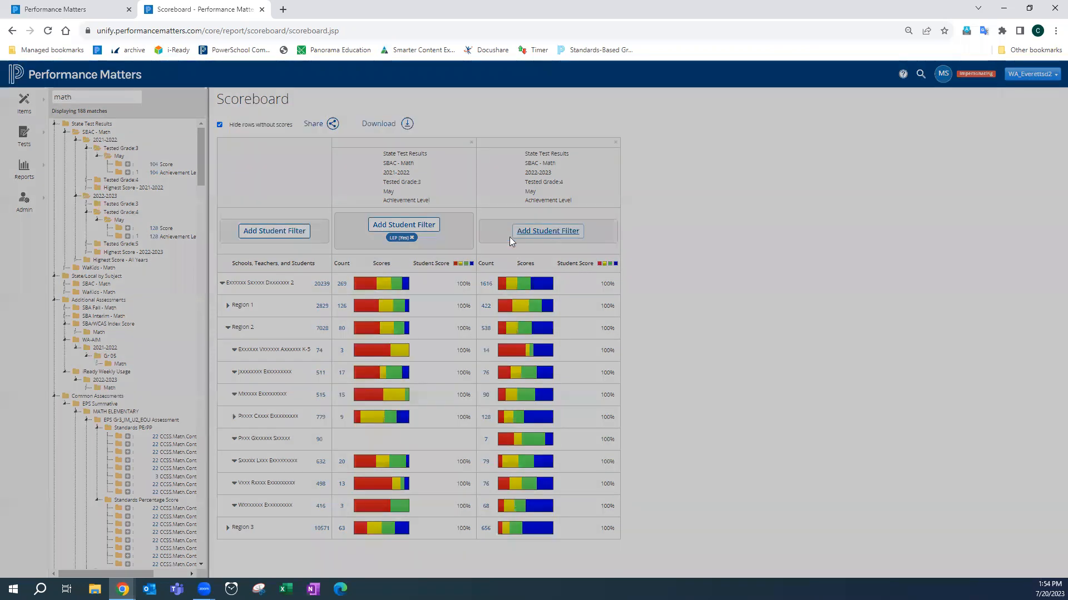
- Apply an LEP Yes student filter to the 2022-2023 Grade 4 column
{"action": "left_click", "coordinate": [513, 234]}
{"action": "left_click", "coordinate": [298, 254]}
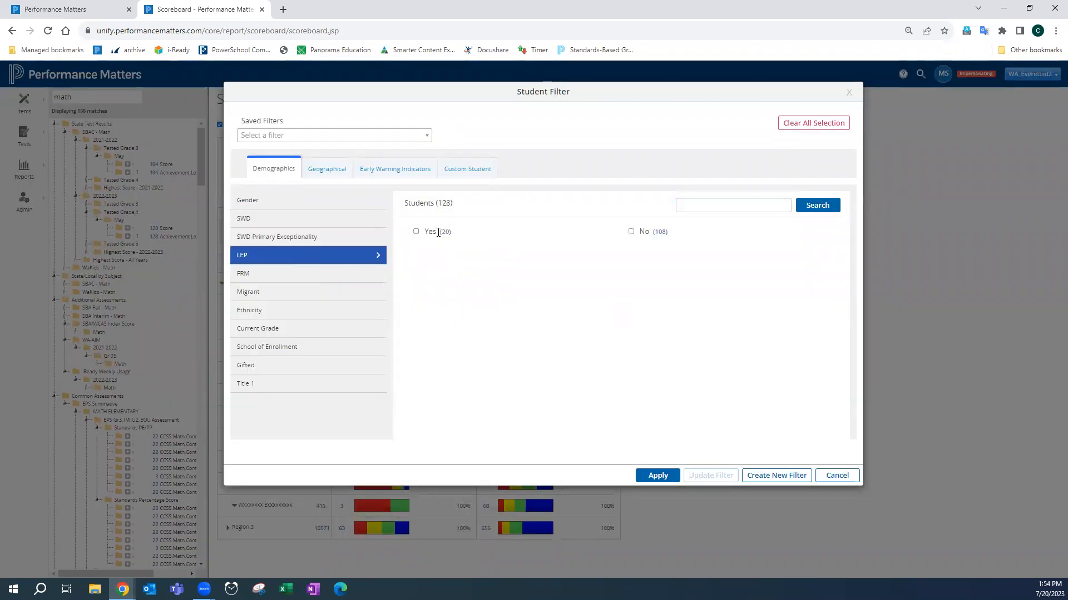
{"action": "left_click", "coordinate": [416, 232]}
{"action": "left_click", "coordinate": [657, 476]}
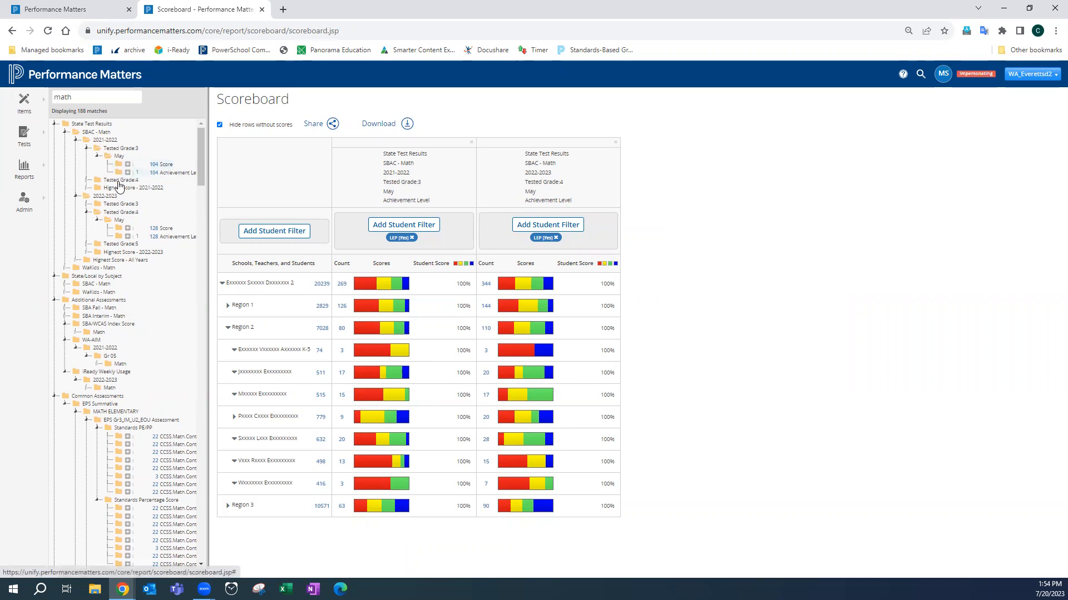
- Add the SBAC Math 2022-2023 Tested Grade 3 May Achievement Level column and remove the Grade 4 column
{"action": "left_click", "coordinate": [88, 204]}
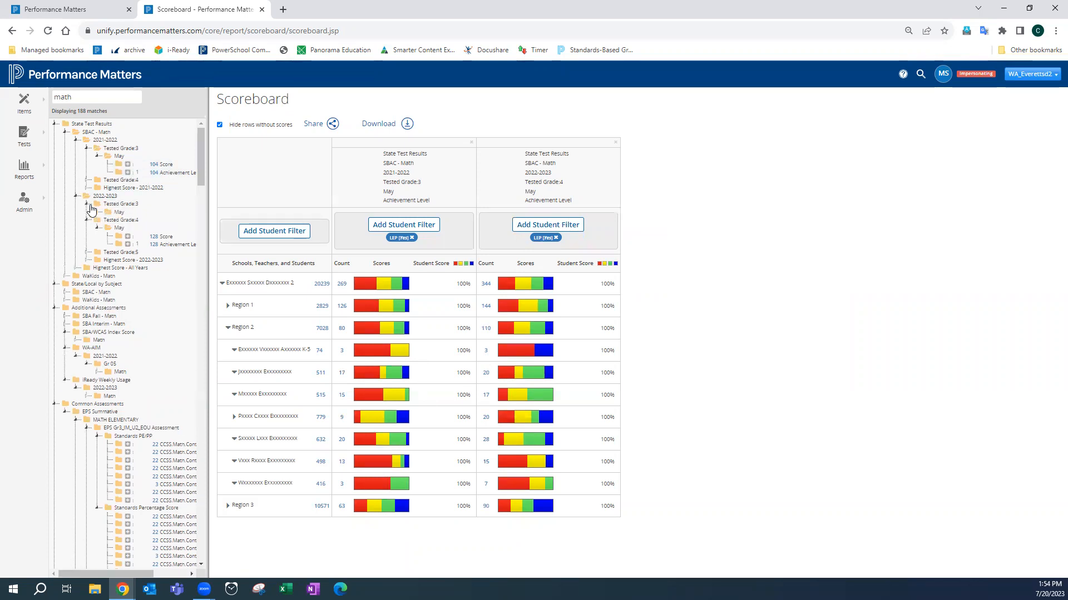
{"action": "left_click", "coordinate": [98, 213]}
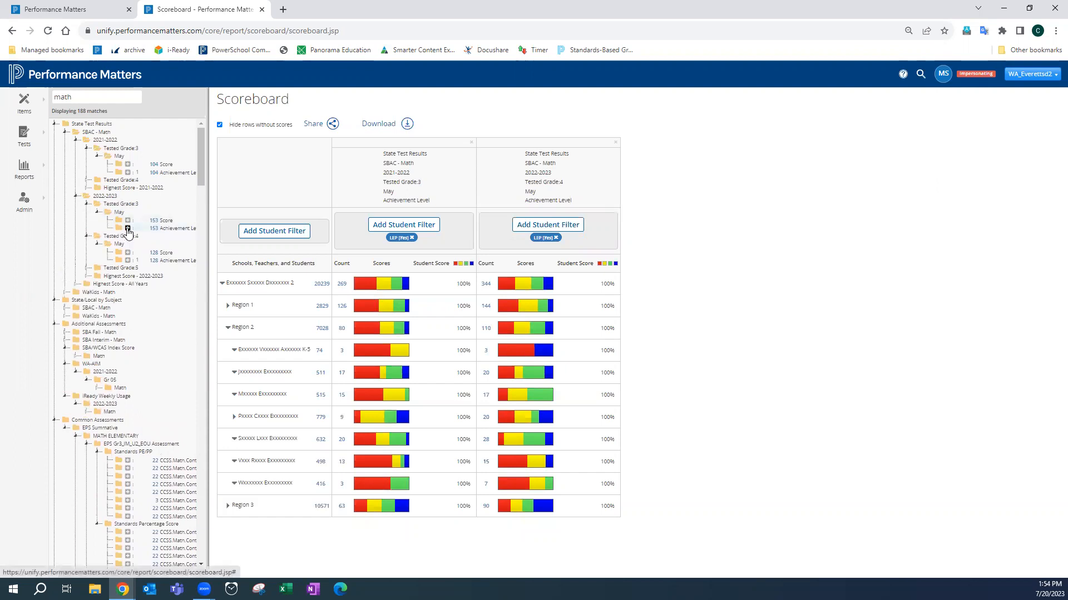
{"action": "left_click", "coordinate": [127, 228]}
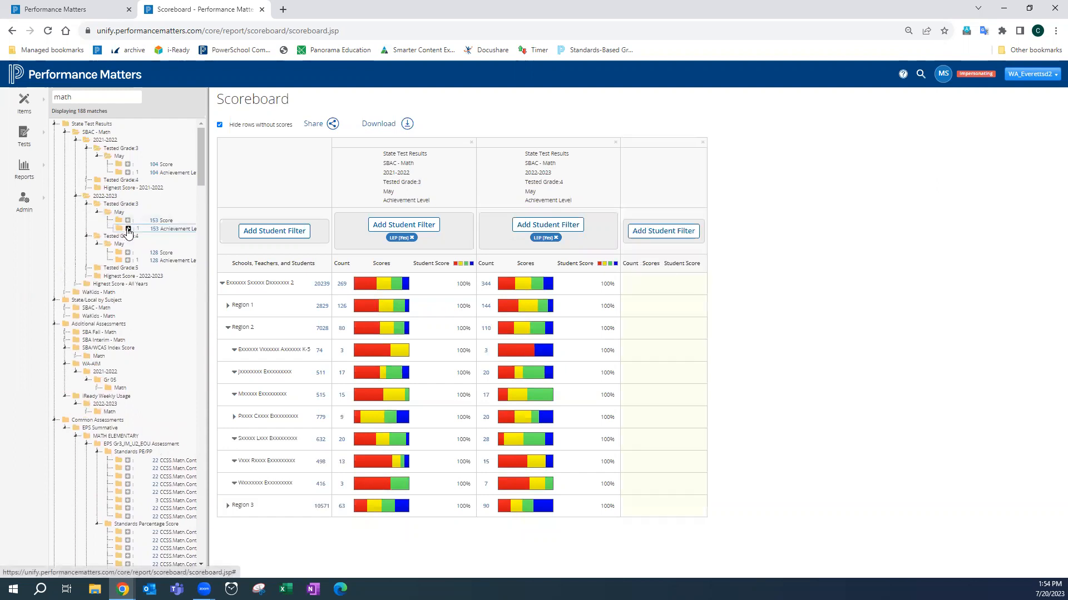
{"action": "left_click", "coordinate": [615, 142]}
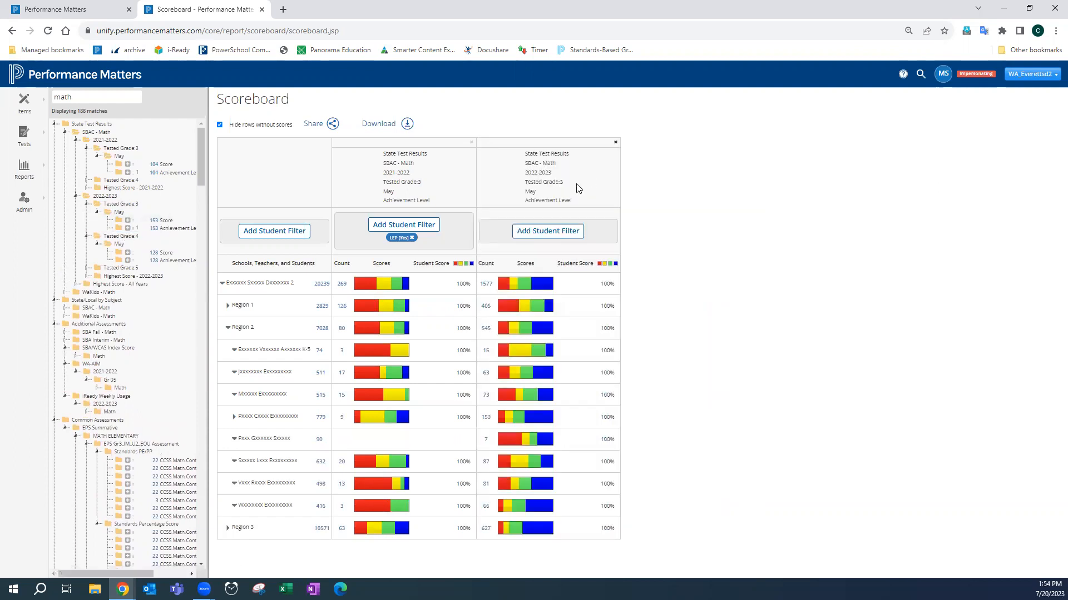
- Apply an LEP Yes student filter to the 2022-2023 Grade 3 column
{"action": "left_click", "coordinate": [535, 236]}
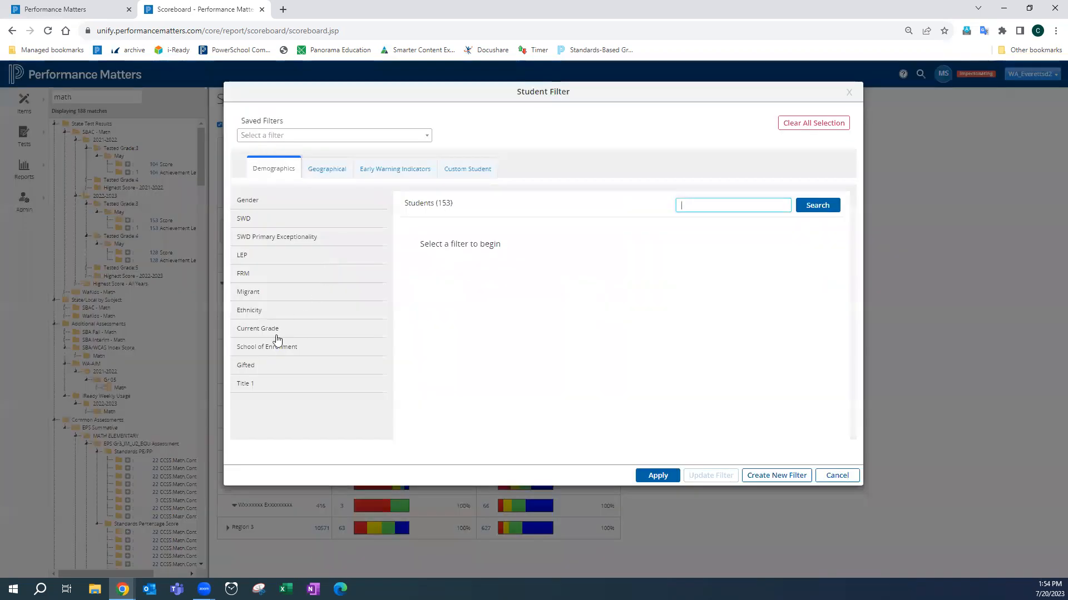
{"action": "left_click", "coordinate": [248, 260]}
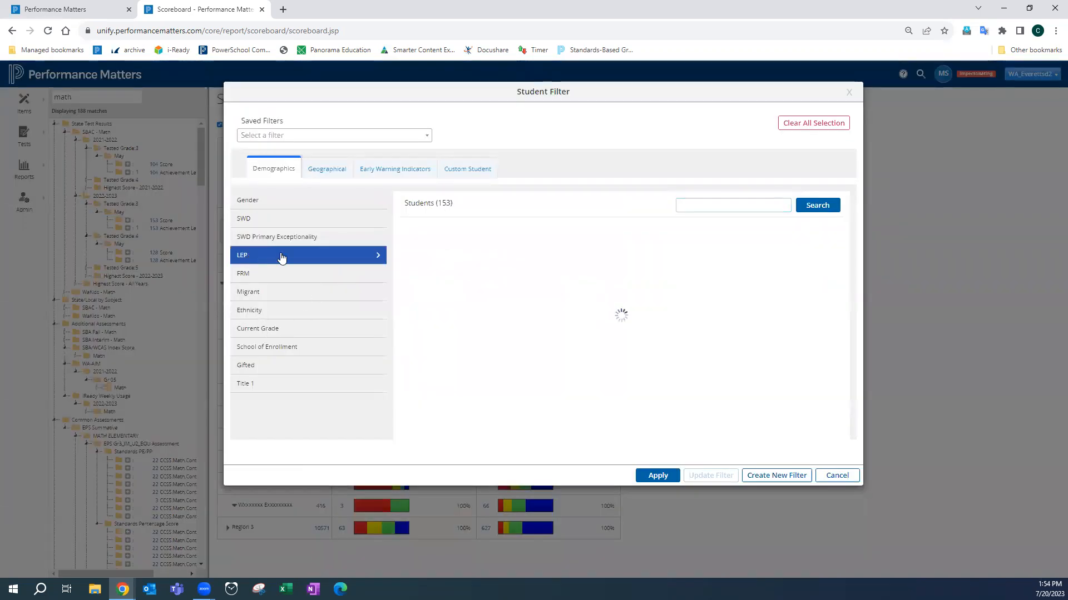
{"action": "left_click", "coordinate": [417, 231]}
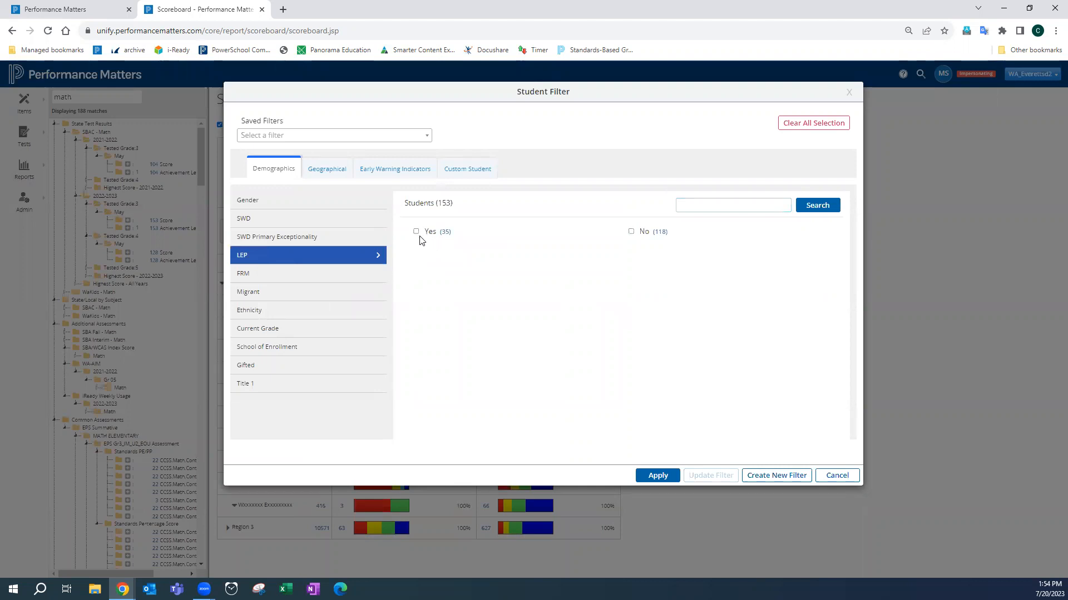
{"action": "left_click", "coordinate": [653, 476]}
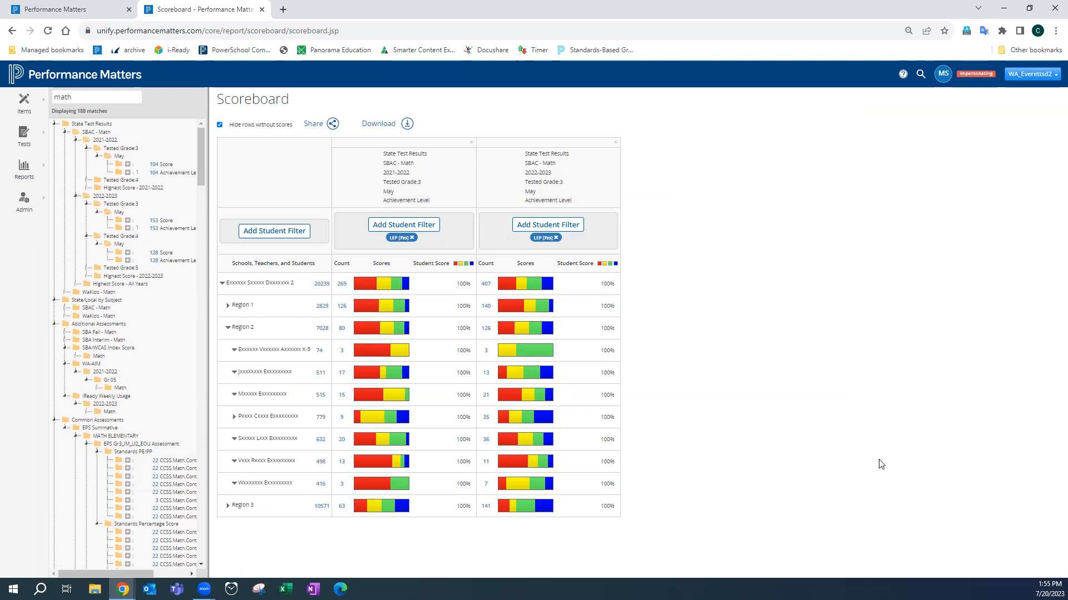
{"action": "right_click", "coordinate": [291, 209]}
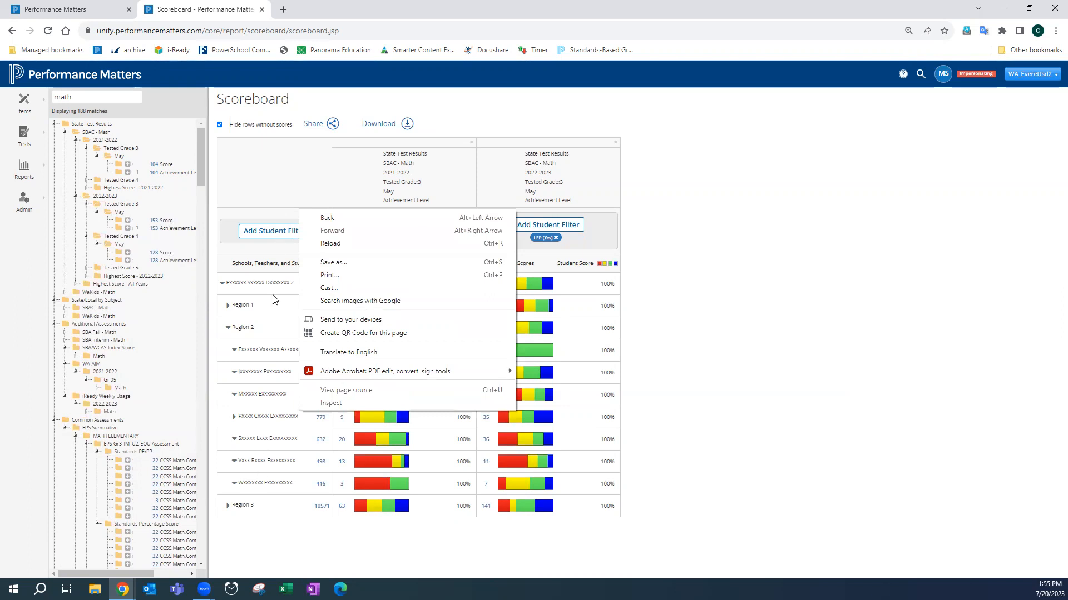
{"action": "left_click", "coordinate": [683, 247]}
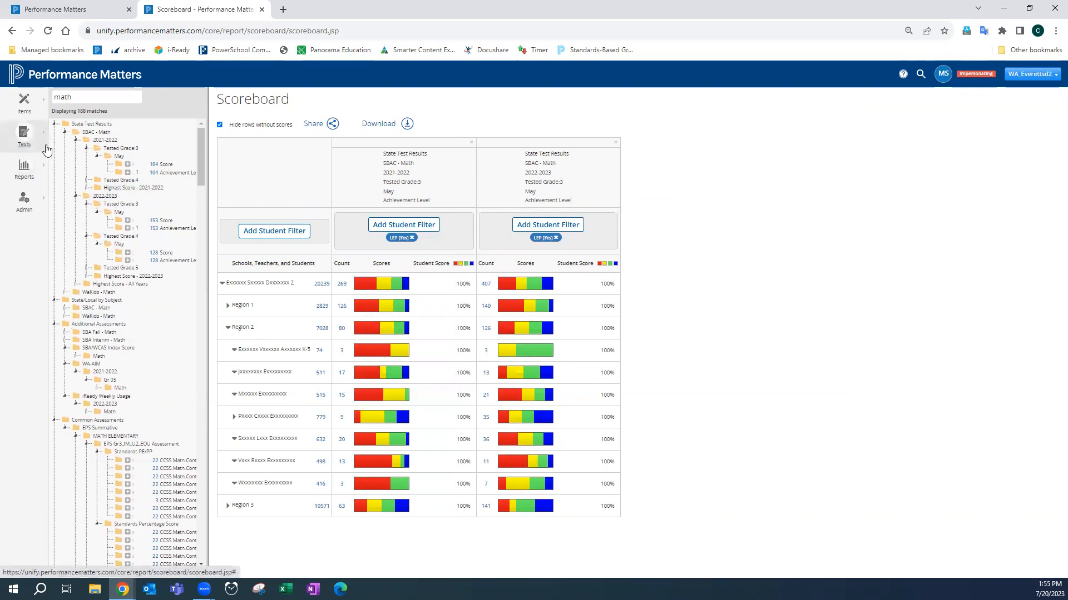
- Collapse the expanded folders in the test tree and clear the math search
{"action": "left_click", "coordinate": [52, 125]}
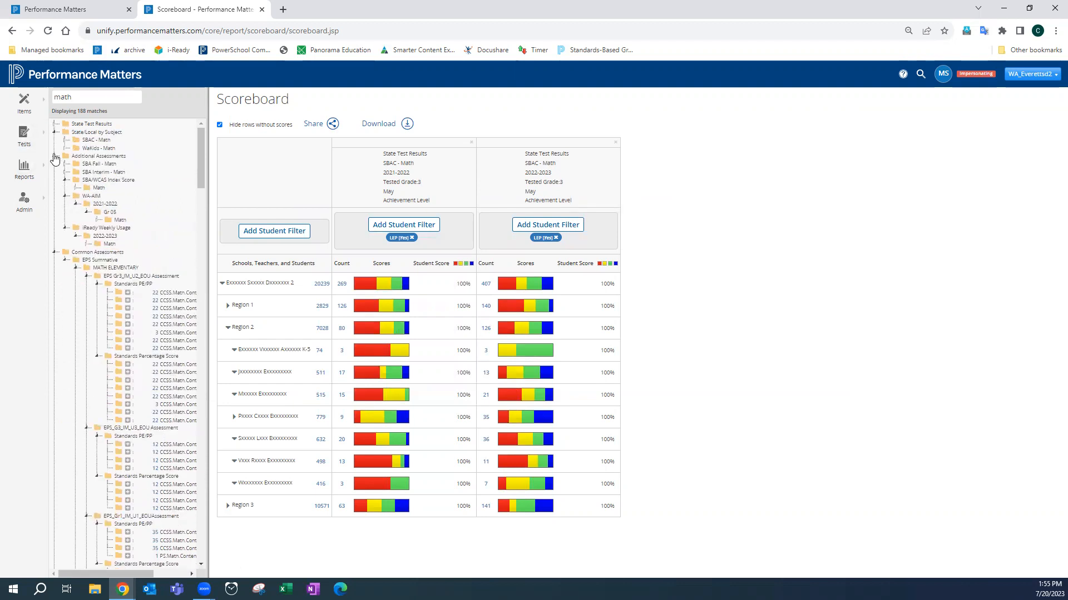
{"action": "left_click", "coordinate": [53, 157]}
{"action": "left_click", "coordinate": [55, 133]}
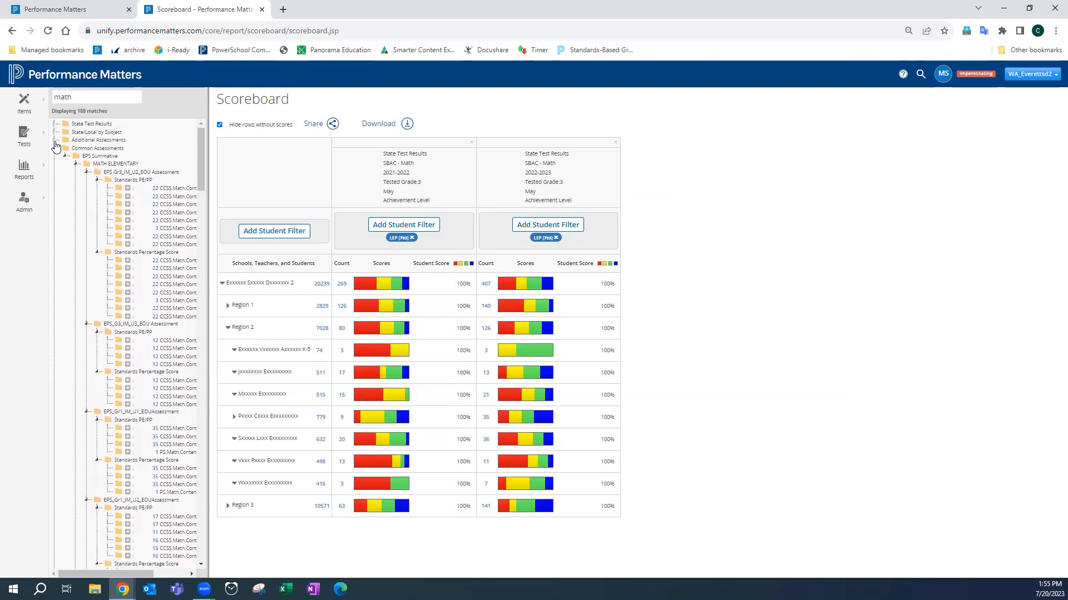
{"action": "left_click", "coordinate": [54, 148]}
{"action": "left_click", "coordinate": [54, 157]}
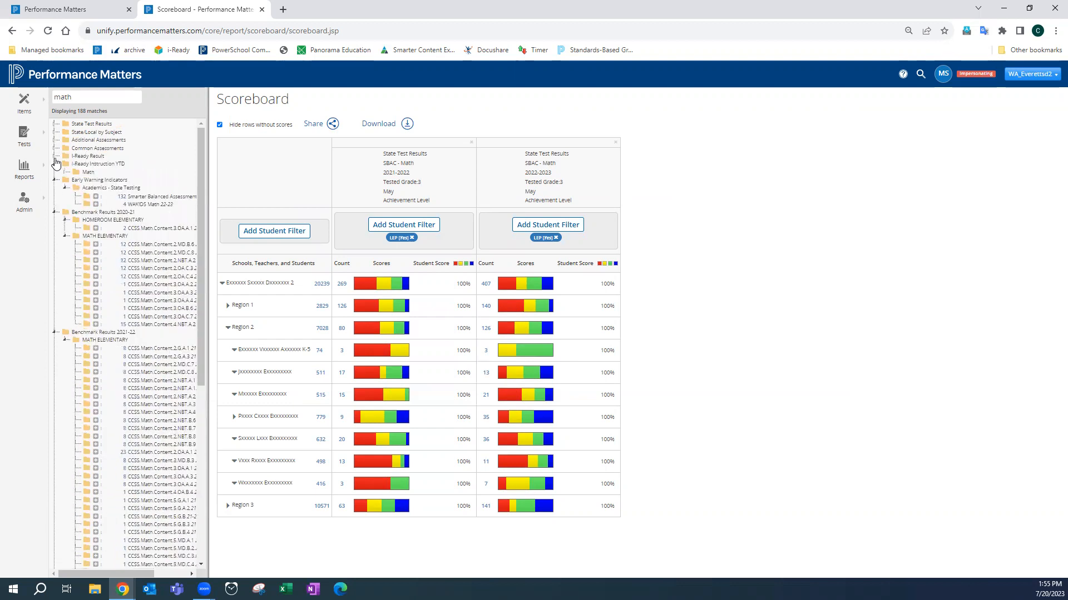
{"action": "left_click", "coordinate": [54, 165]}
{"action": "left_click", "coordinate": [54, 176]}
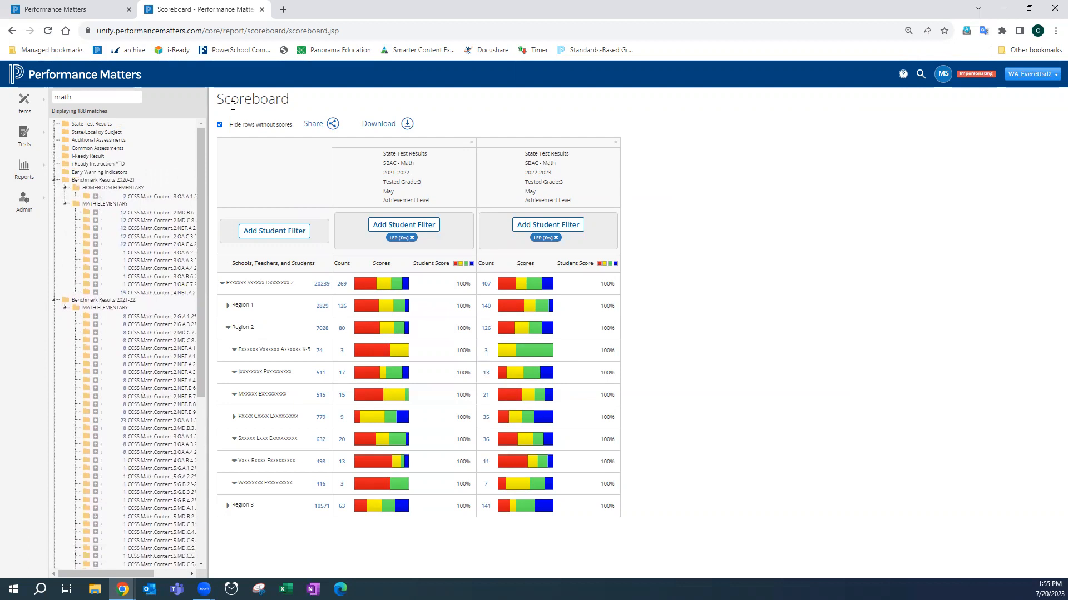
{"action": "left_click", "coordinate": [53, 180]}
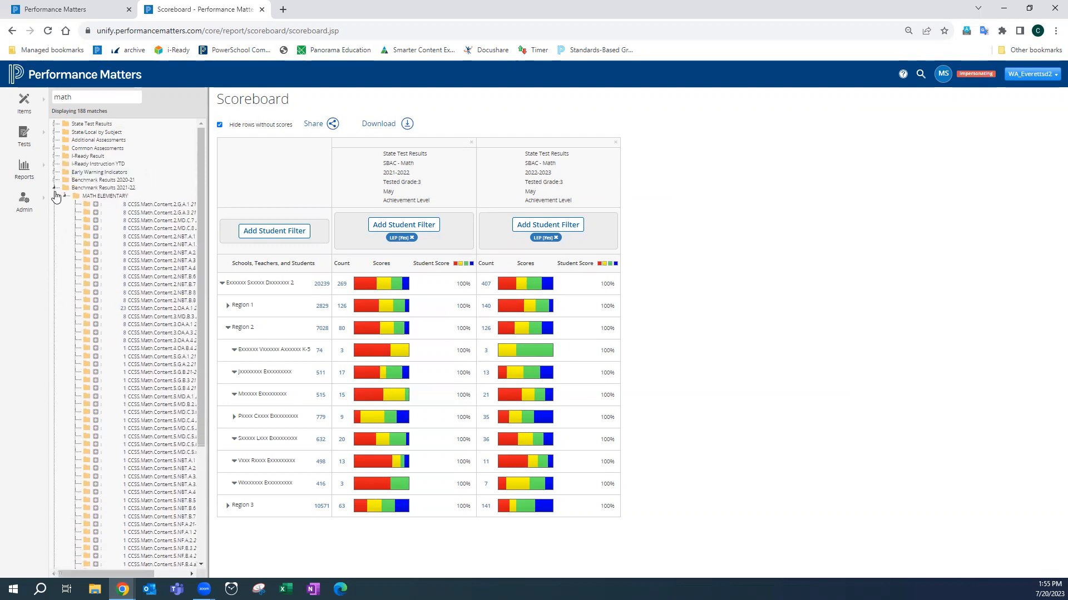
{"action": "left_click", "coordinate": [54, 188]}
{"action": "right_click", "coordinate": [57, 189]}
{"action": "left_click", "coordinate": [93, 96]}
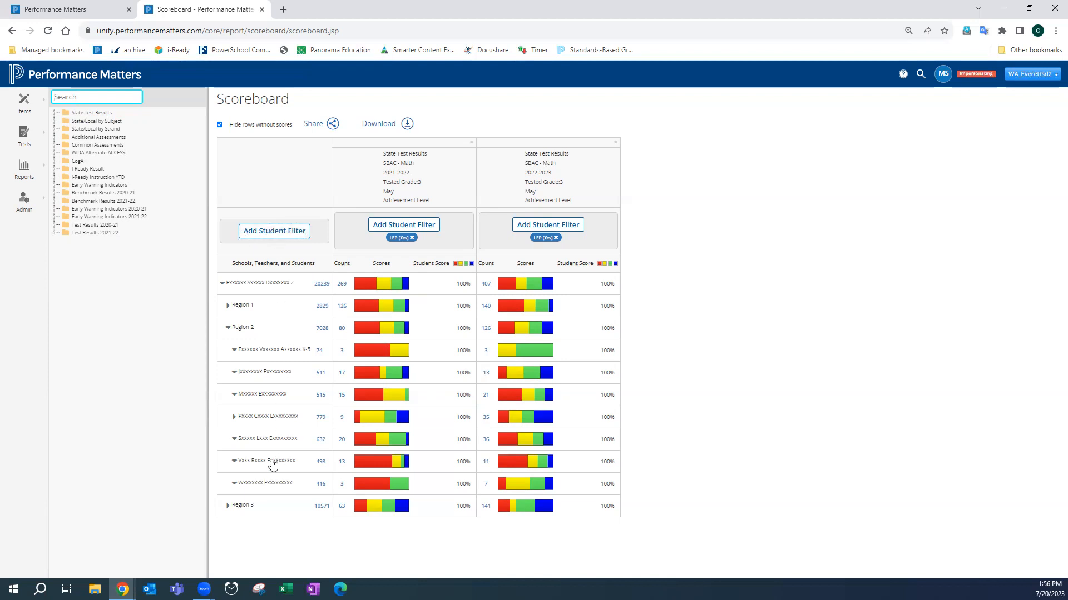
{"action": "right_click", "coordinate": [278, 288]}
{"action": "left_click", "coordinate": [274, 231]}
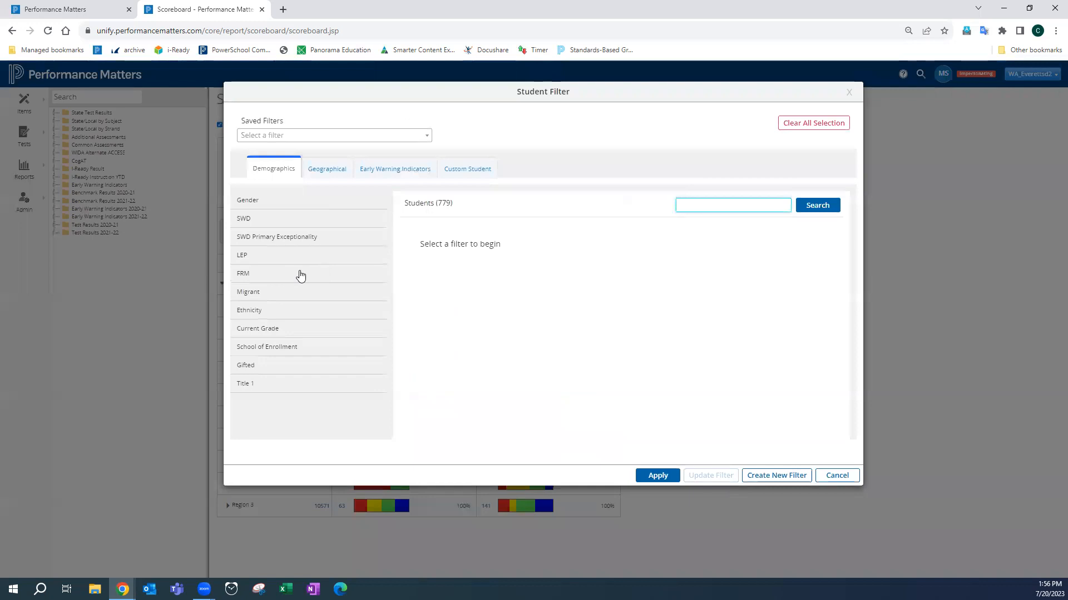
{"action": "left_click", "coordinate": [850, 93]}
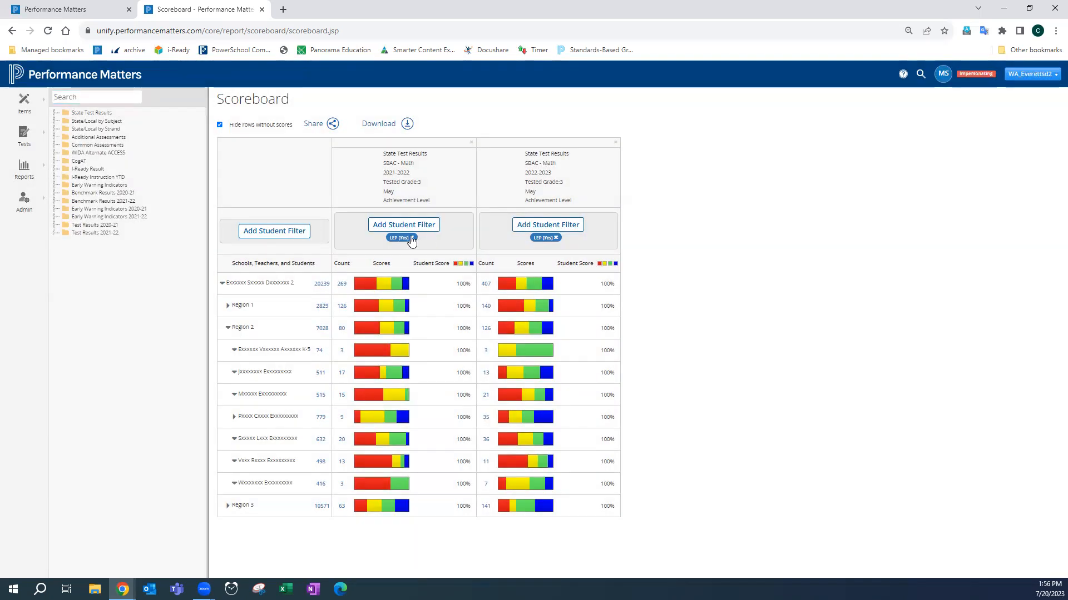
- Remove both SBAC Math achievement level columns from the scoreboard
{"action": "left_click", "coordinate": [471, 143]}
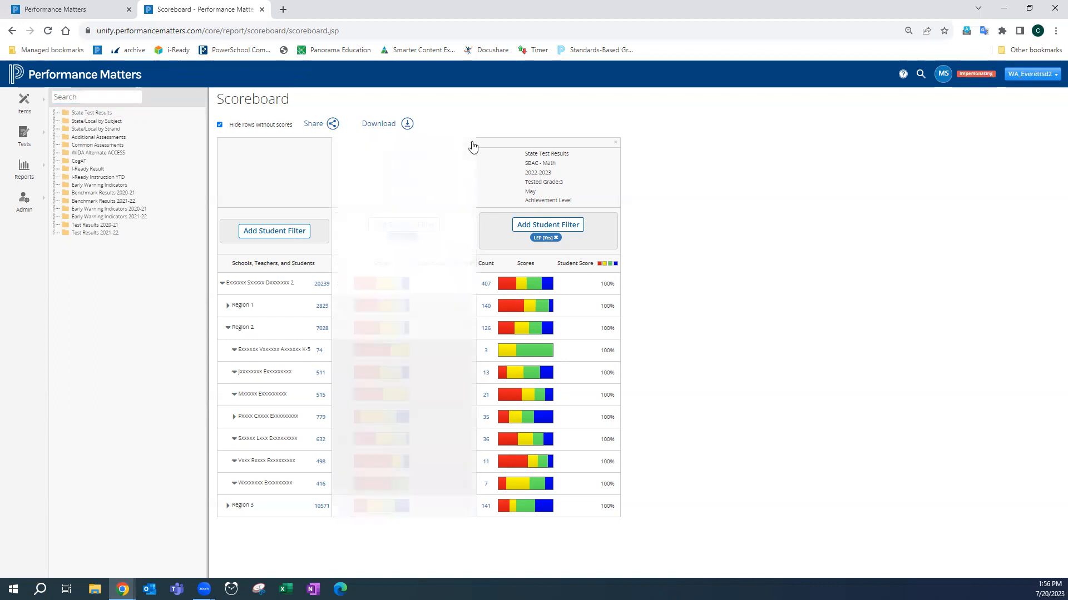
{"action": "left_click", "coordinate": [471, 143]}
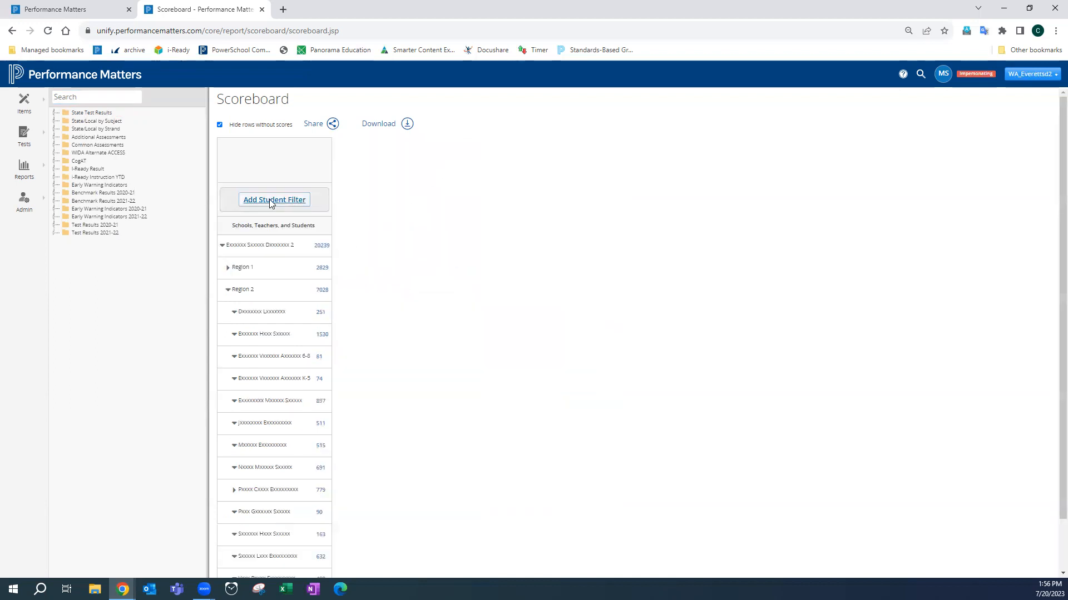
- Apply a Current Grade KG student filter to the schools list, then remove that filter
{"action": "left_click", "coordinate": [269, 199]}
{"action": "right_click", "coordinate": [270, 222]}
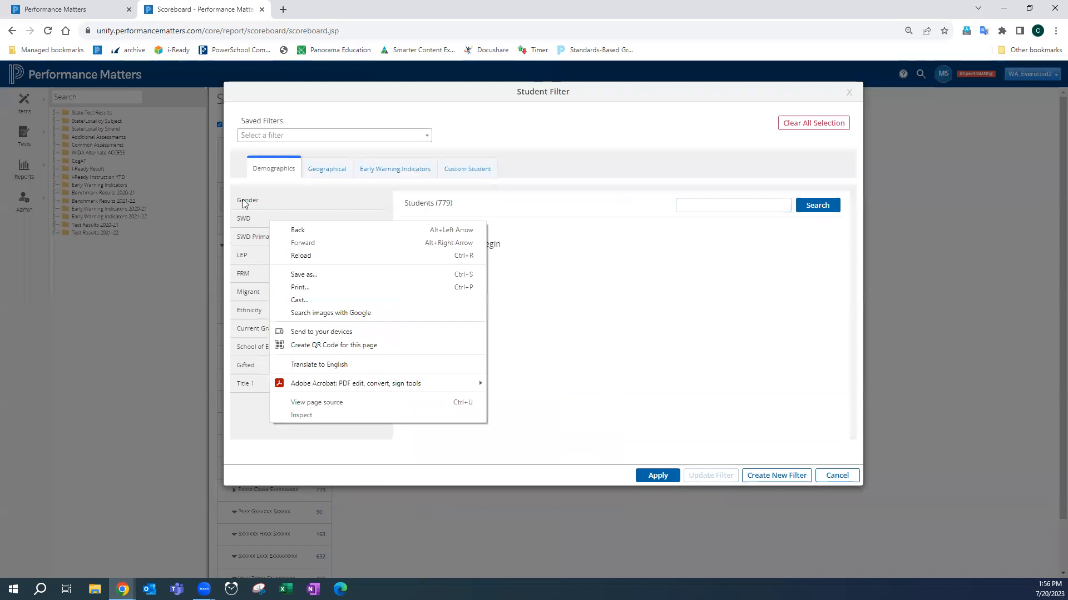
{"action": "left_click", "coordinate": [254, 331]}
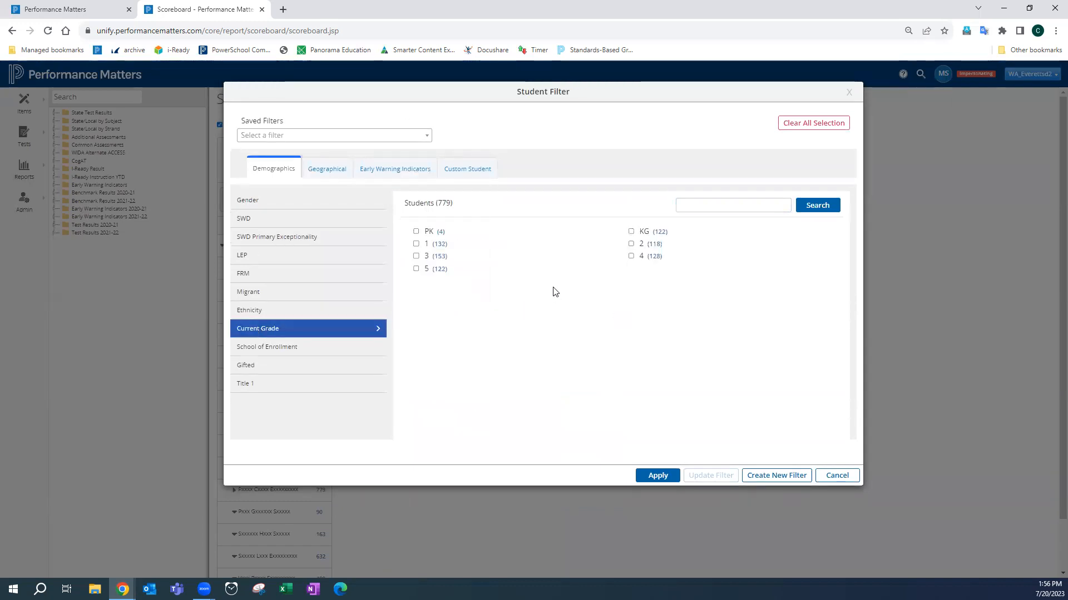
{"action": "left_click", "coordinate": [417, 269]}
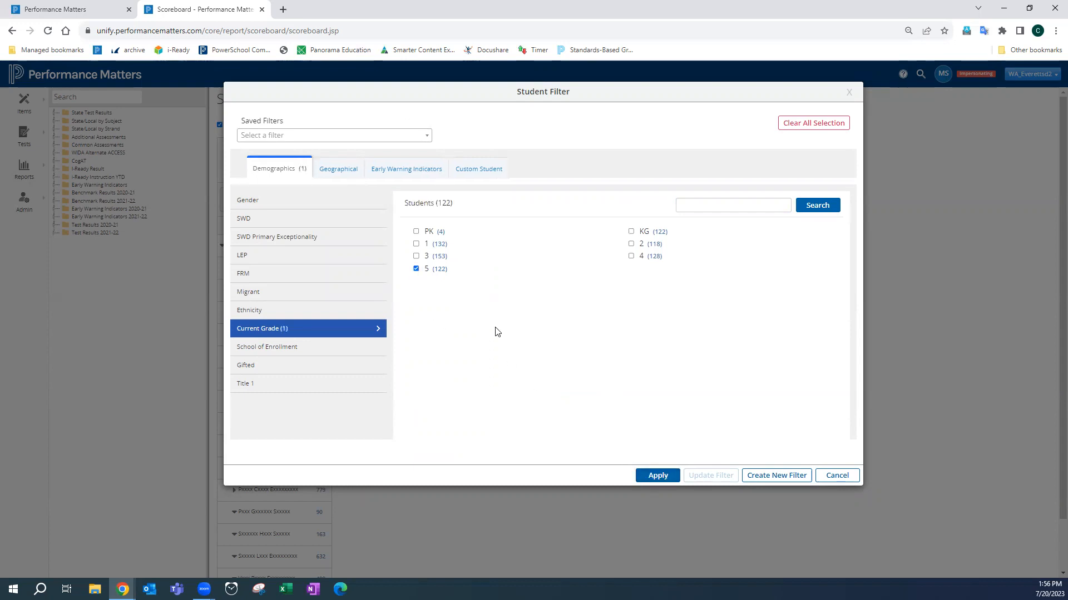
{"action": "left_click", "coordinate": [416, 269]}
{"action": "left_click", "coordinate": [632, 232]}
{"action": "left_click", "coordinate": [657, 475]}
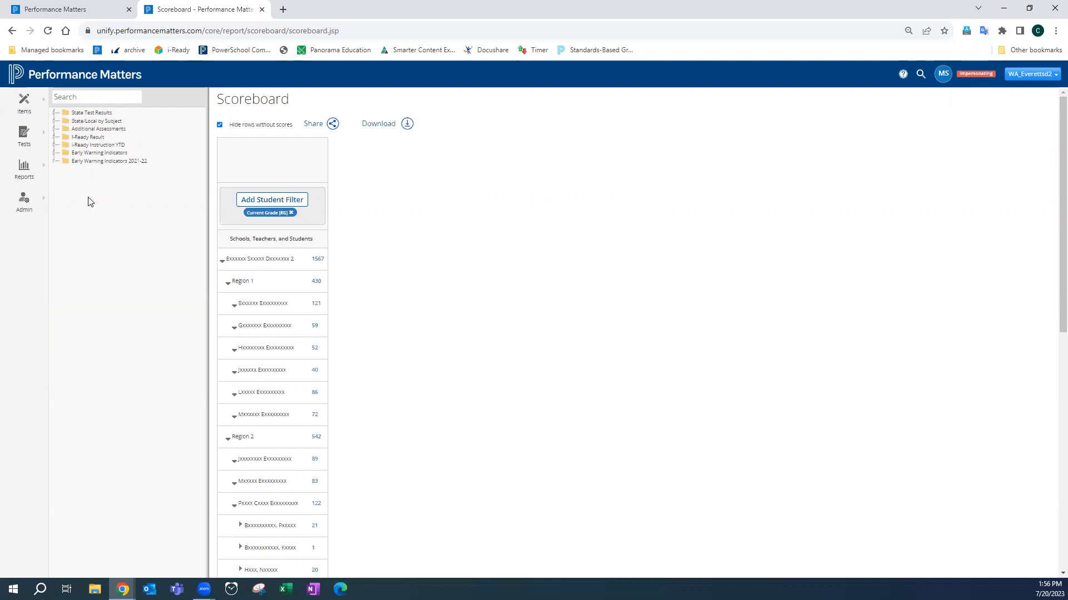
{"action": "left_click", "coordinate": [291, 213]}
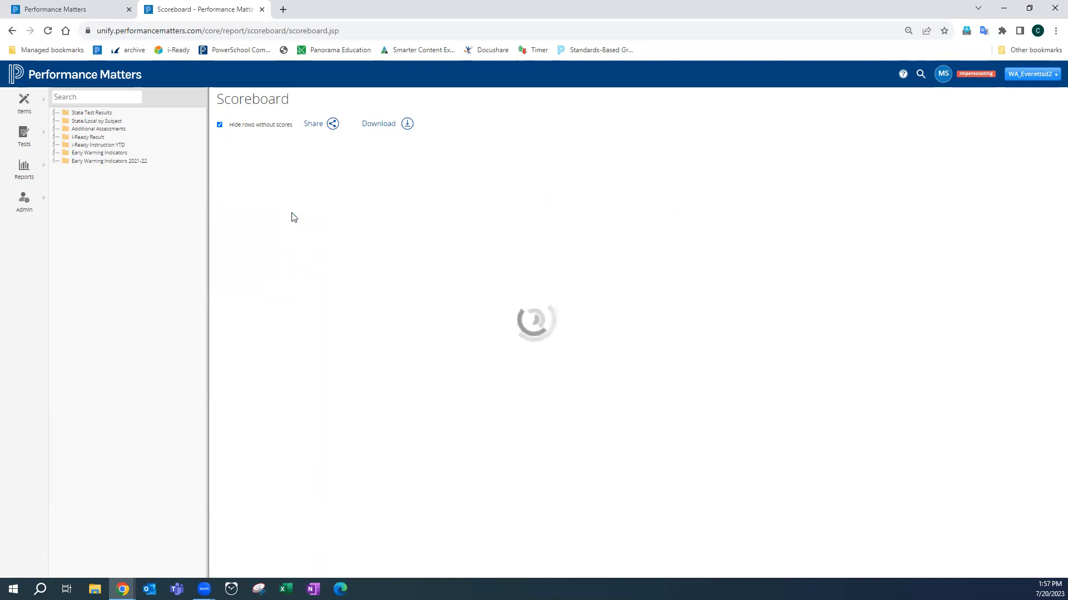